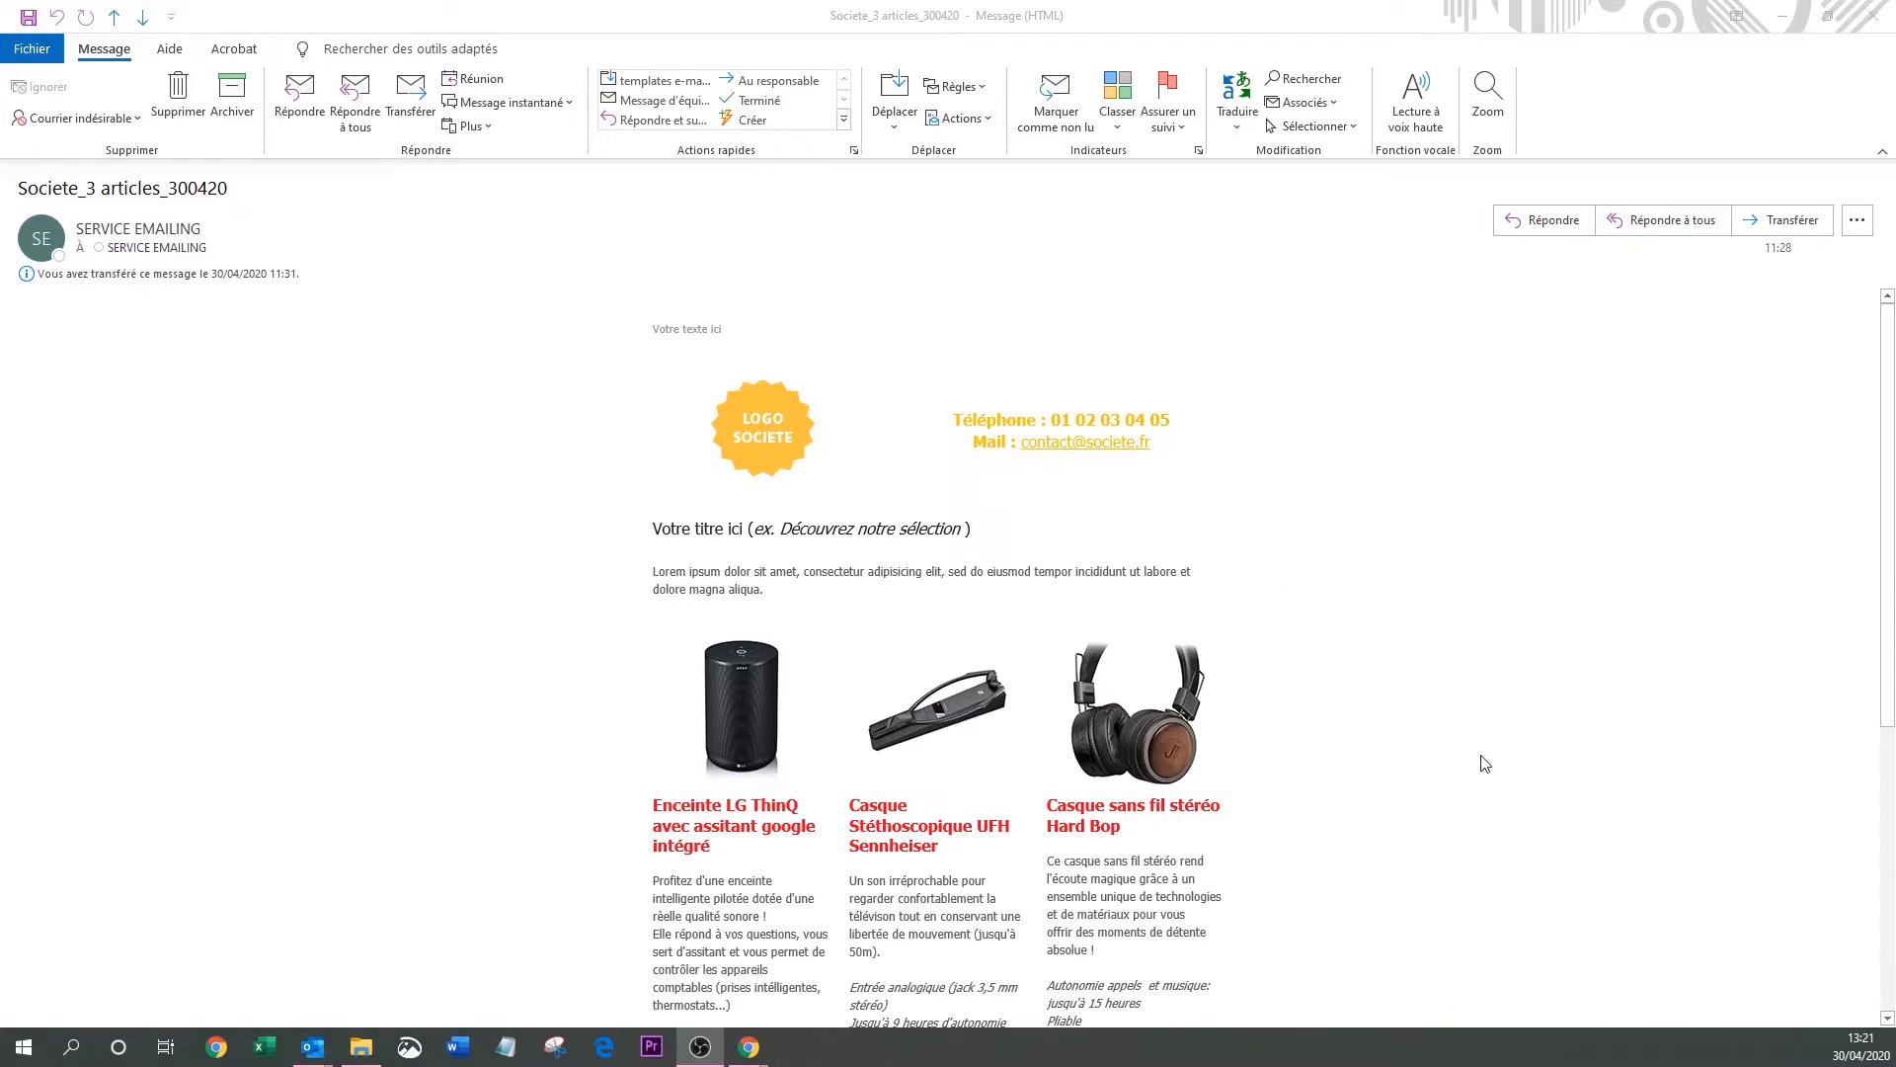
Attach the logosociete.jpg image as the company logo in the SDS request form.
{"action": "scroll", "coordinate": [1482, 759], "scroll_direction": "down", "scroll_amount": 4}
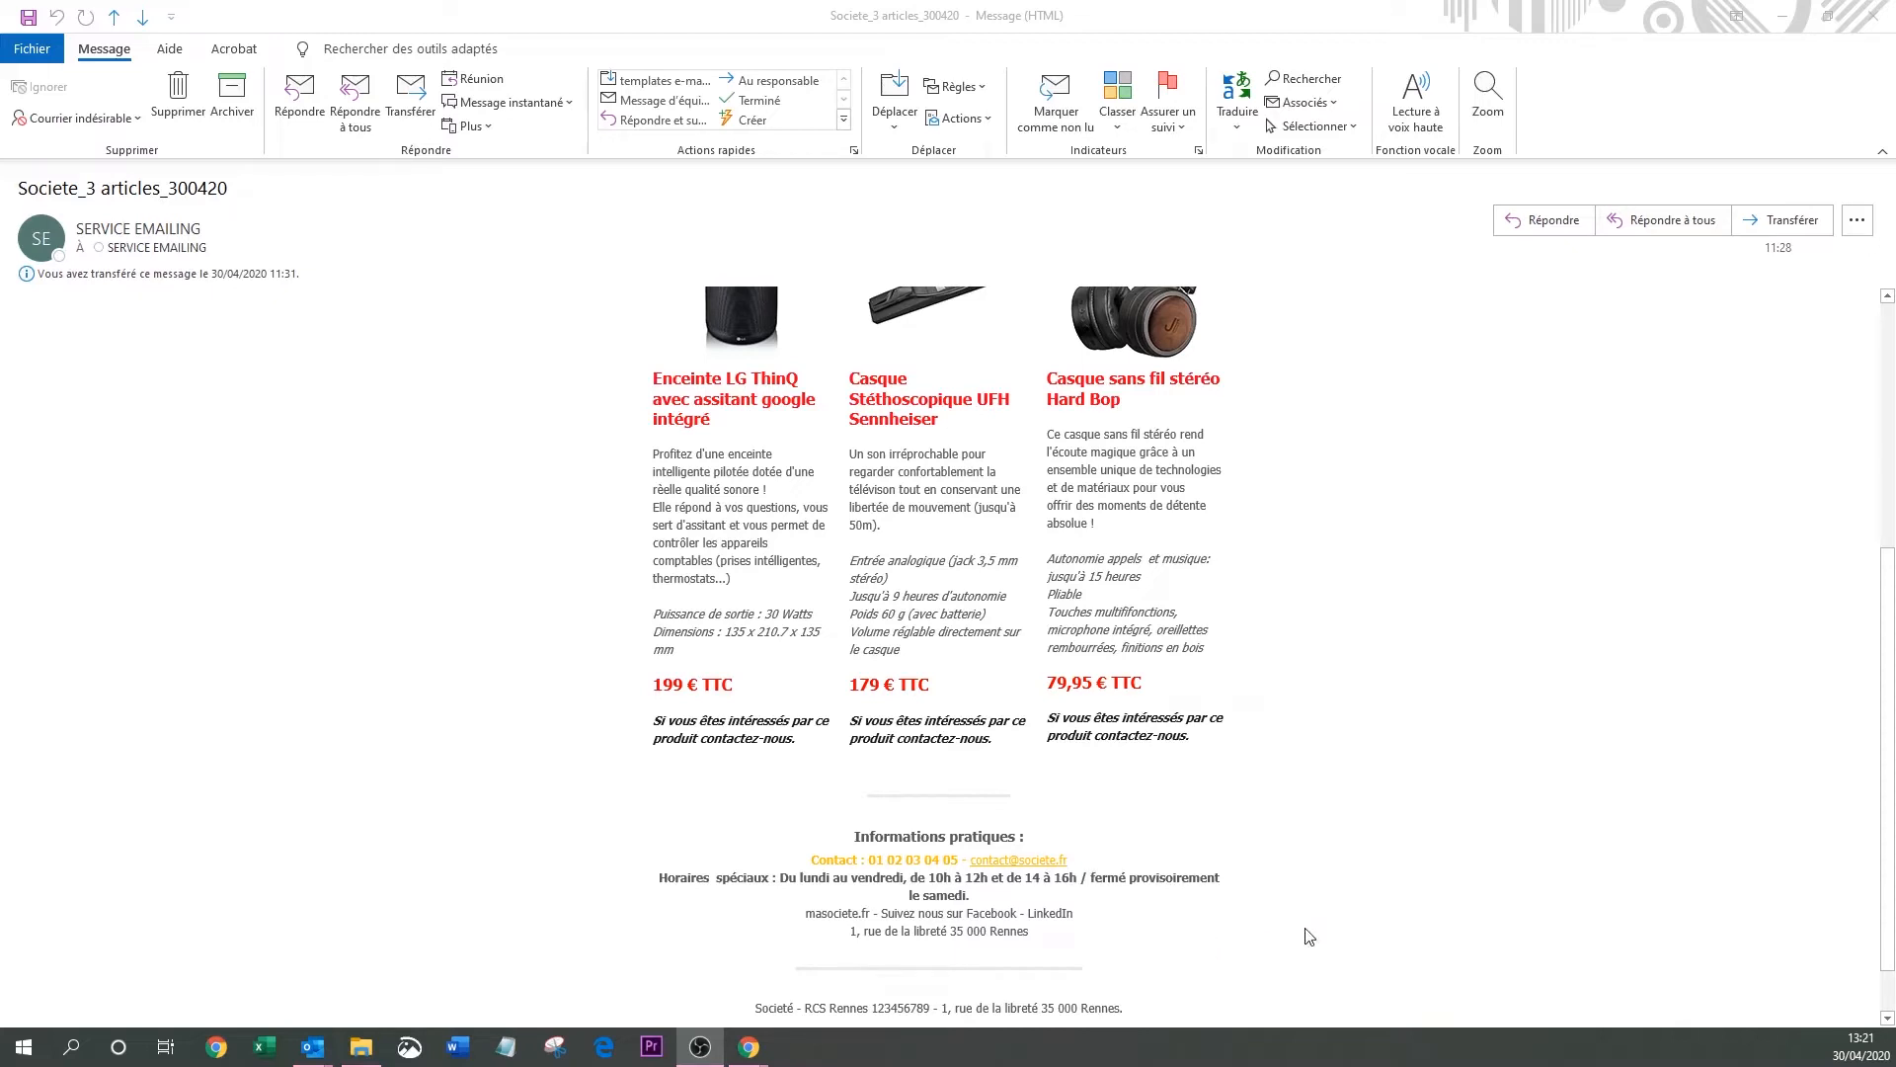
{"action": "scroll", "coordinate": [1308, 935], "scroll_direction": "up", "scroll_amount": 1}
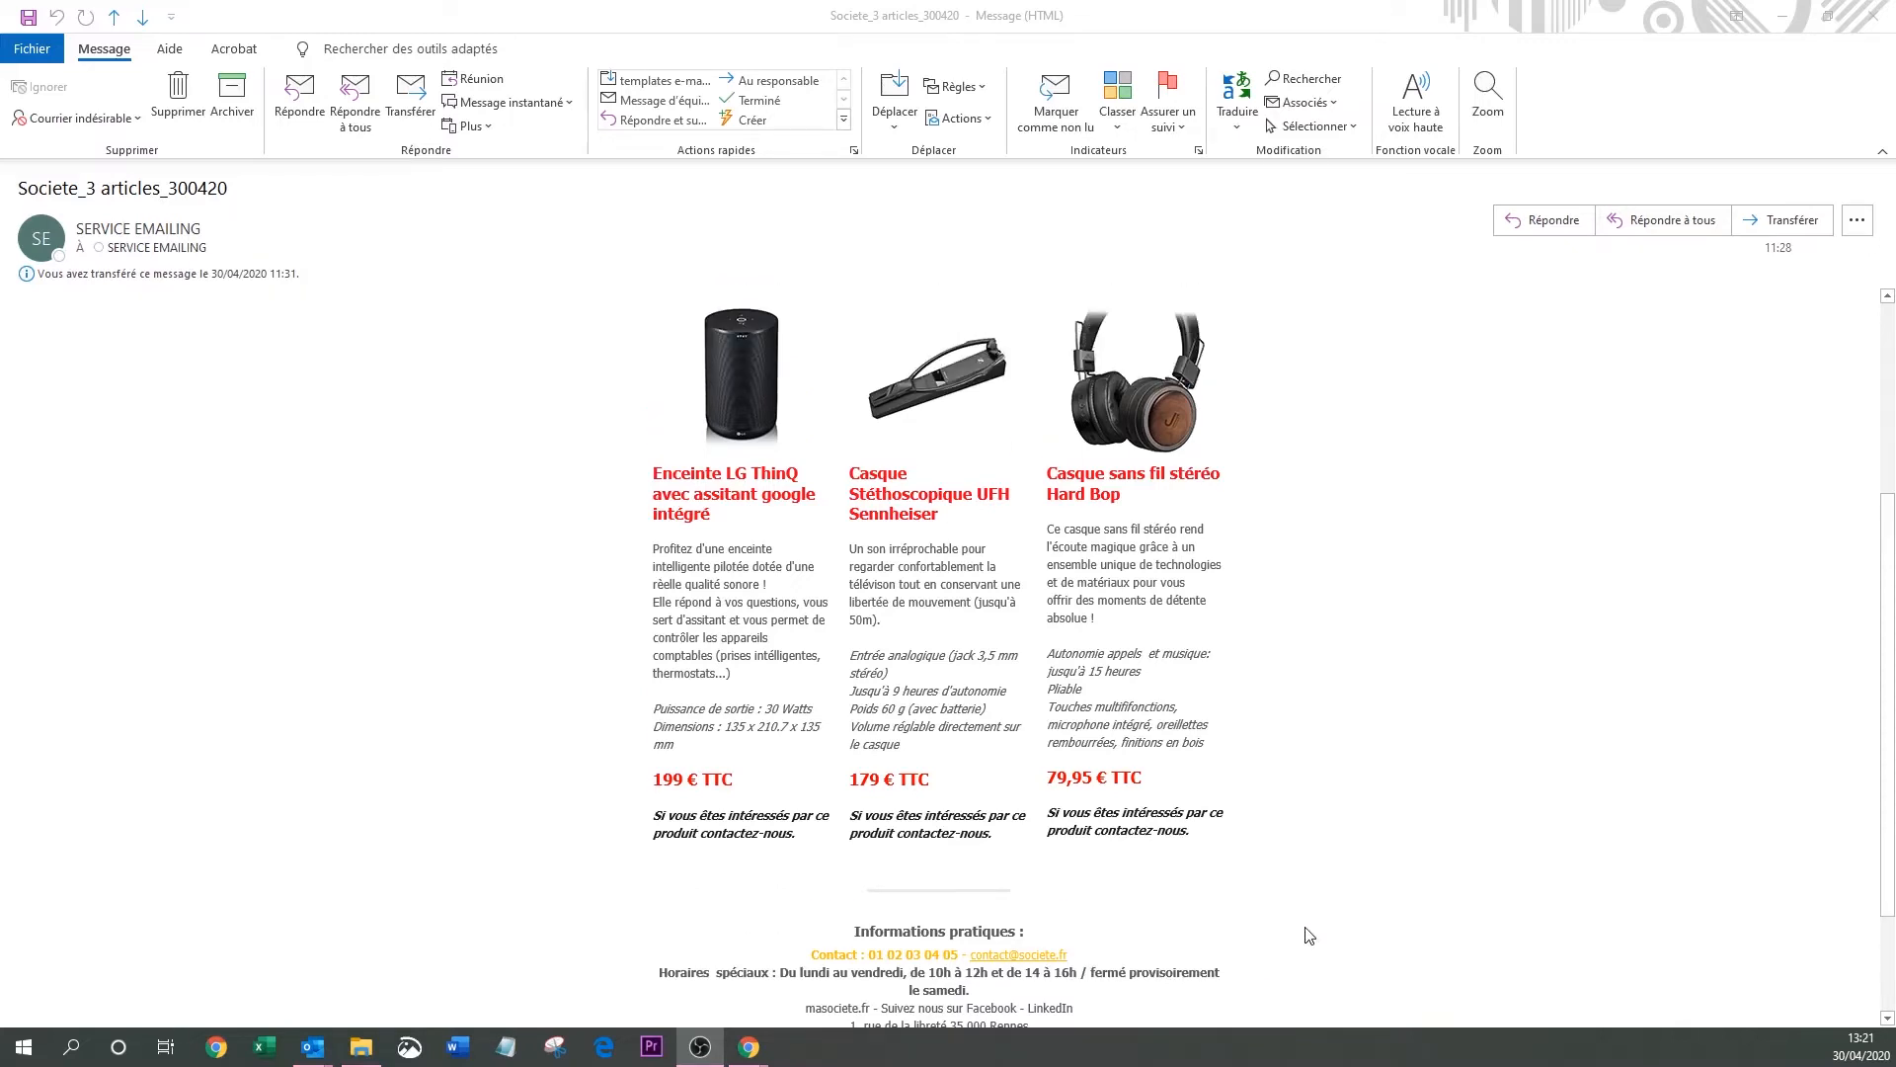
{"action": "scroll", "coordinate": [1309, 936], "scroll_direction": "up", "scroll_amount": 2}
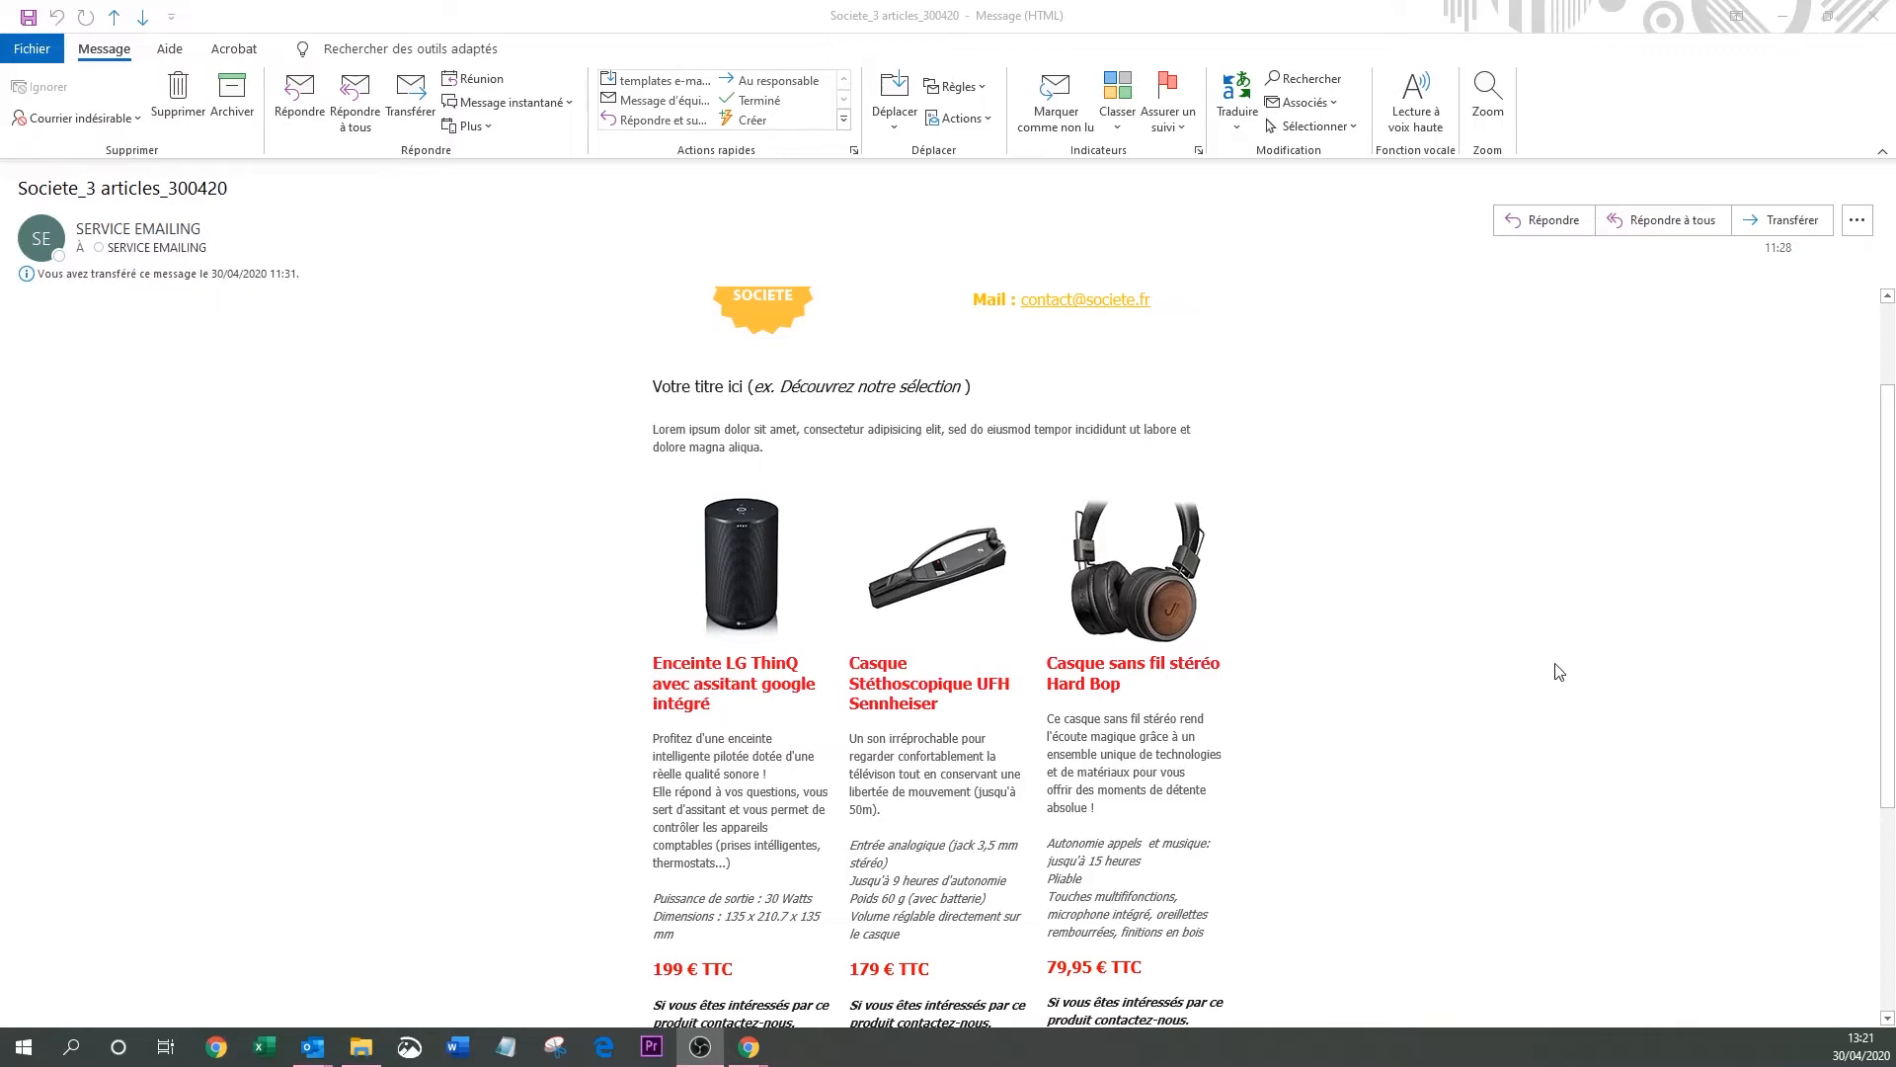
{"action": "scroll", "coordinate": [1558, 672], "scroll_direction": "down", "scroll_amount": 1}
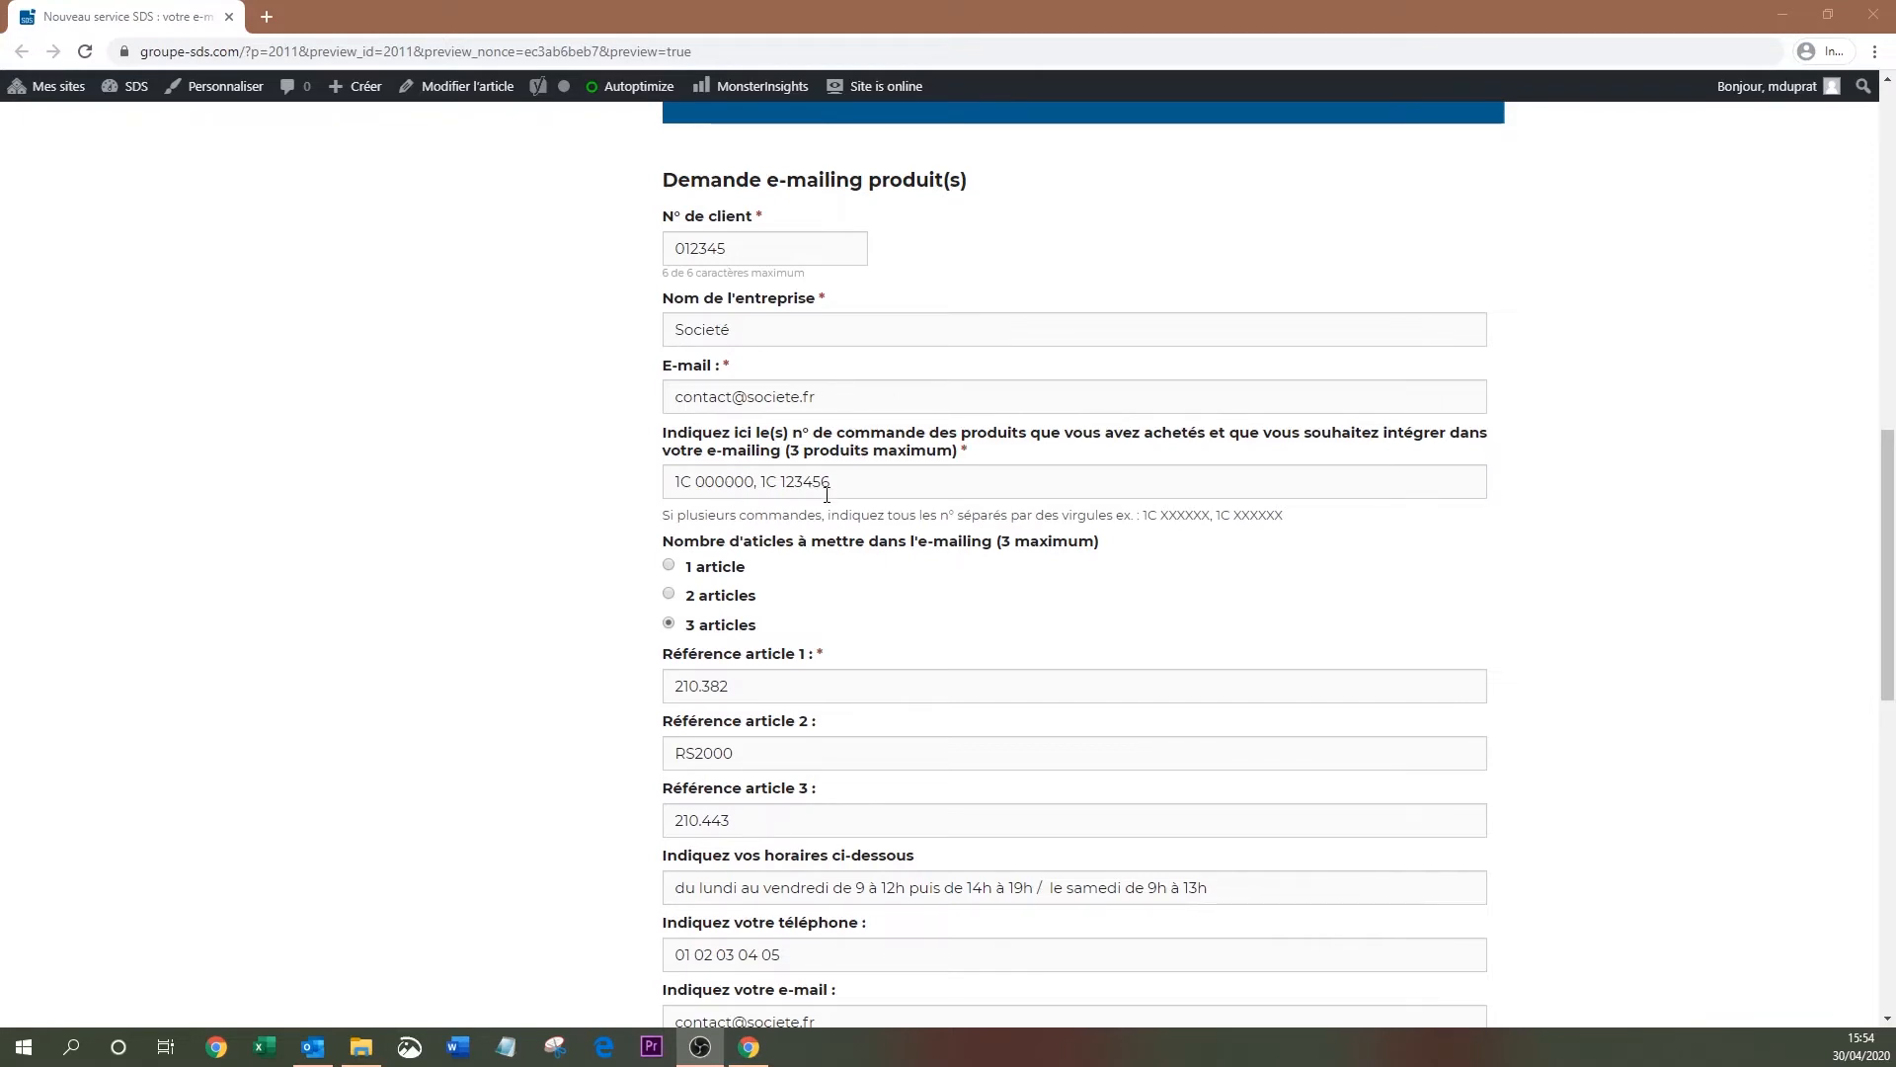
{"action": "scroll", "coordinate": [1219, 609], "scroll_direction": "down", "scroll_amount": 1}
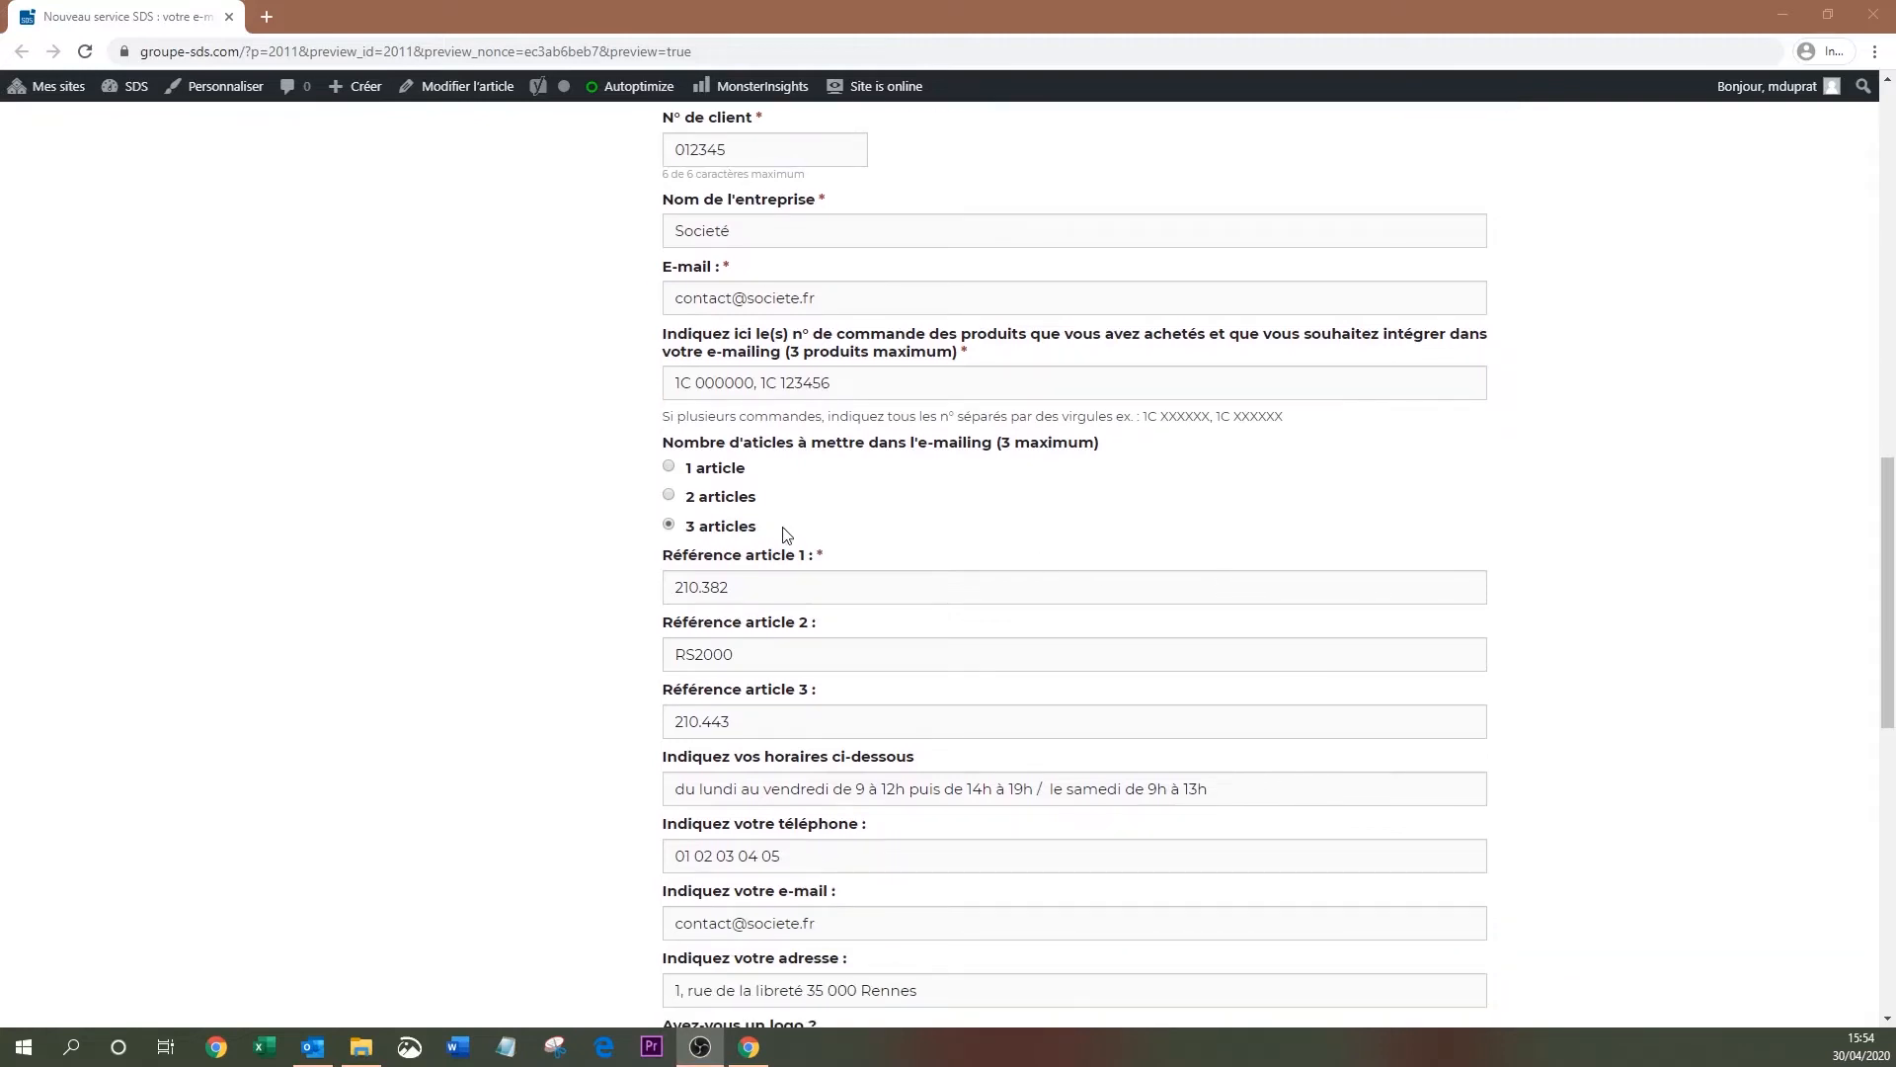
{"action": "scroll", "coordinate": [1093, 497], "scroll_direction": "down", "scroll_amount": 2}
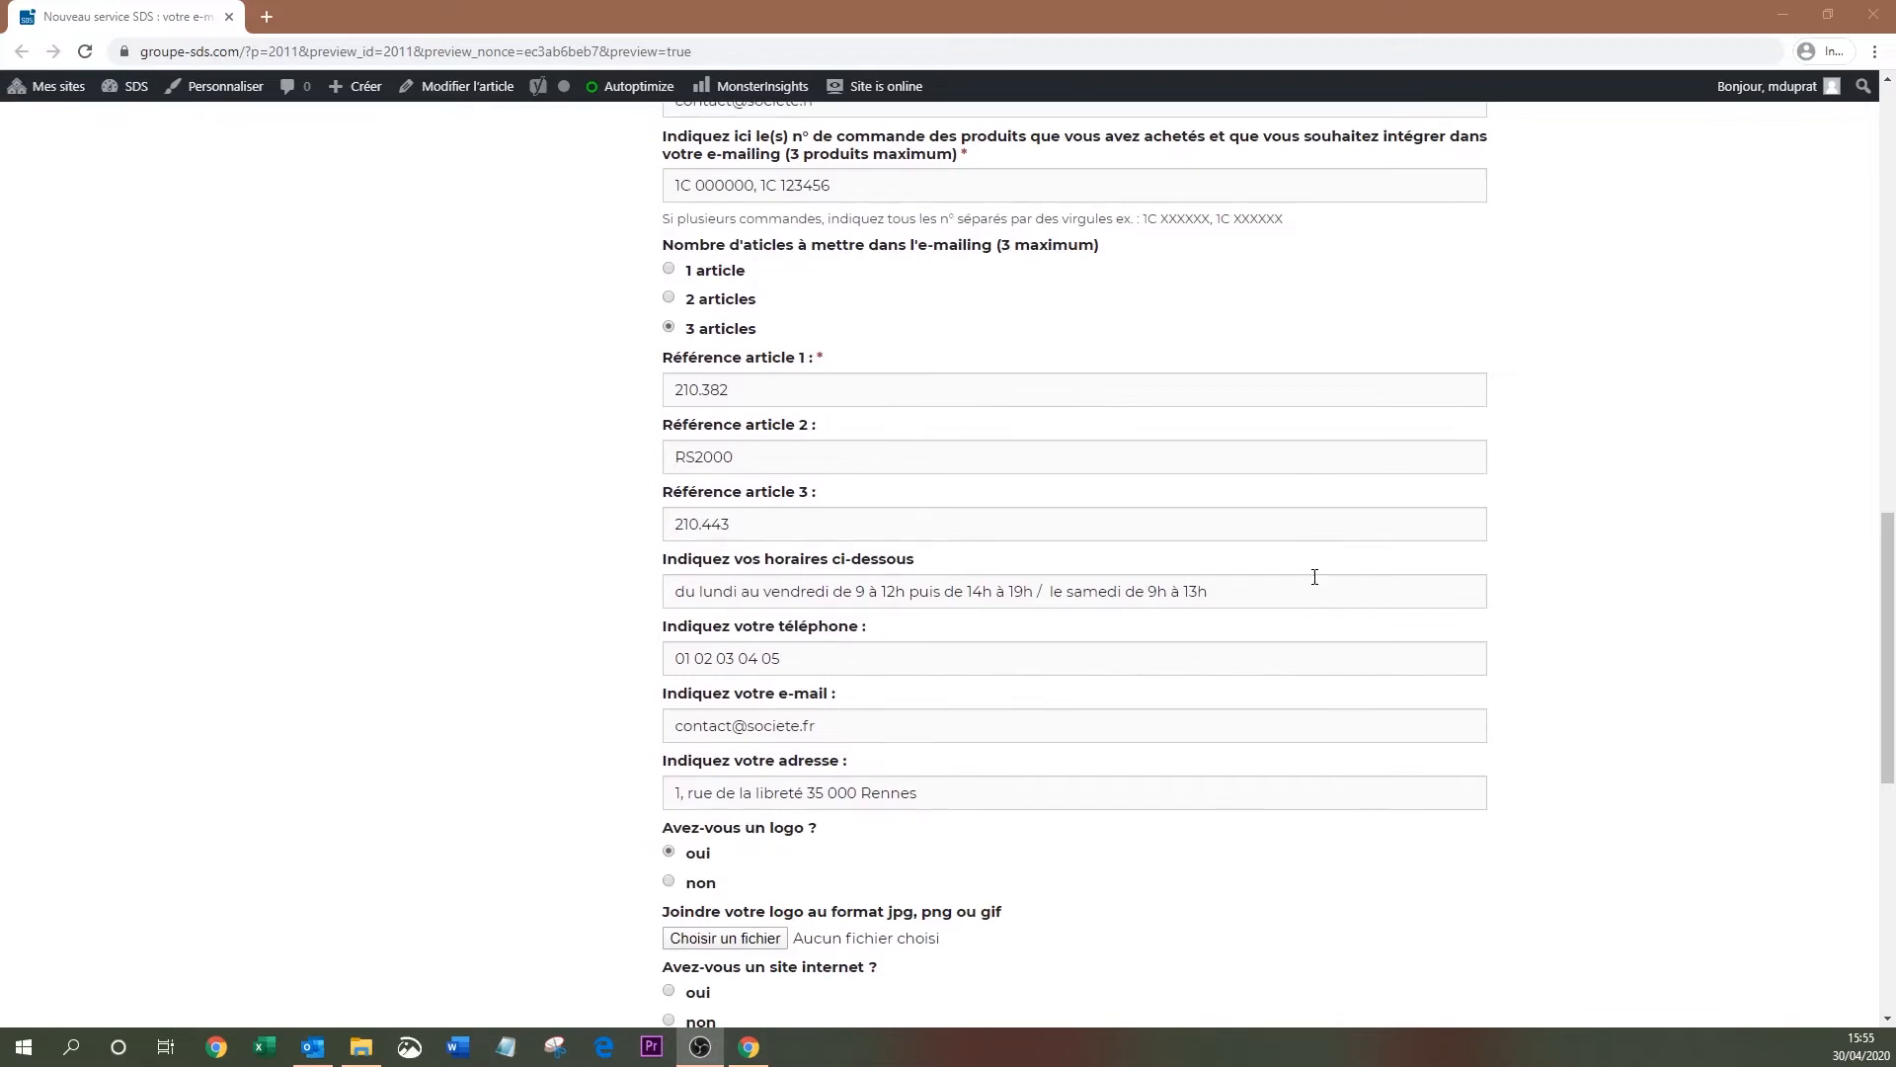
{"action": "scroll", "coordinate": [1315, 576], "scroll_direction": "down", "scroll_amount": 1}
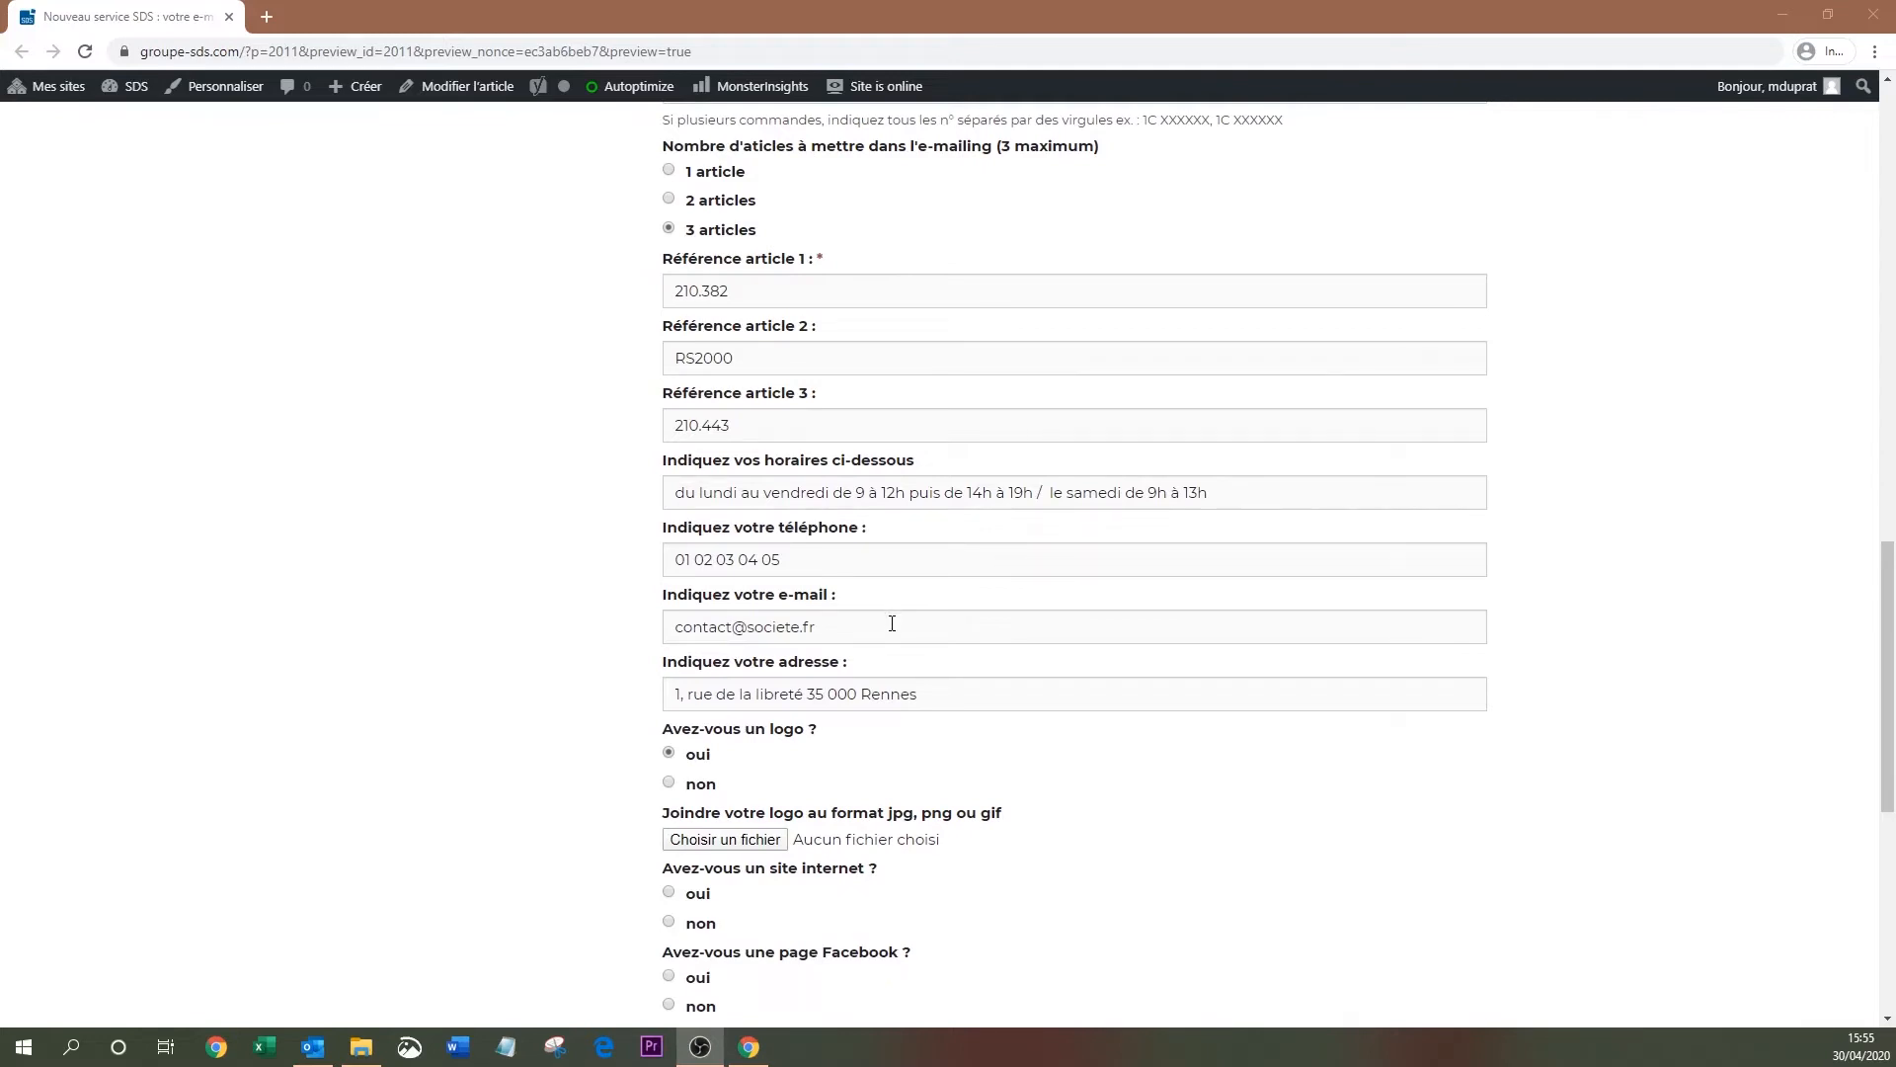
{"action": "scroll", "coordinate": [899, 623], "scroll_direction": "up", "scroll_amount": 2}
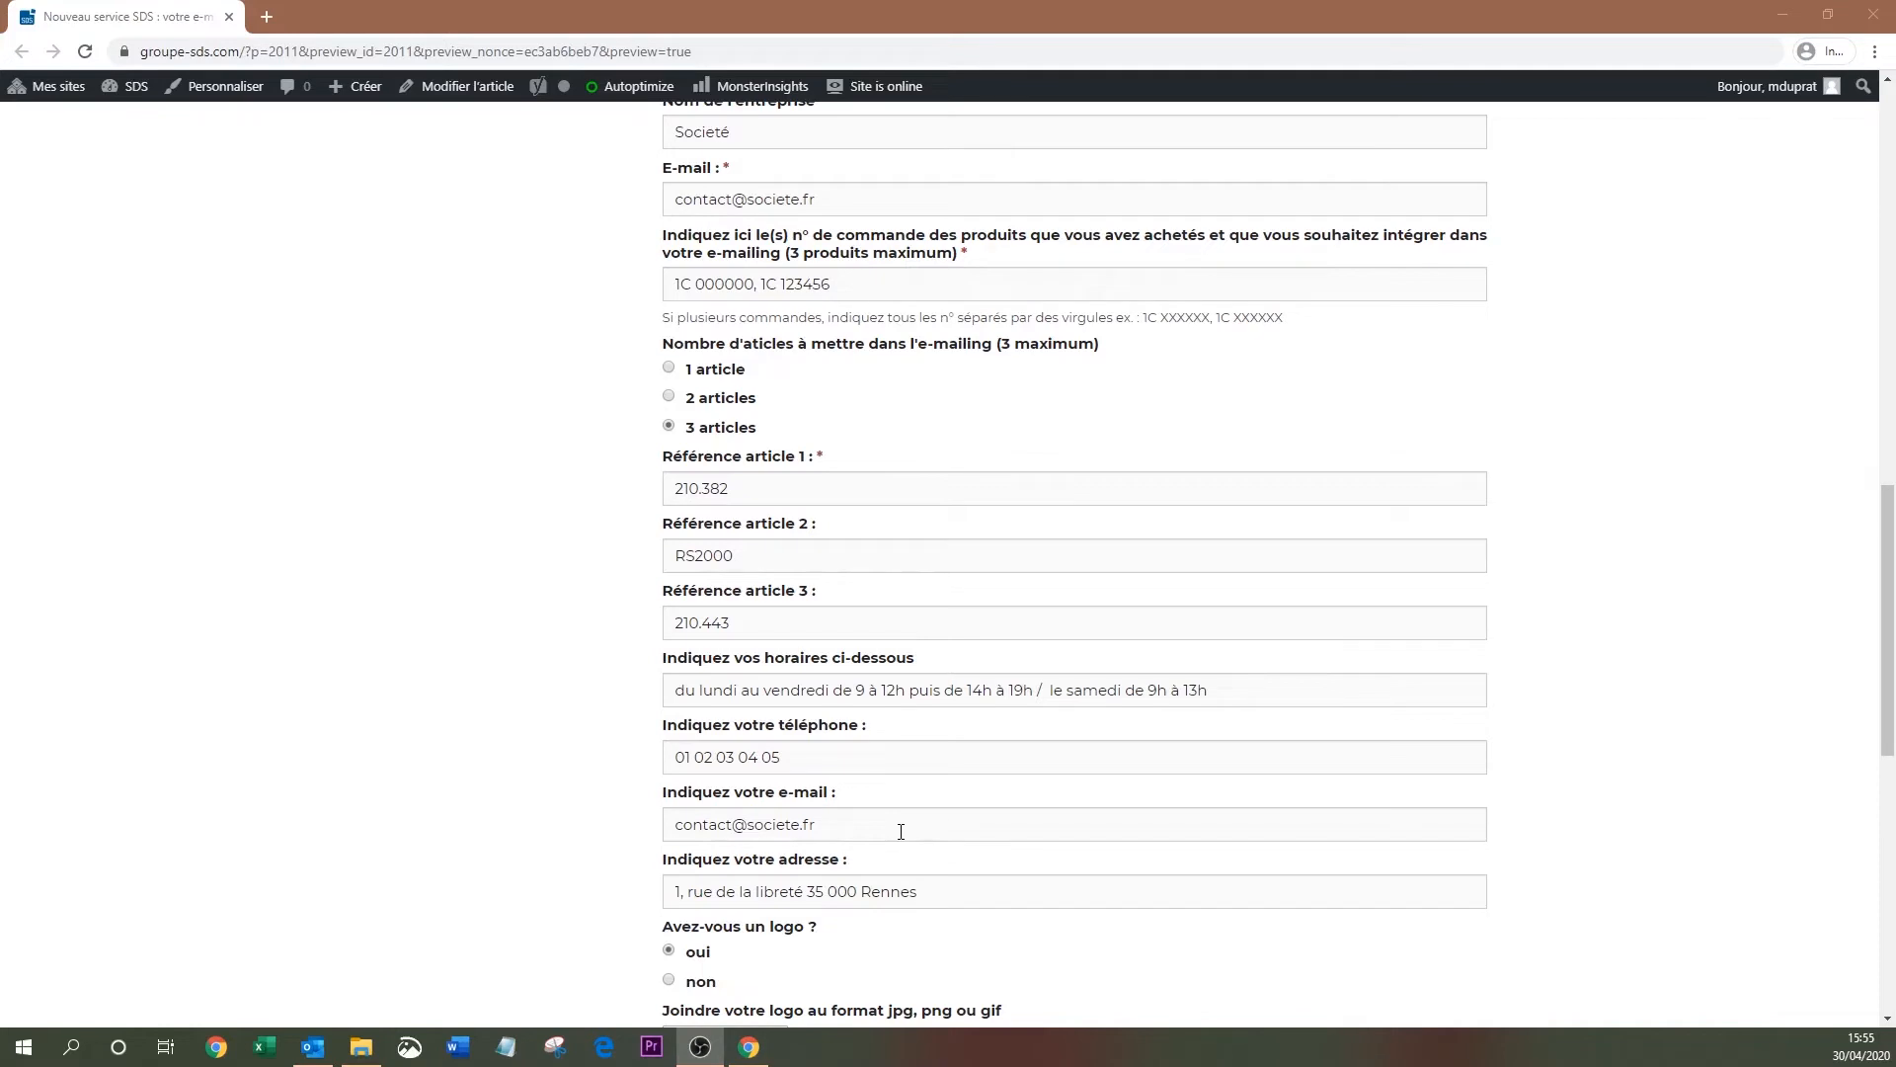
{"action": "scroll", "coordinate": [900, 828], "scroll_direction": "down", "scroll_amount": 2}
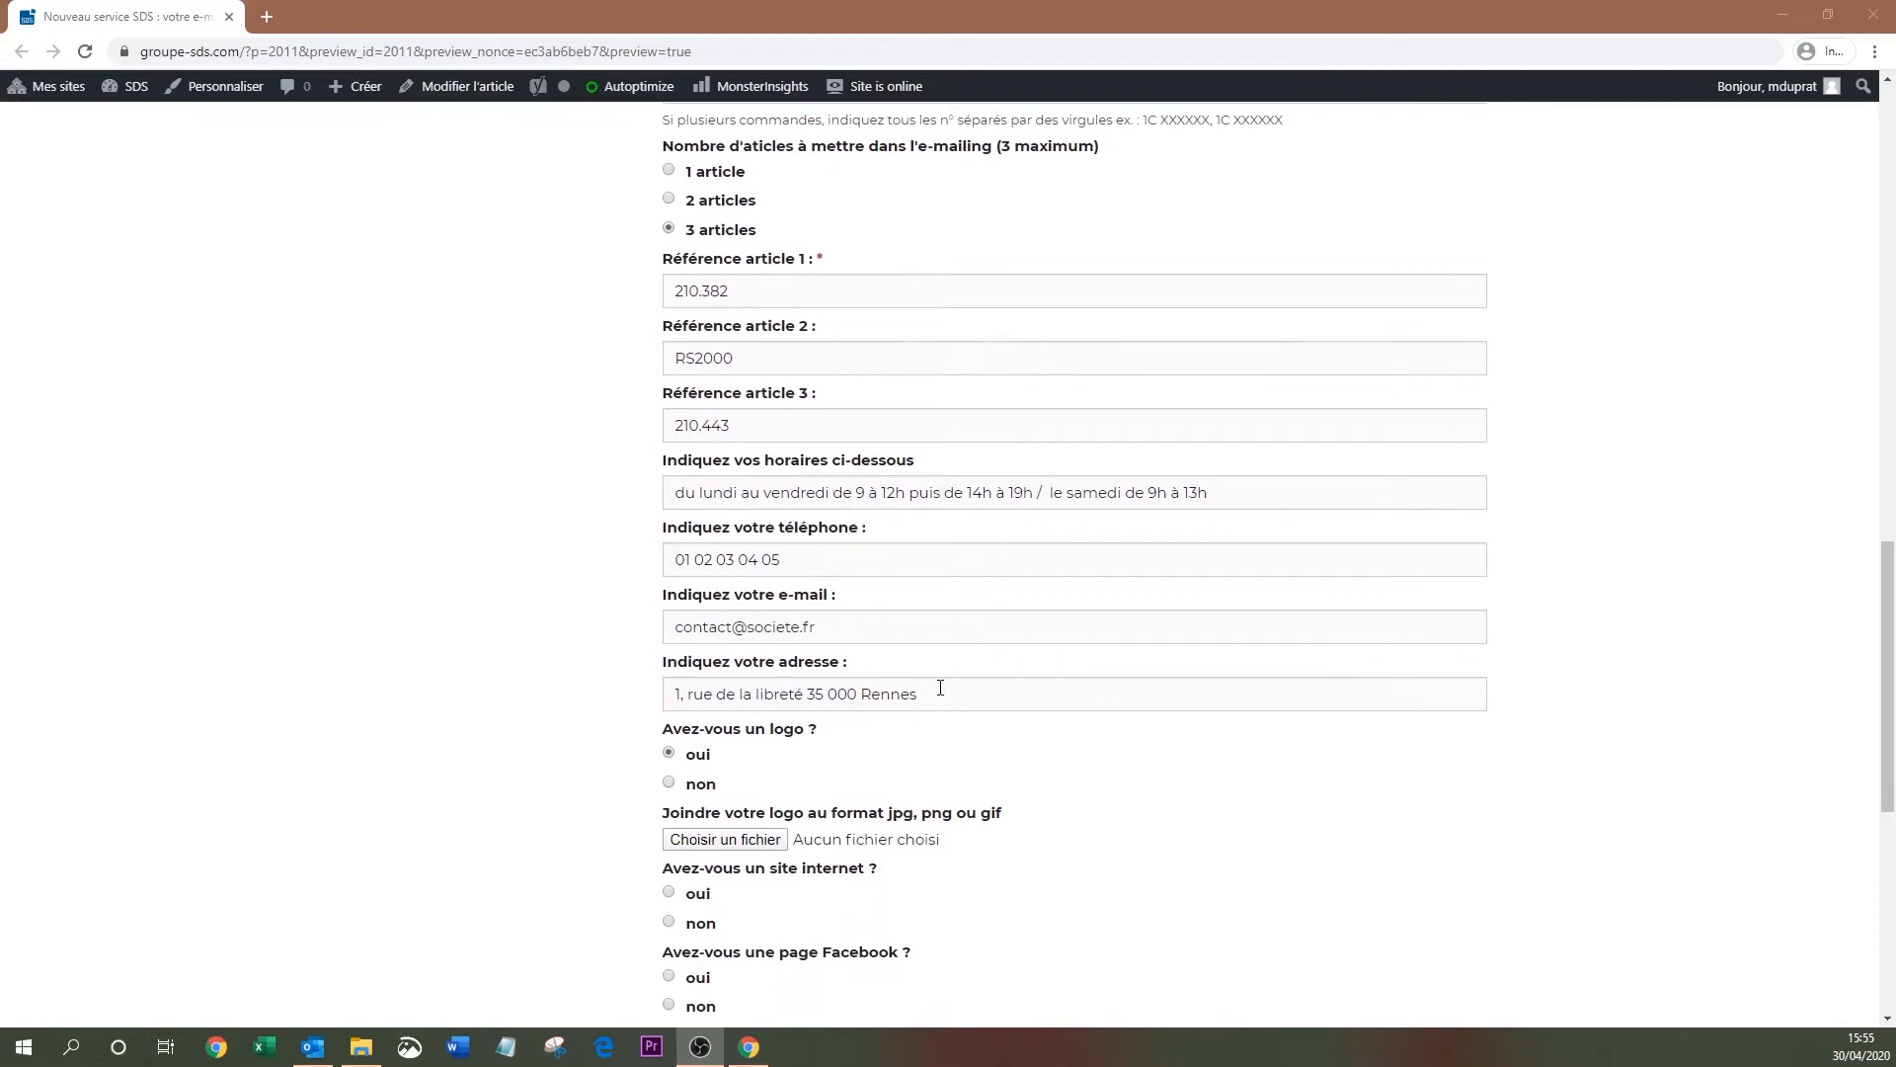
{"action": "scroll", "coordinate": [940, 687], "scroll_direction": "down", "scroll_amount": 1}
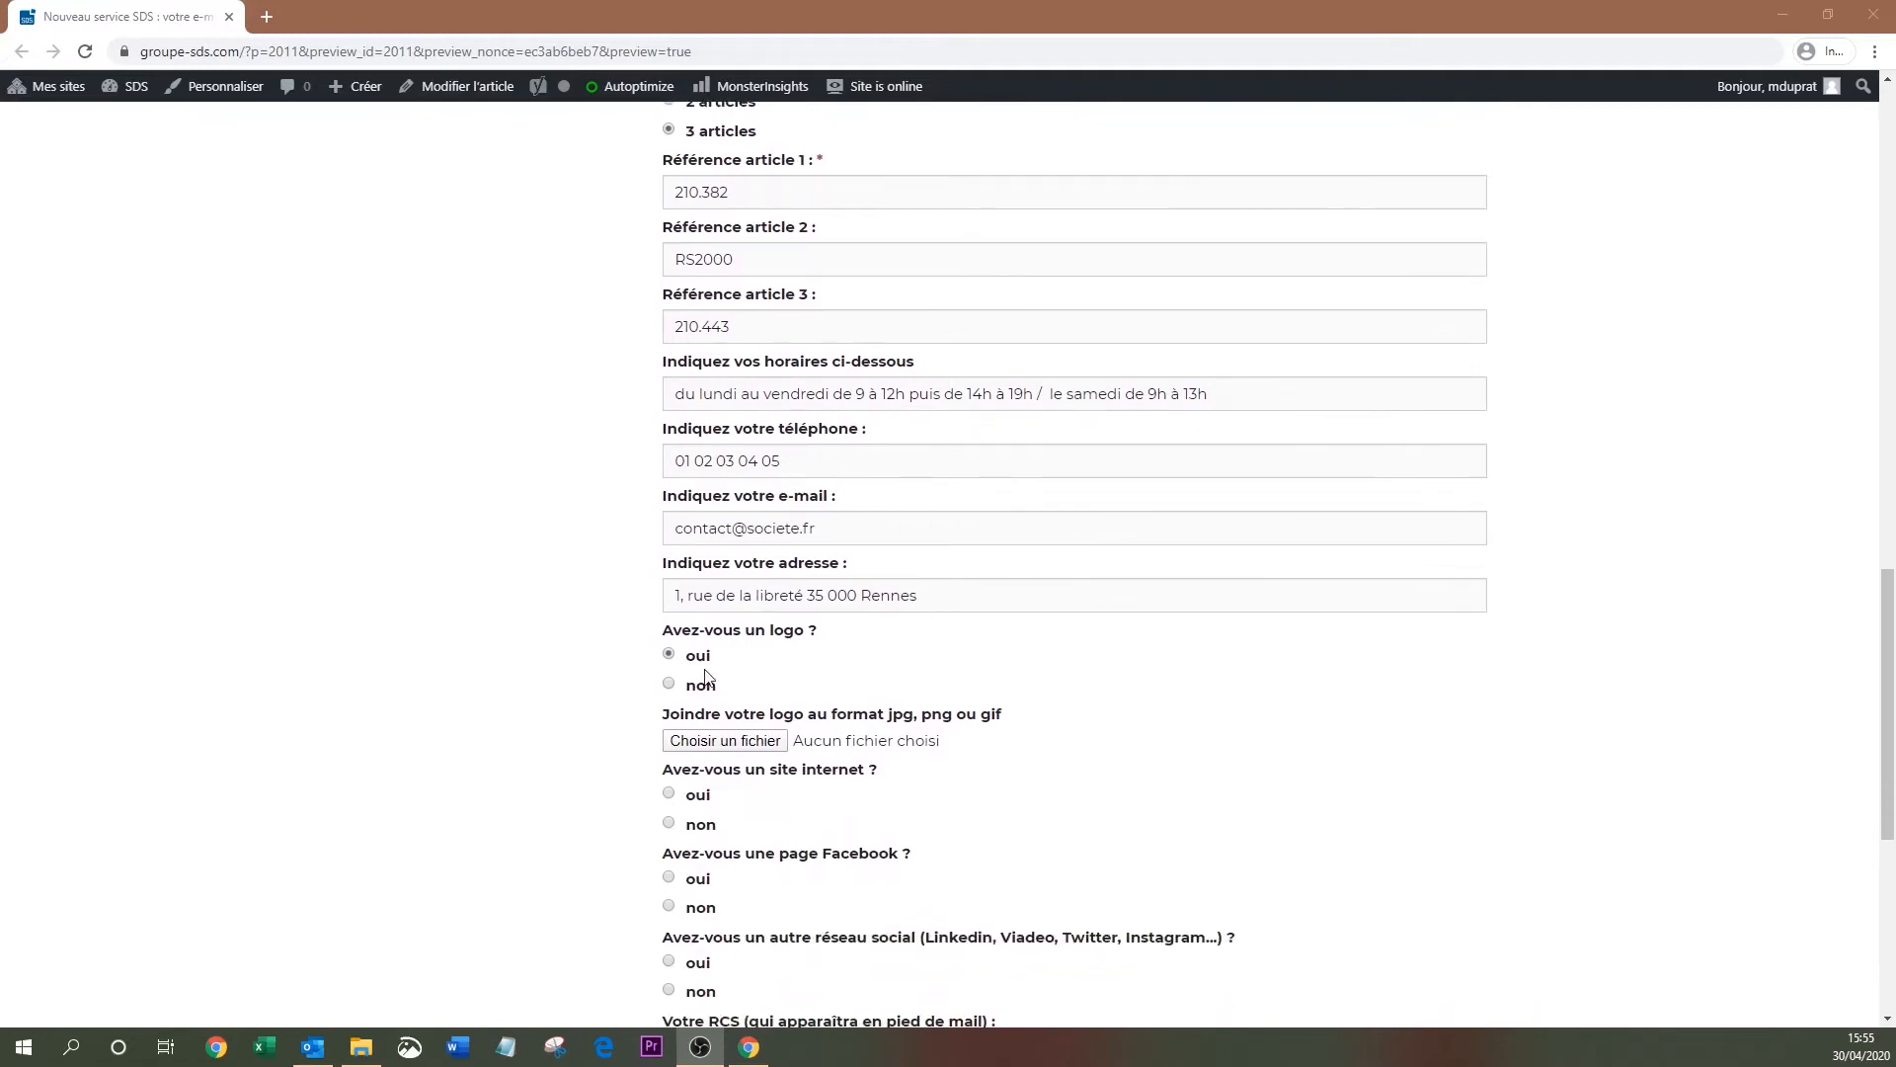
{"action": "left_click", "coordinate": [719, 743]}
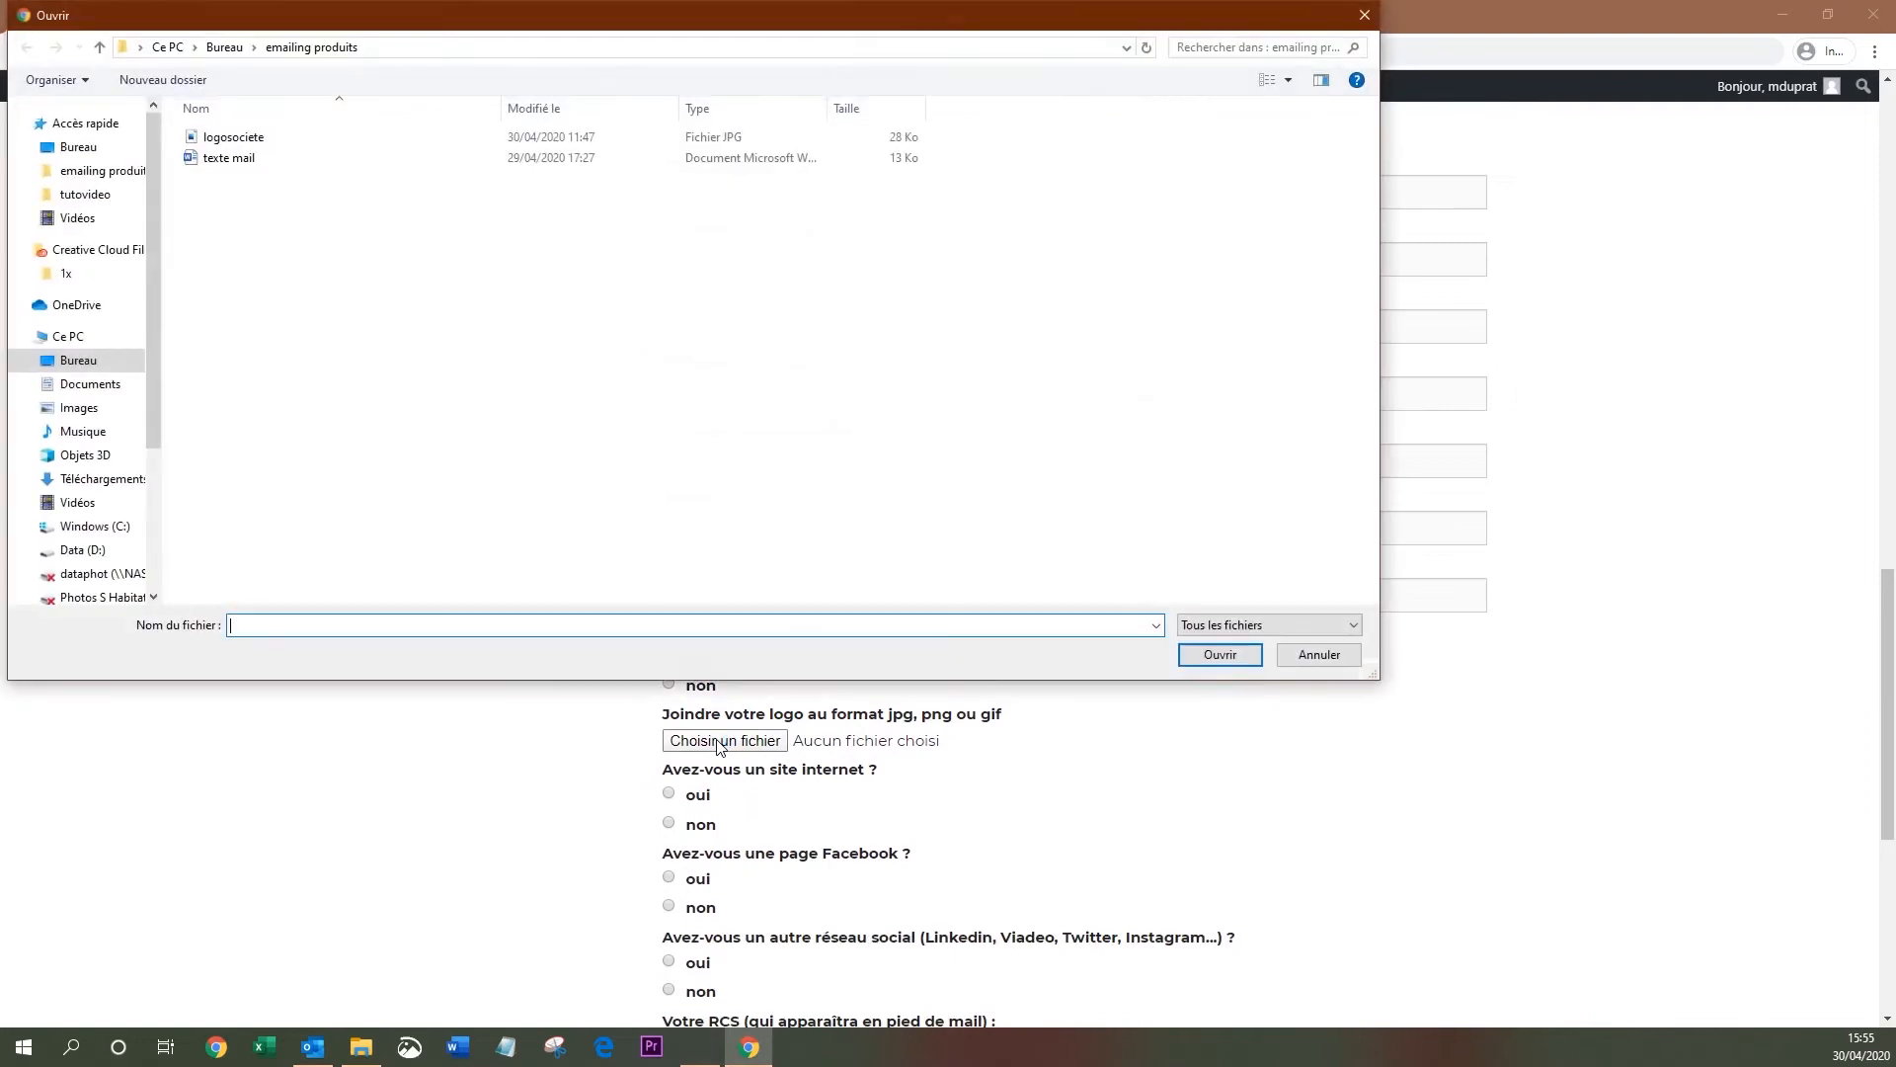
{"action": "left_click", "coordinate": [255, 140]}
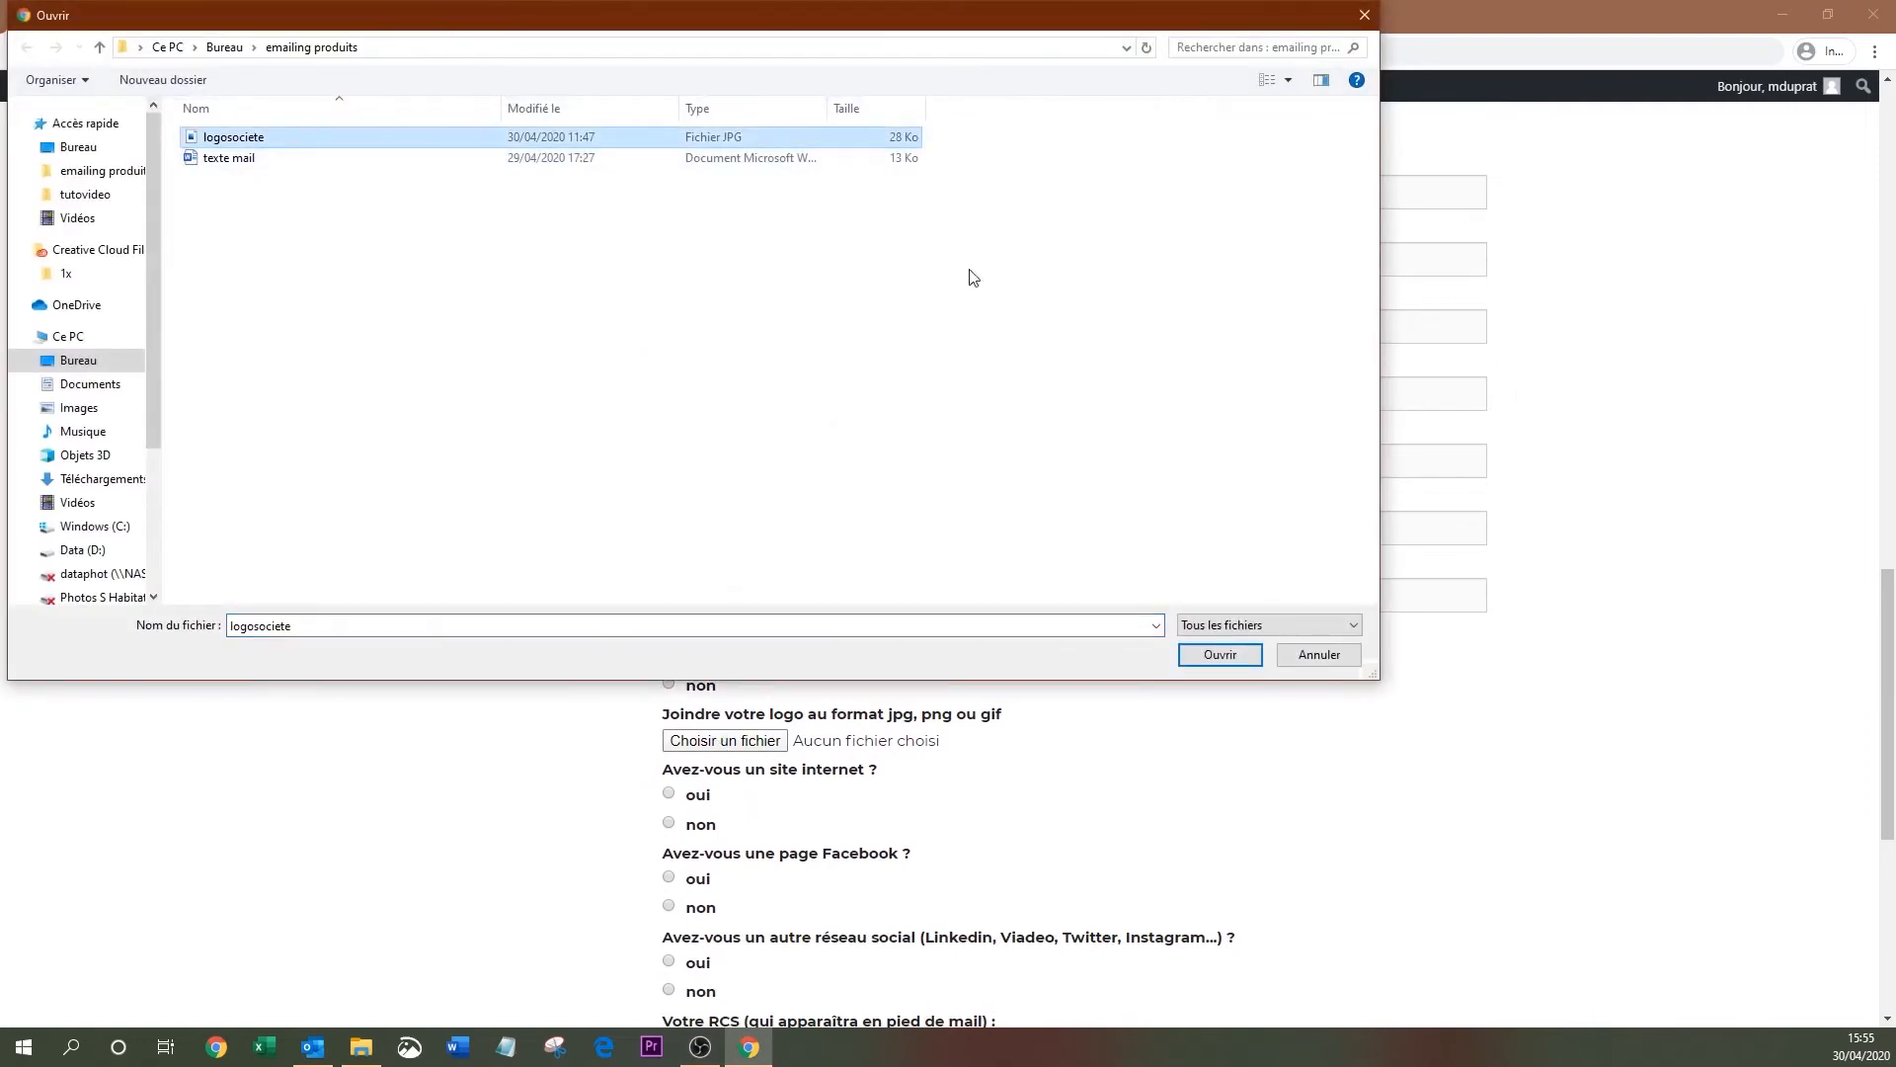
{"action": "left_click", "coordinate": [1221, 656]}
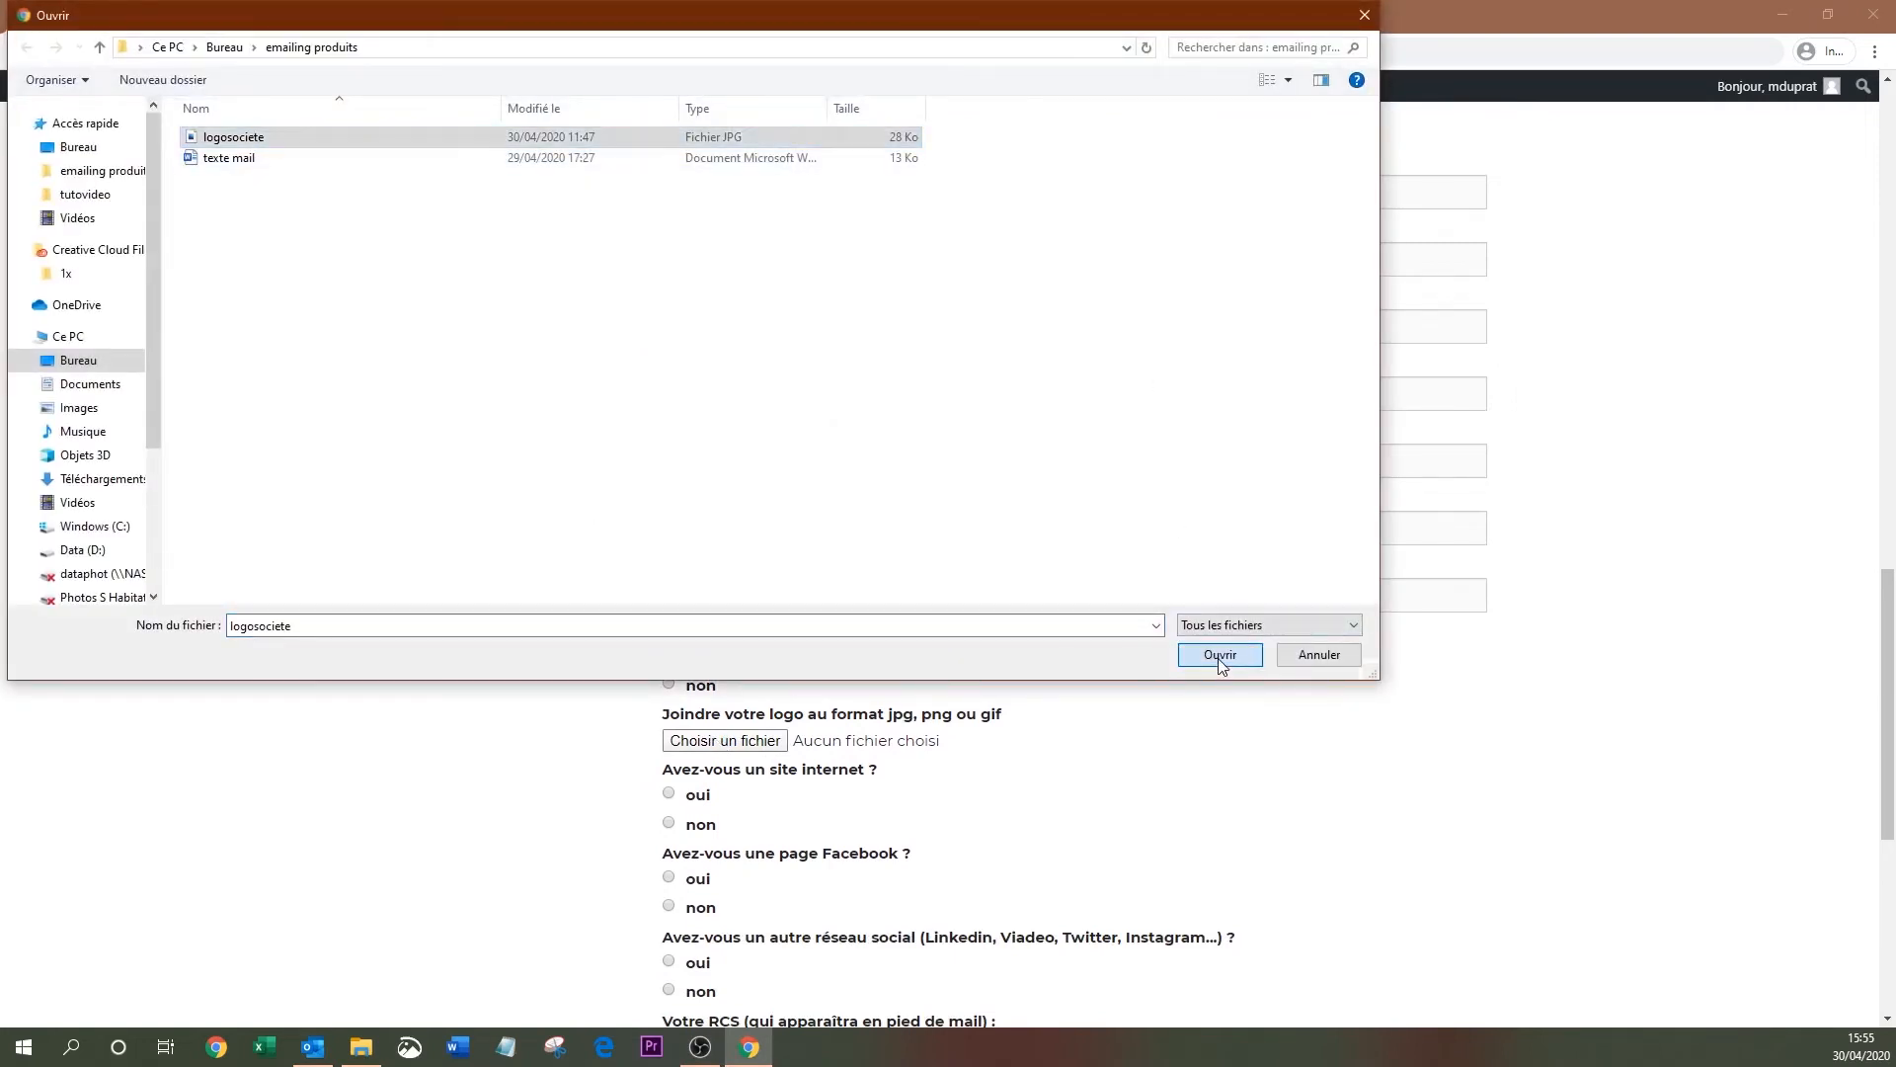
Answer 'non' to 'Avez-vous un site internet ?' in the request form.
{"action": "scroll", "coordinate": [1221, 668], "scroll_direction": "down", "scroll_amount": 3}
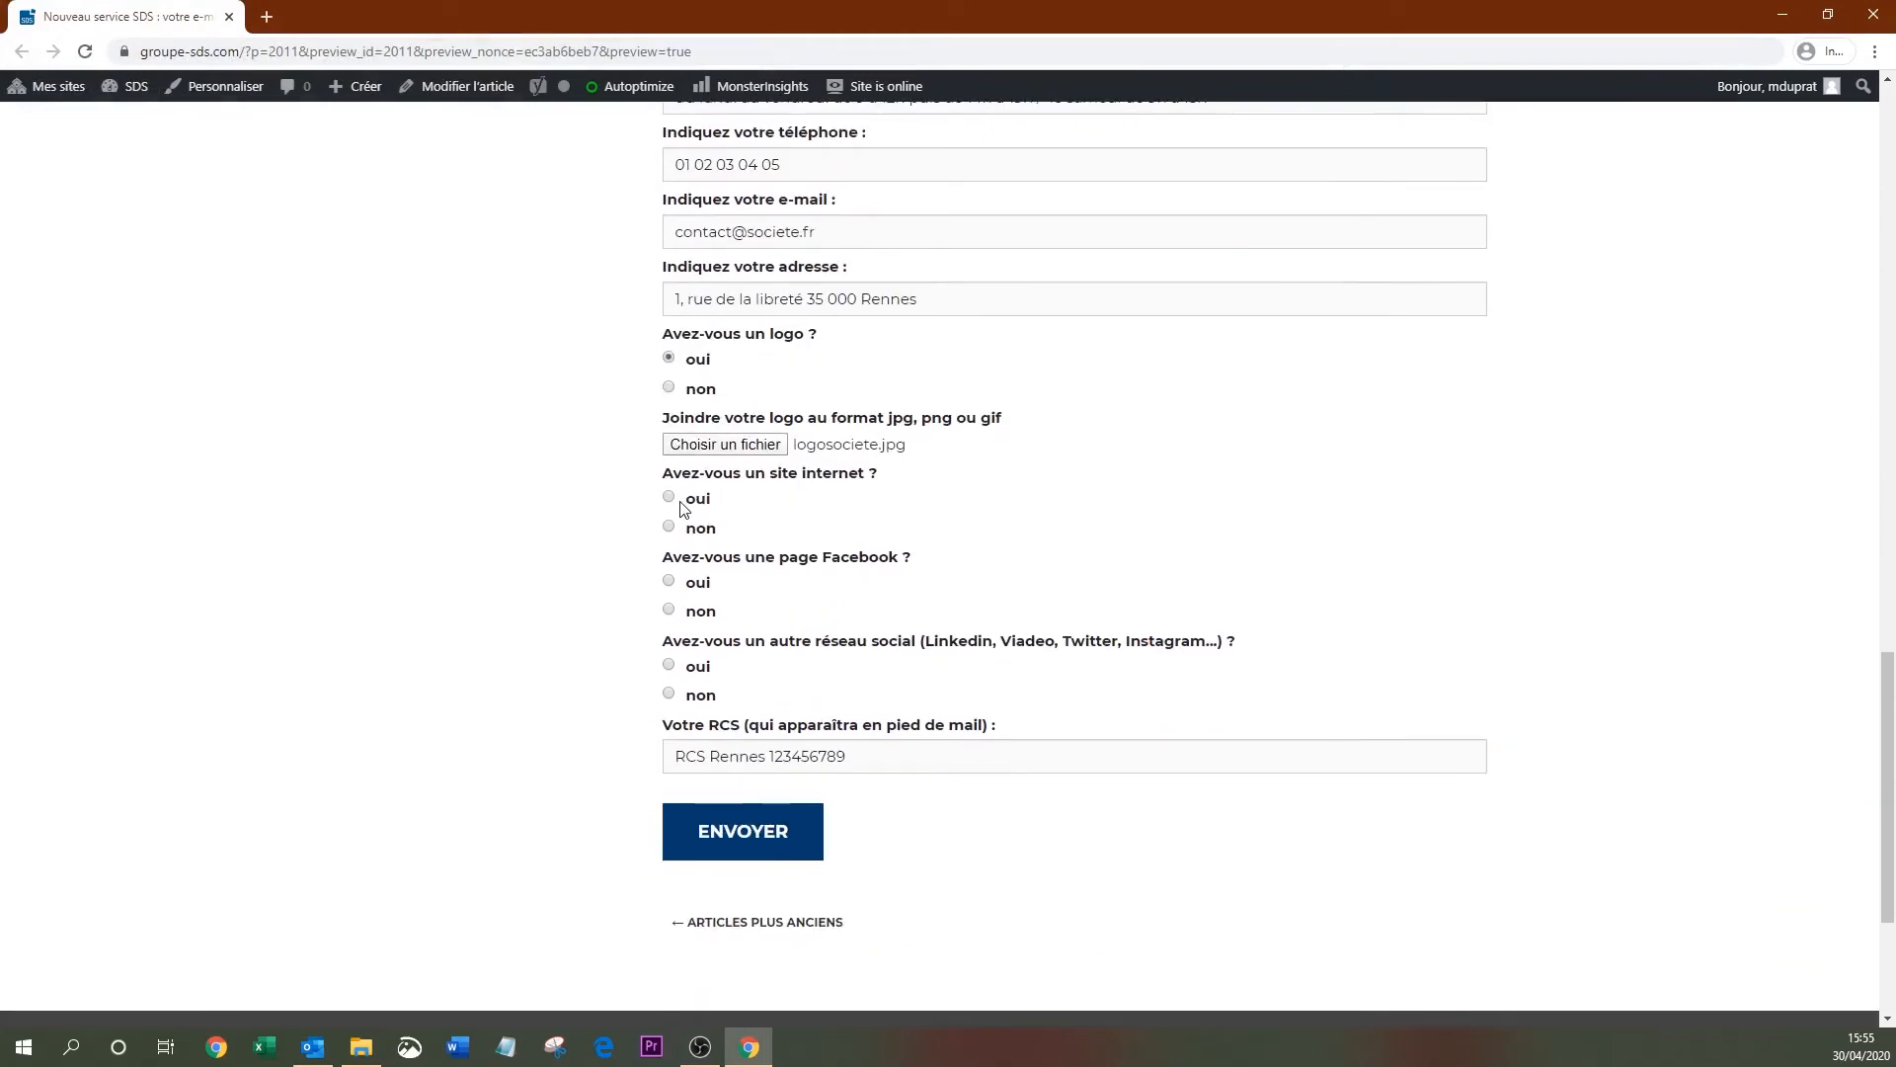
{"action": "left_click", "coordinate": [671, 497]}
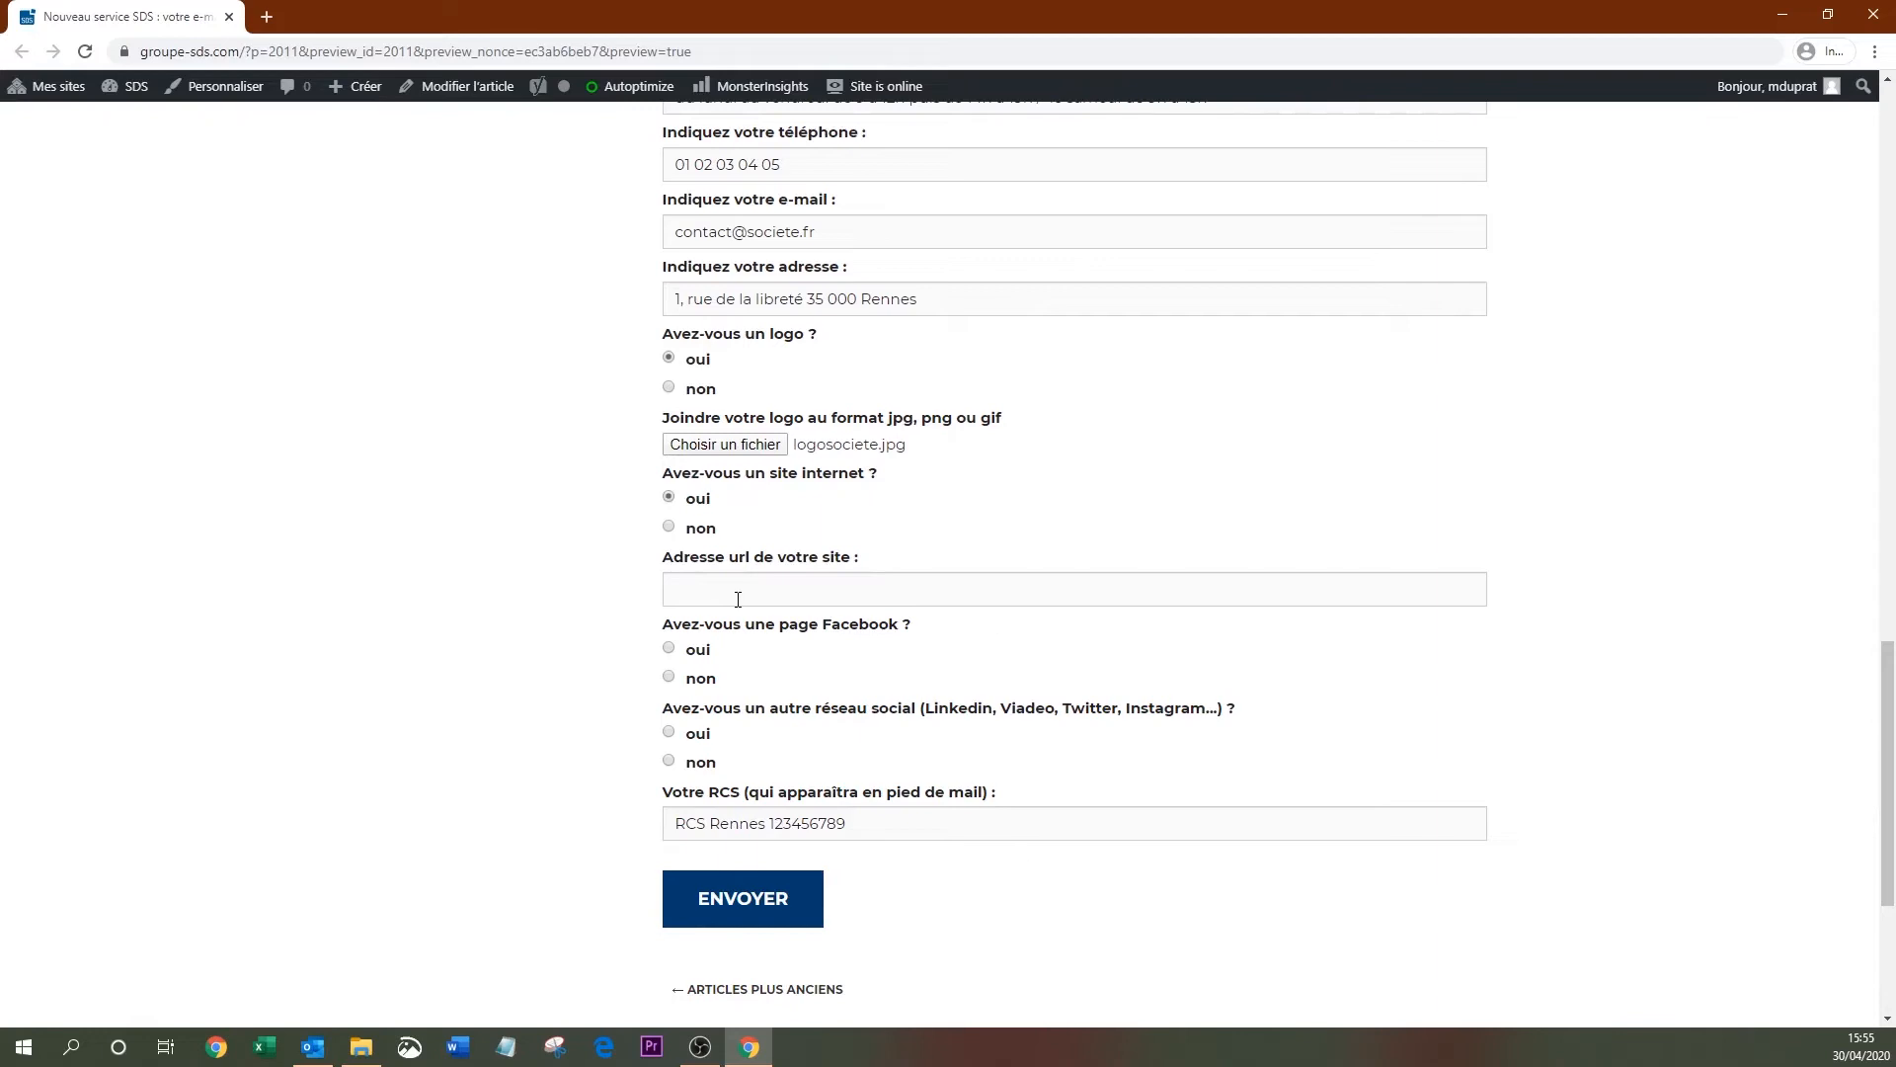
{"action": "left_click", "coordinate": [668, 527]}
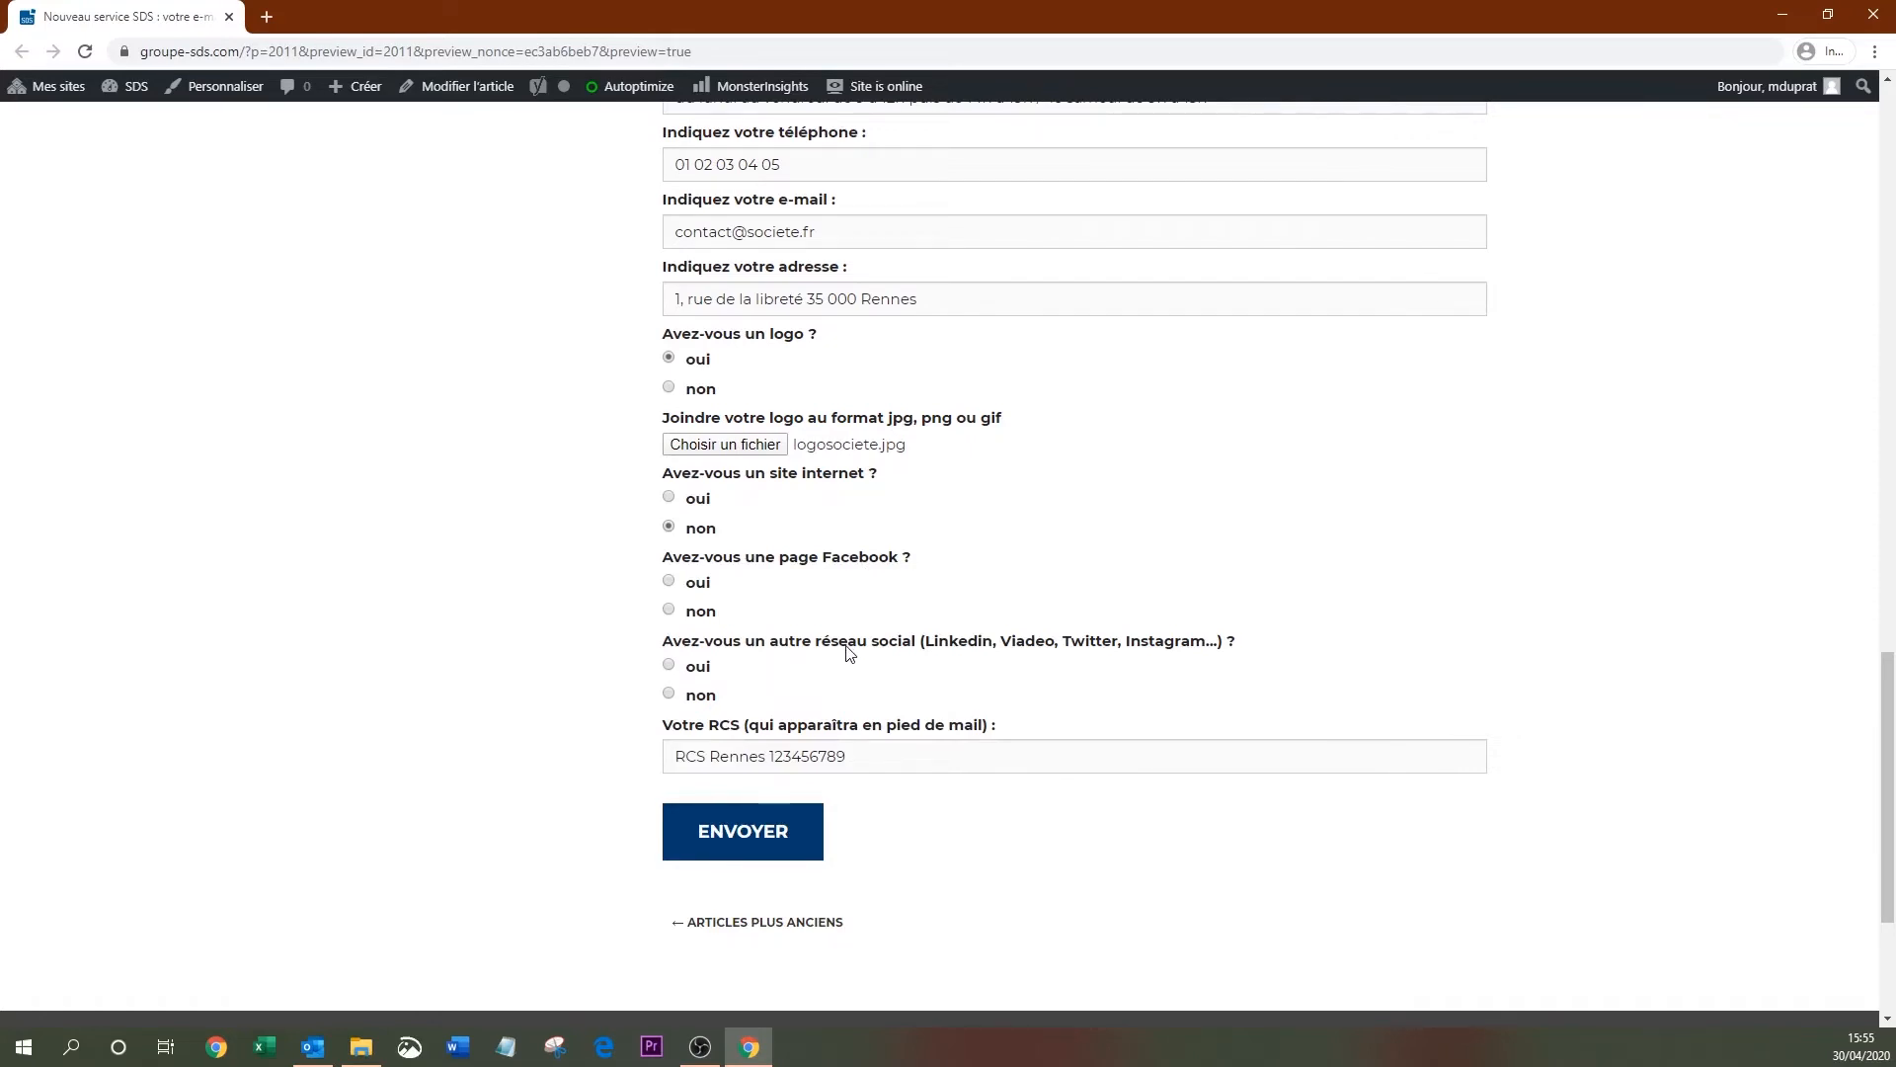
{"action": "scroll", "coordinate": [846, 652], "scroll_direction": "down", "scroll_amount": 1}
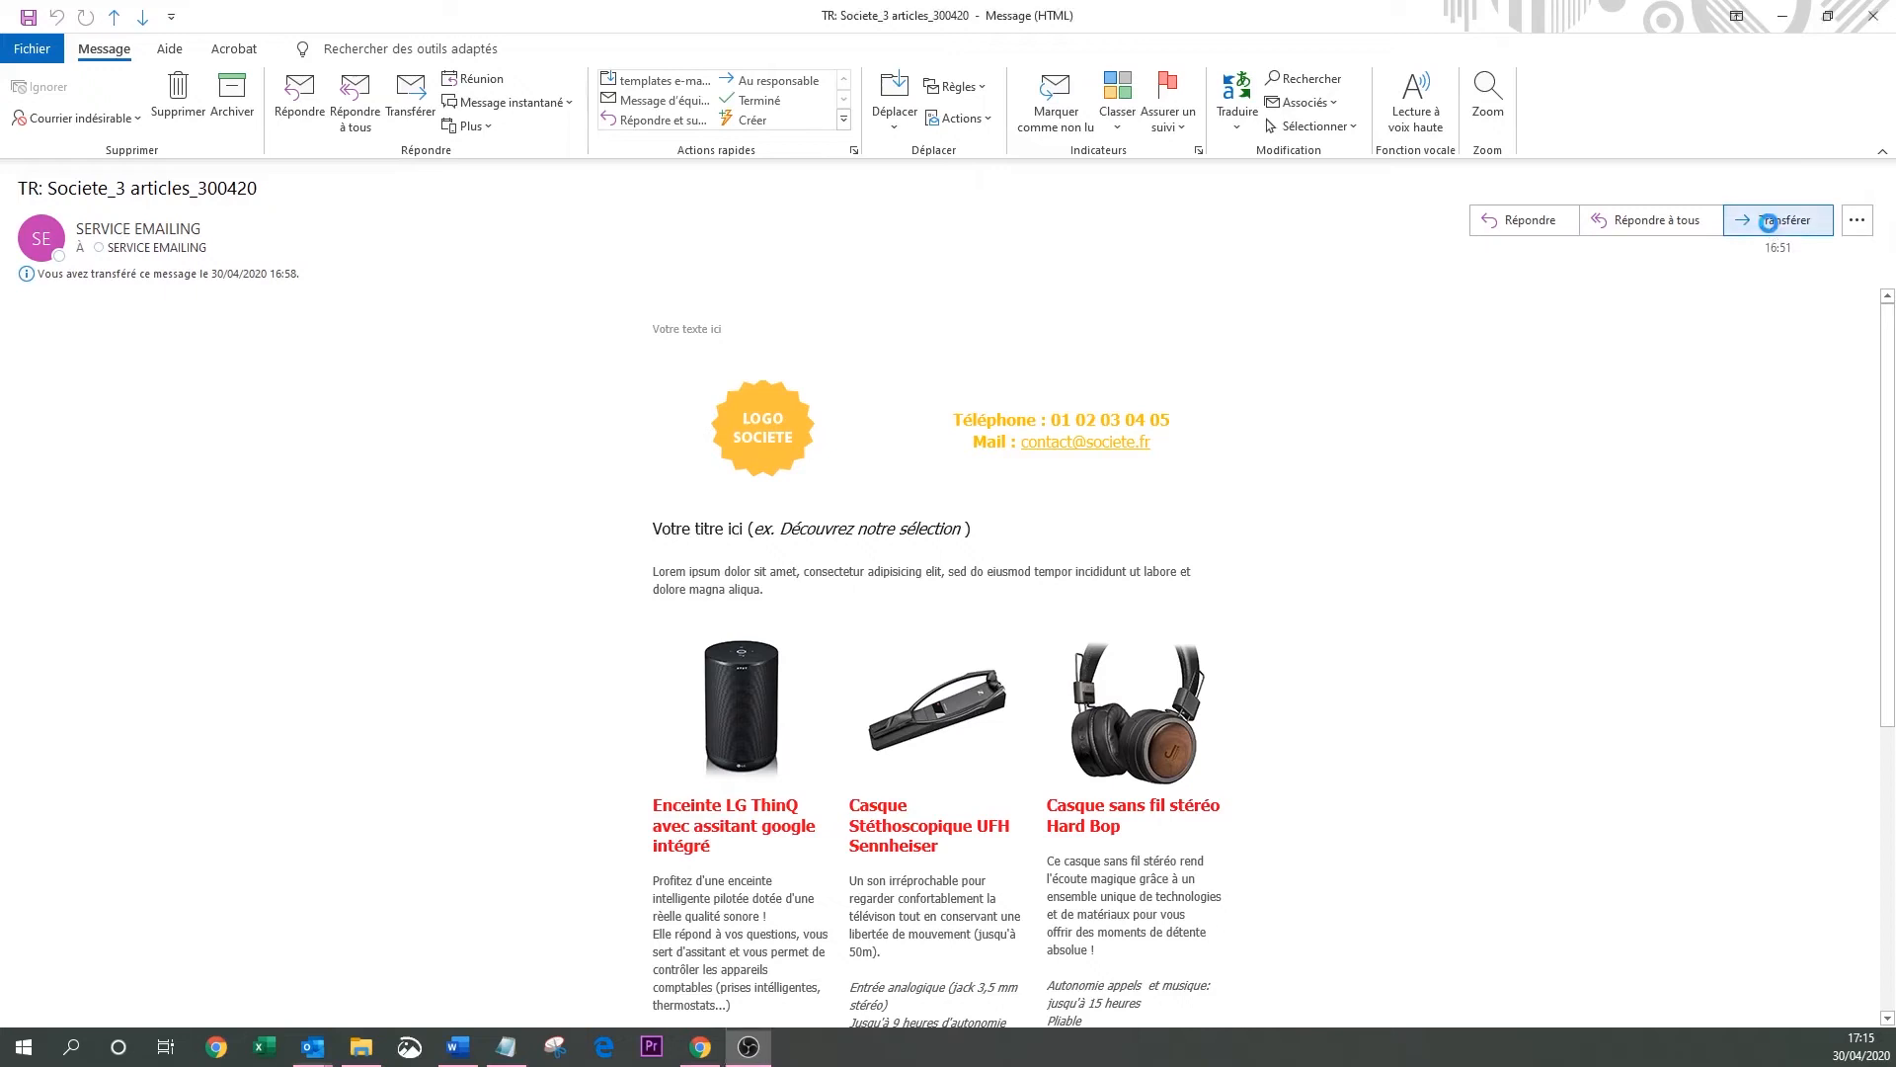
Forward the template and delete the quoted De/Envoyé/À/Objet header lines and the empty line.
{"action": "left_click", "coordinate": [1773, 223]}
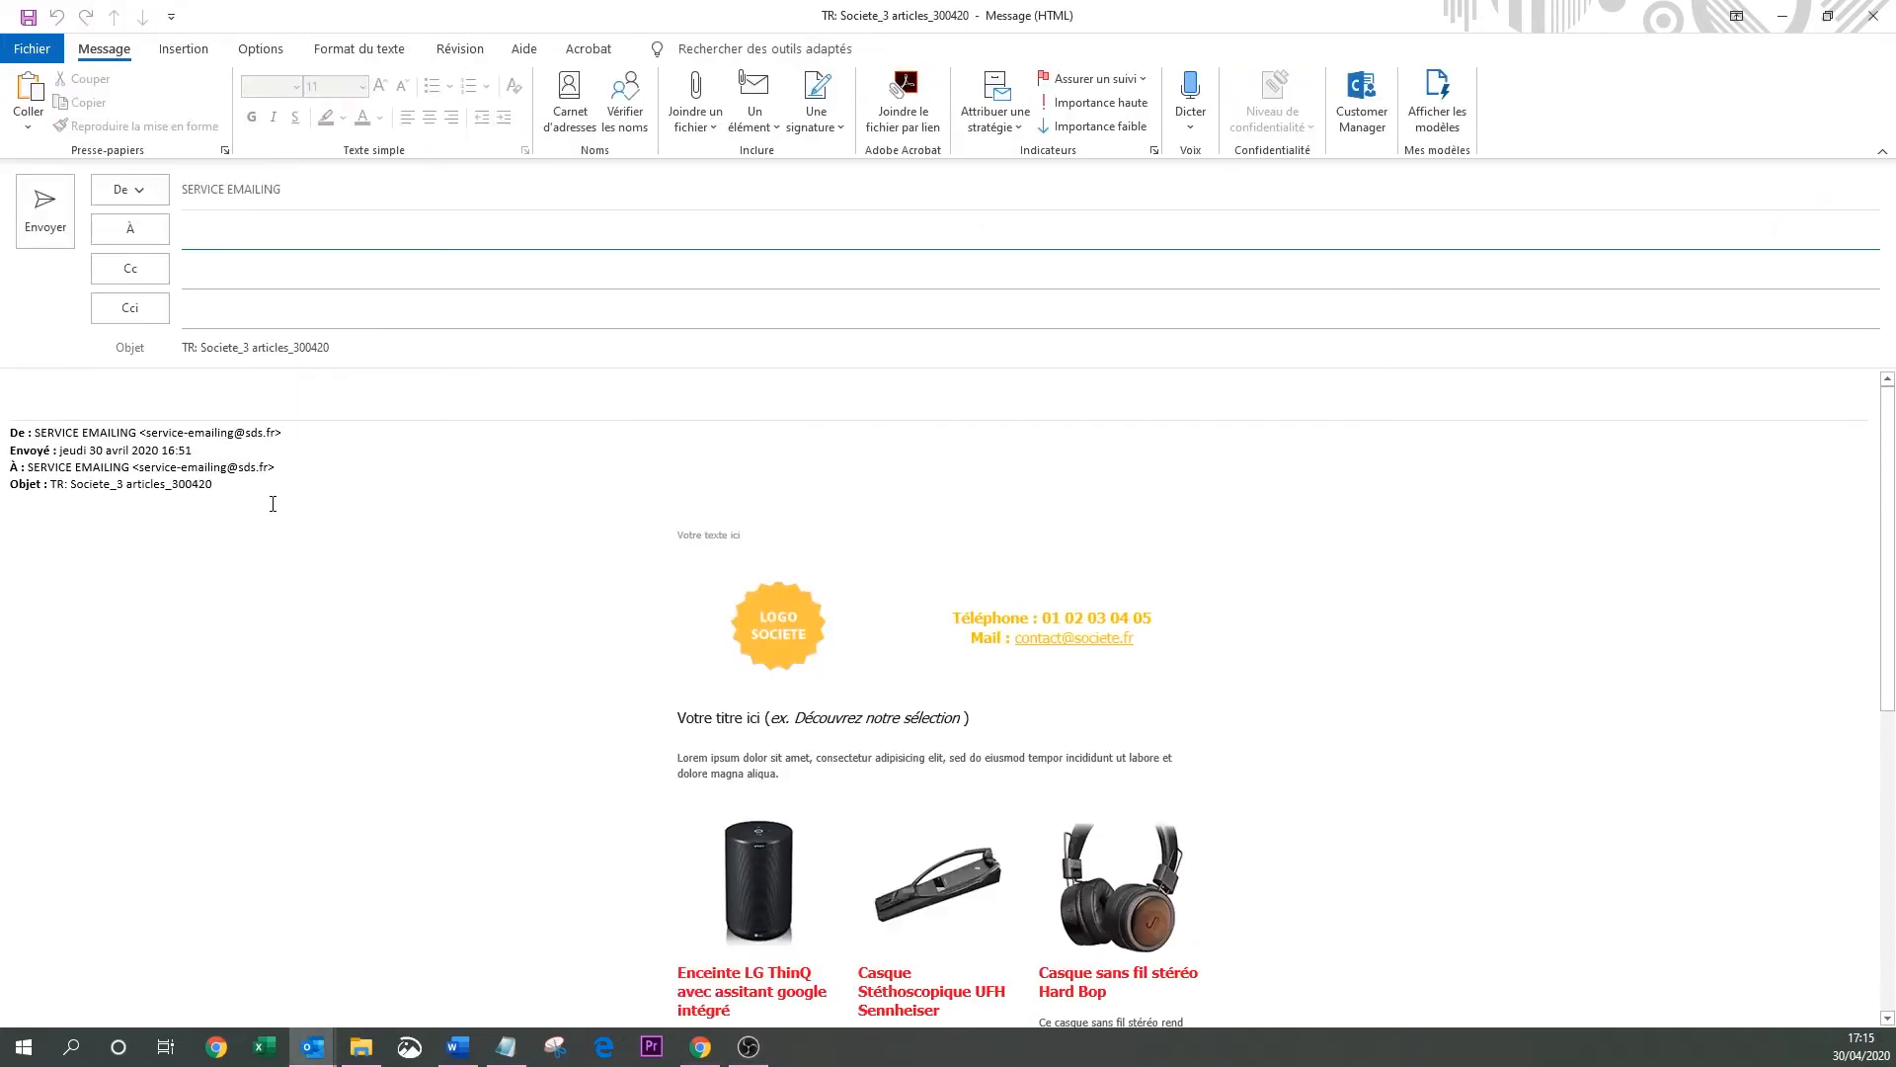
{"action": "left_click_drag", "start_coordinate": [219, 486], "coordinate": [19, 379]}
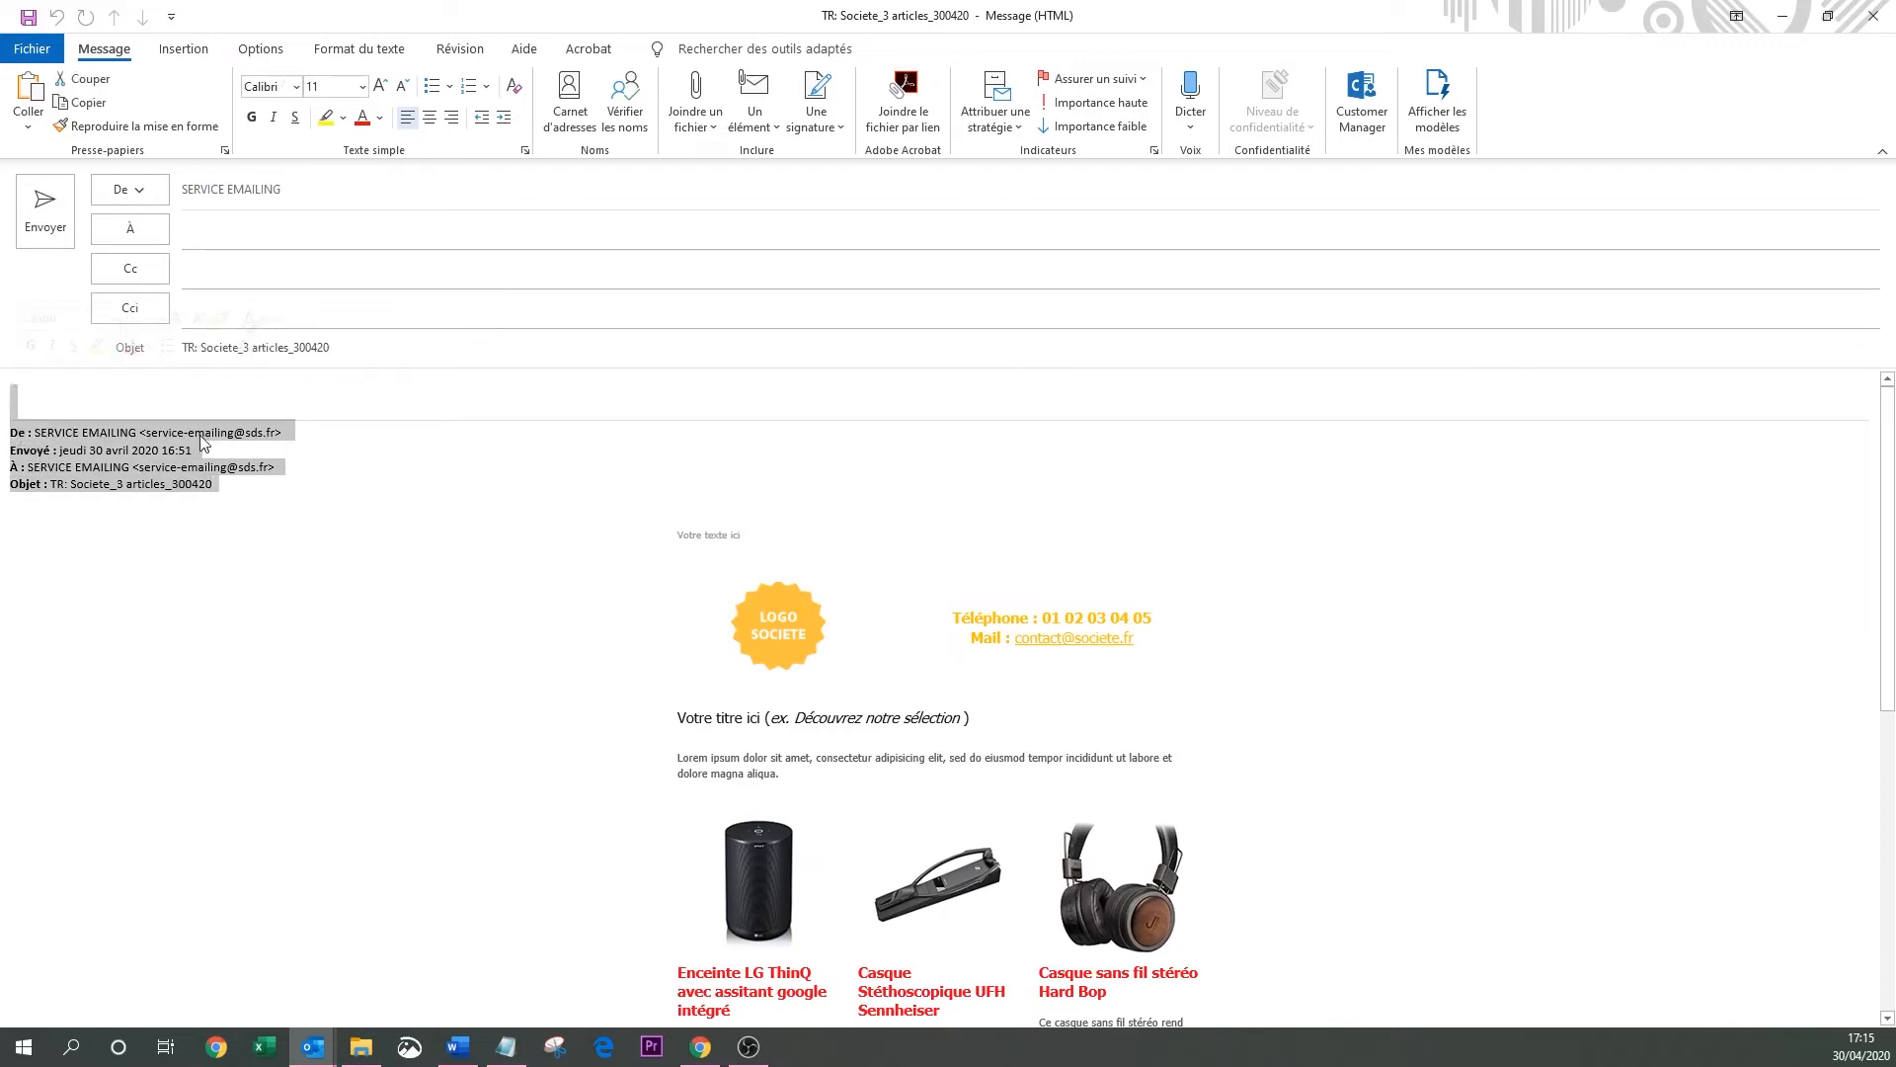
{"action": "key", "text": "Delete"}
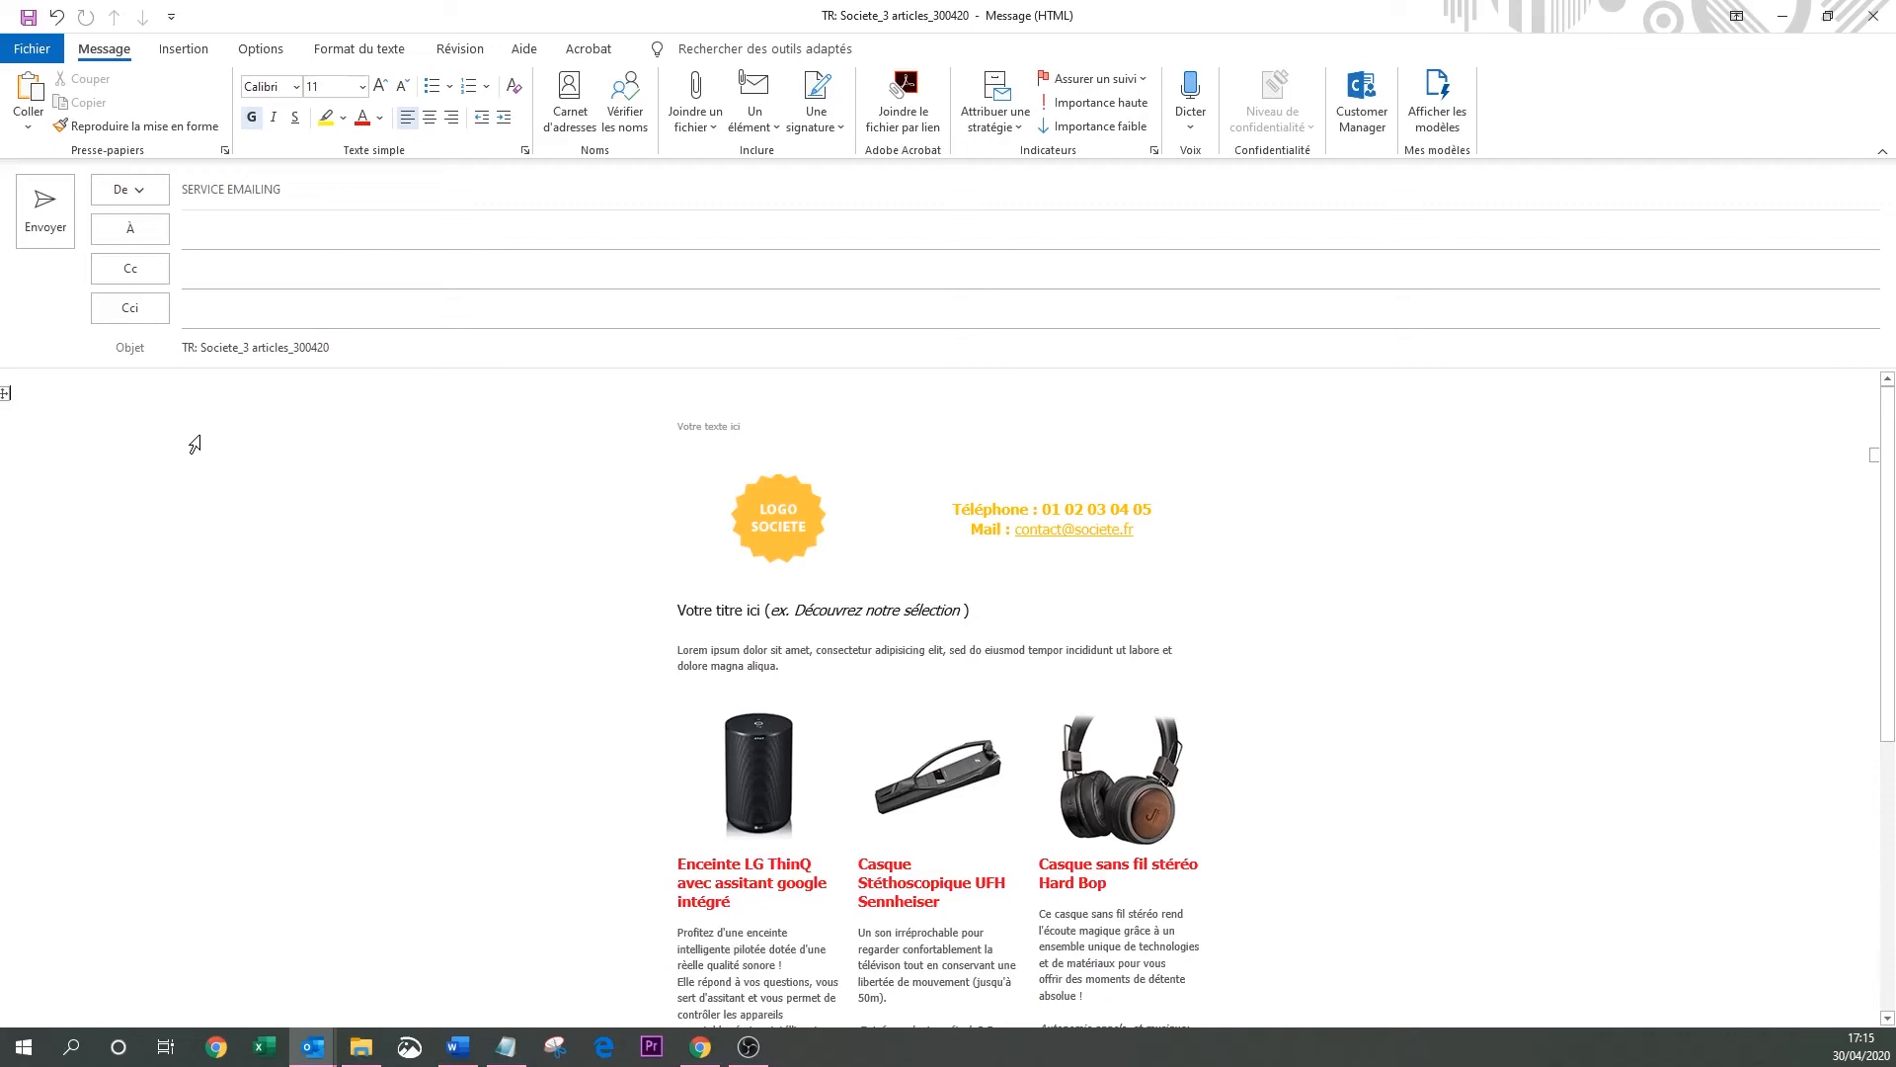
{"action": "key", "text": "Delete"}
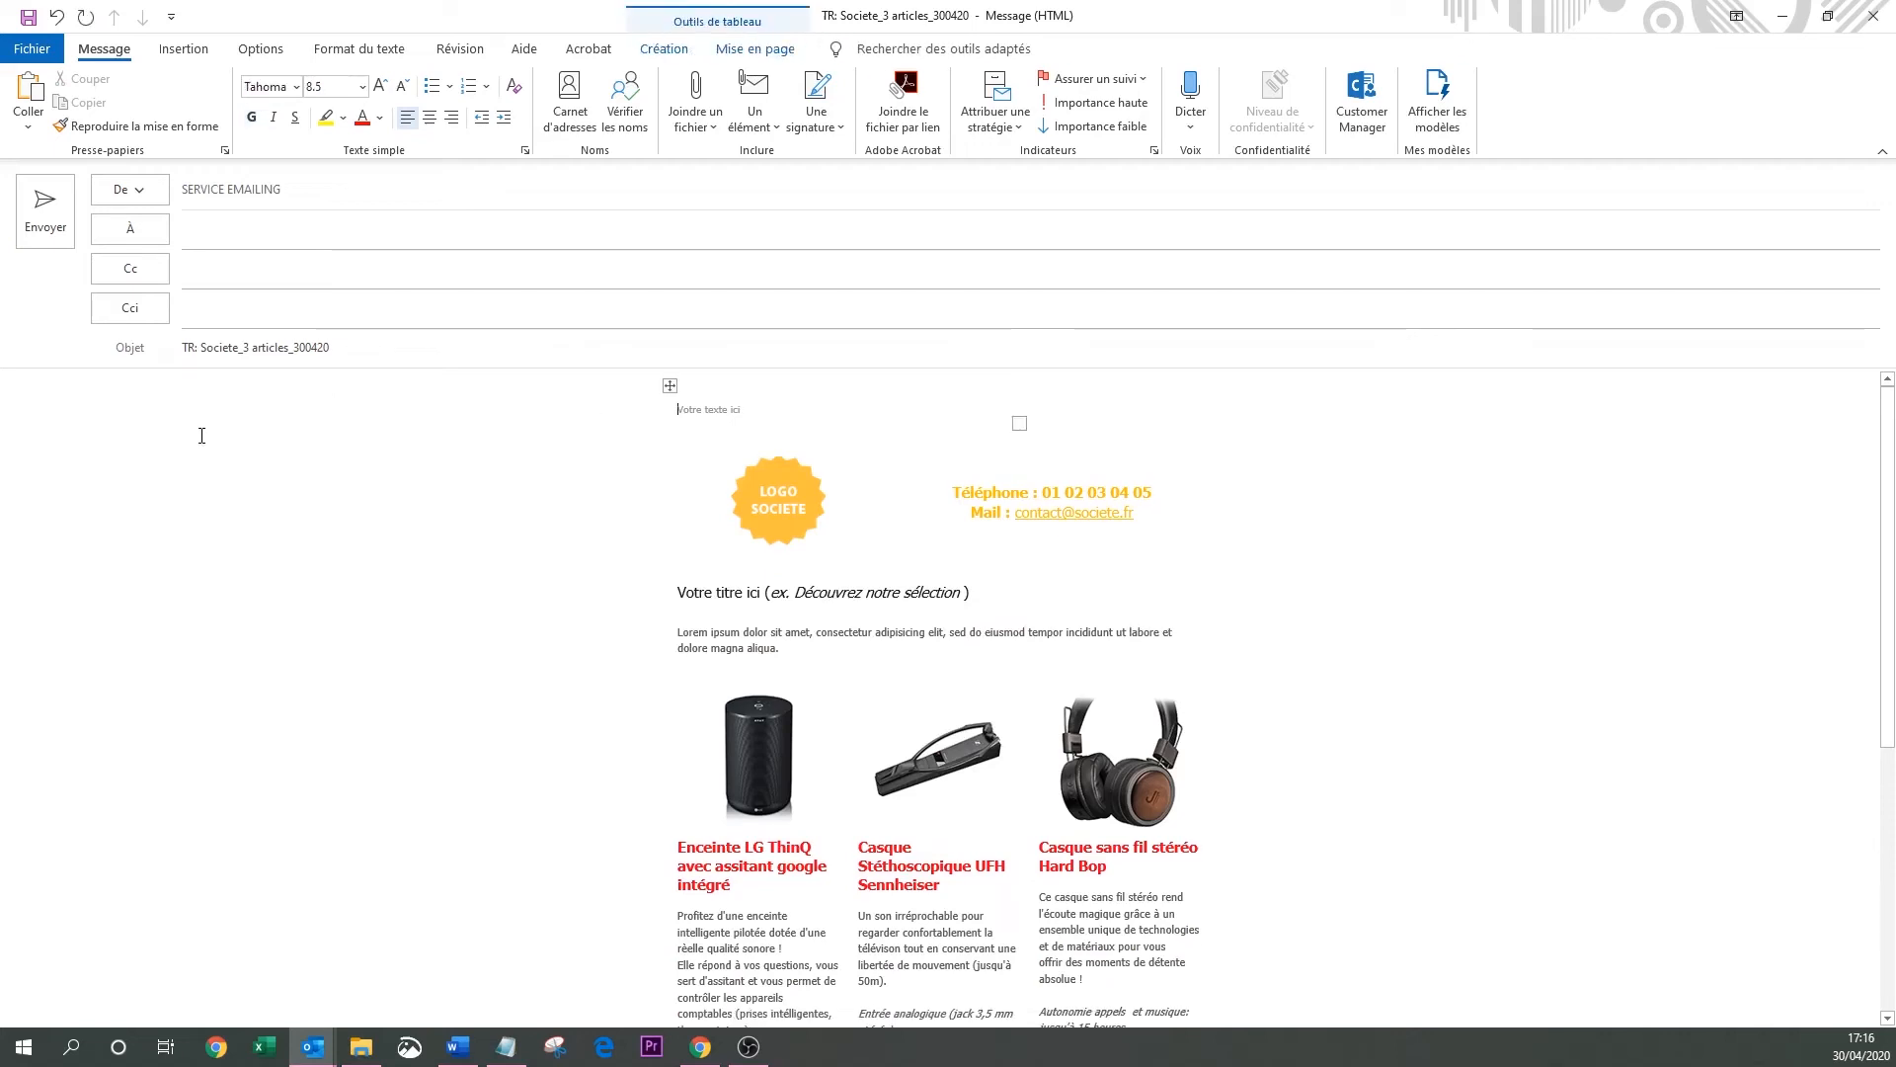
Change the subject to 'Sélection spéciale confinement'.
{"action": "left_click_drag", "start_coordinate": [402, 347], "coordinate": [152, 339]}
{"action": "type", "text": "S"}
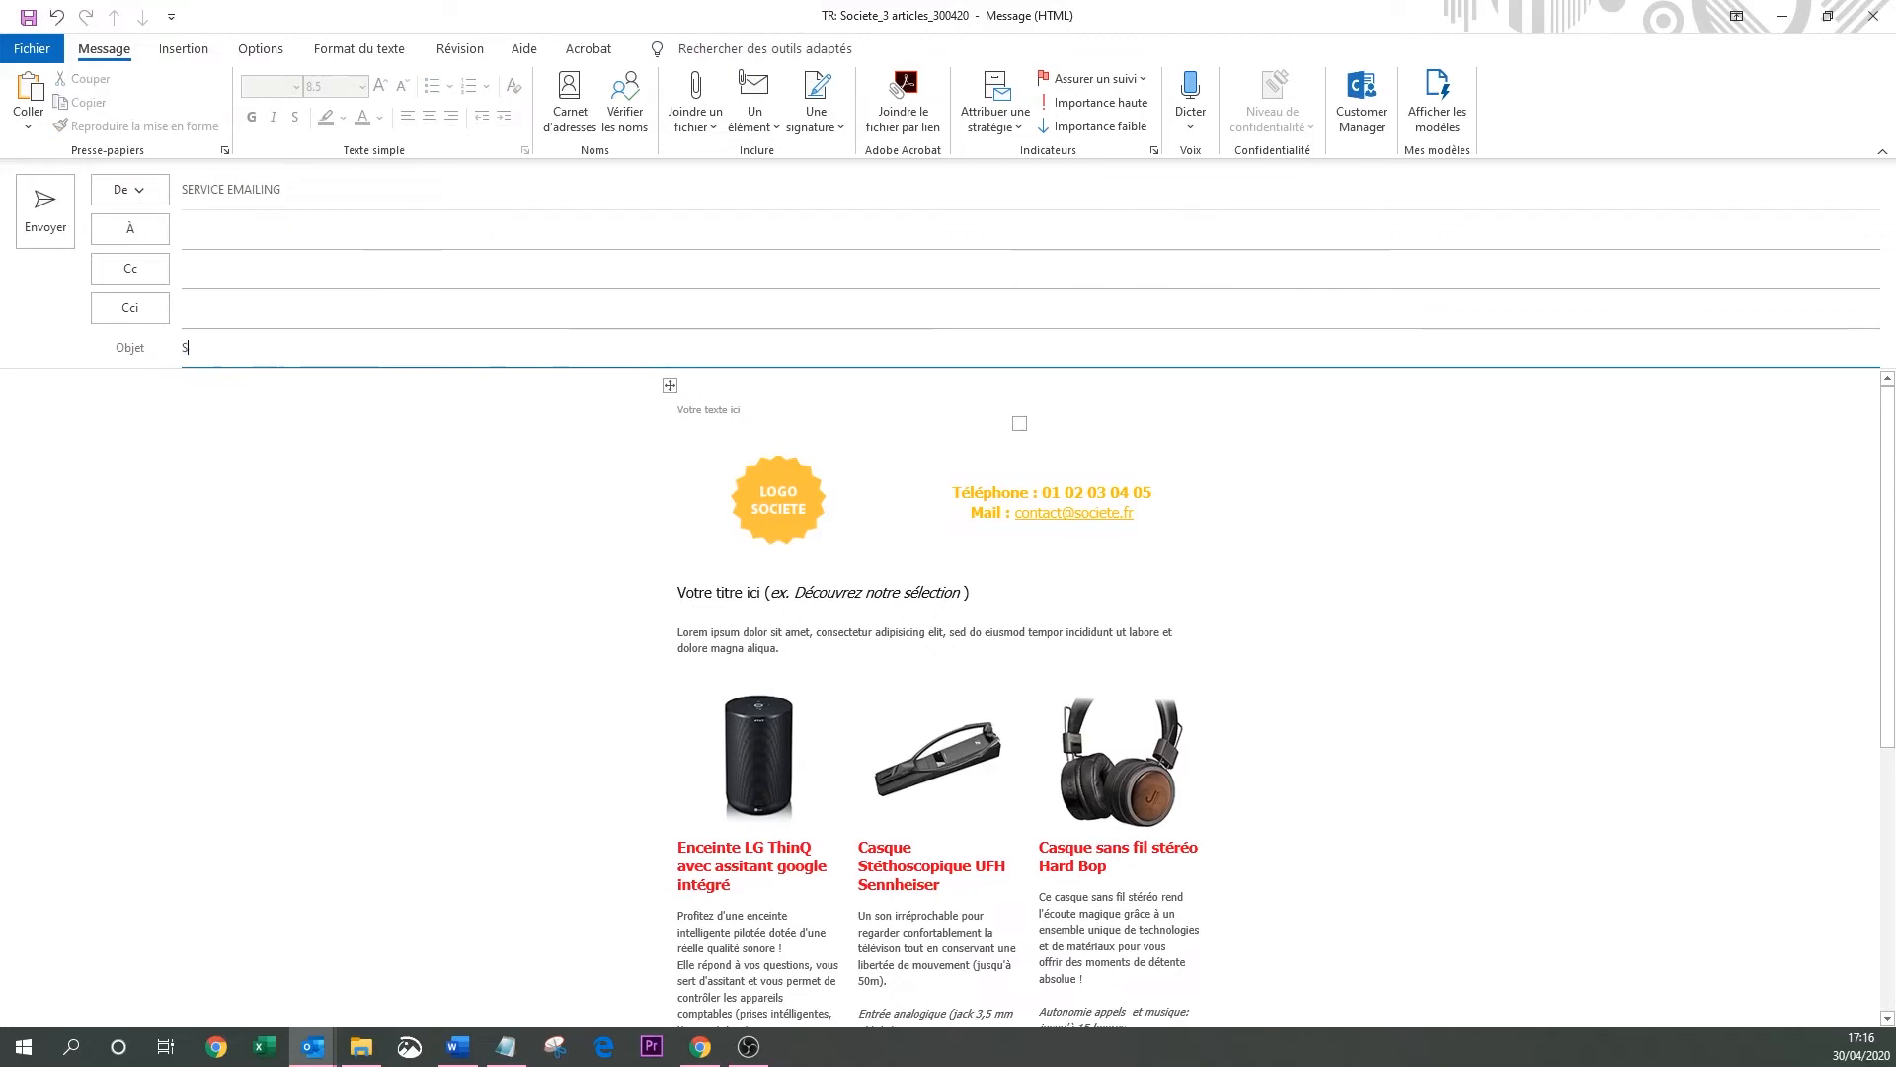
{"action": "type", "text": "élection spéciale con"}
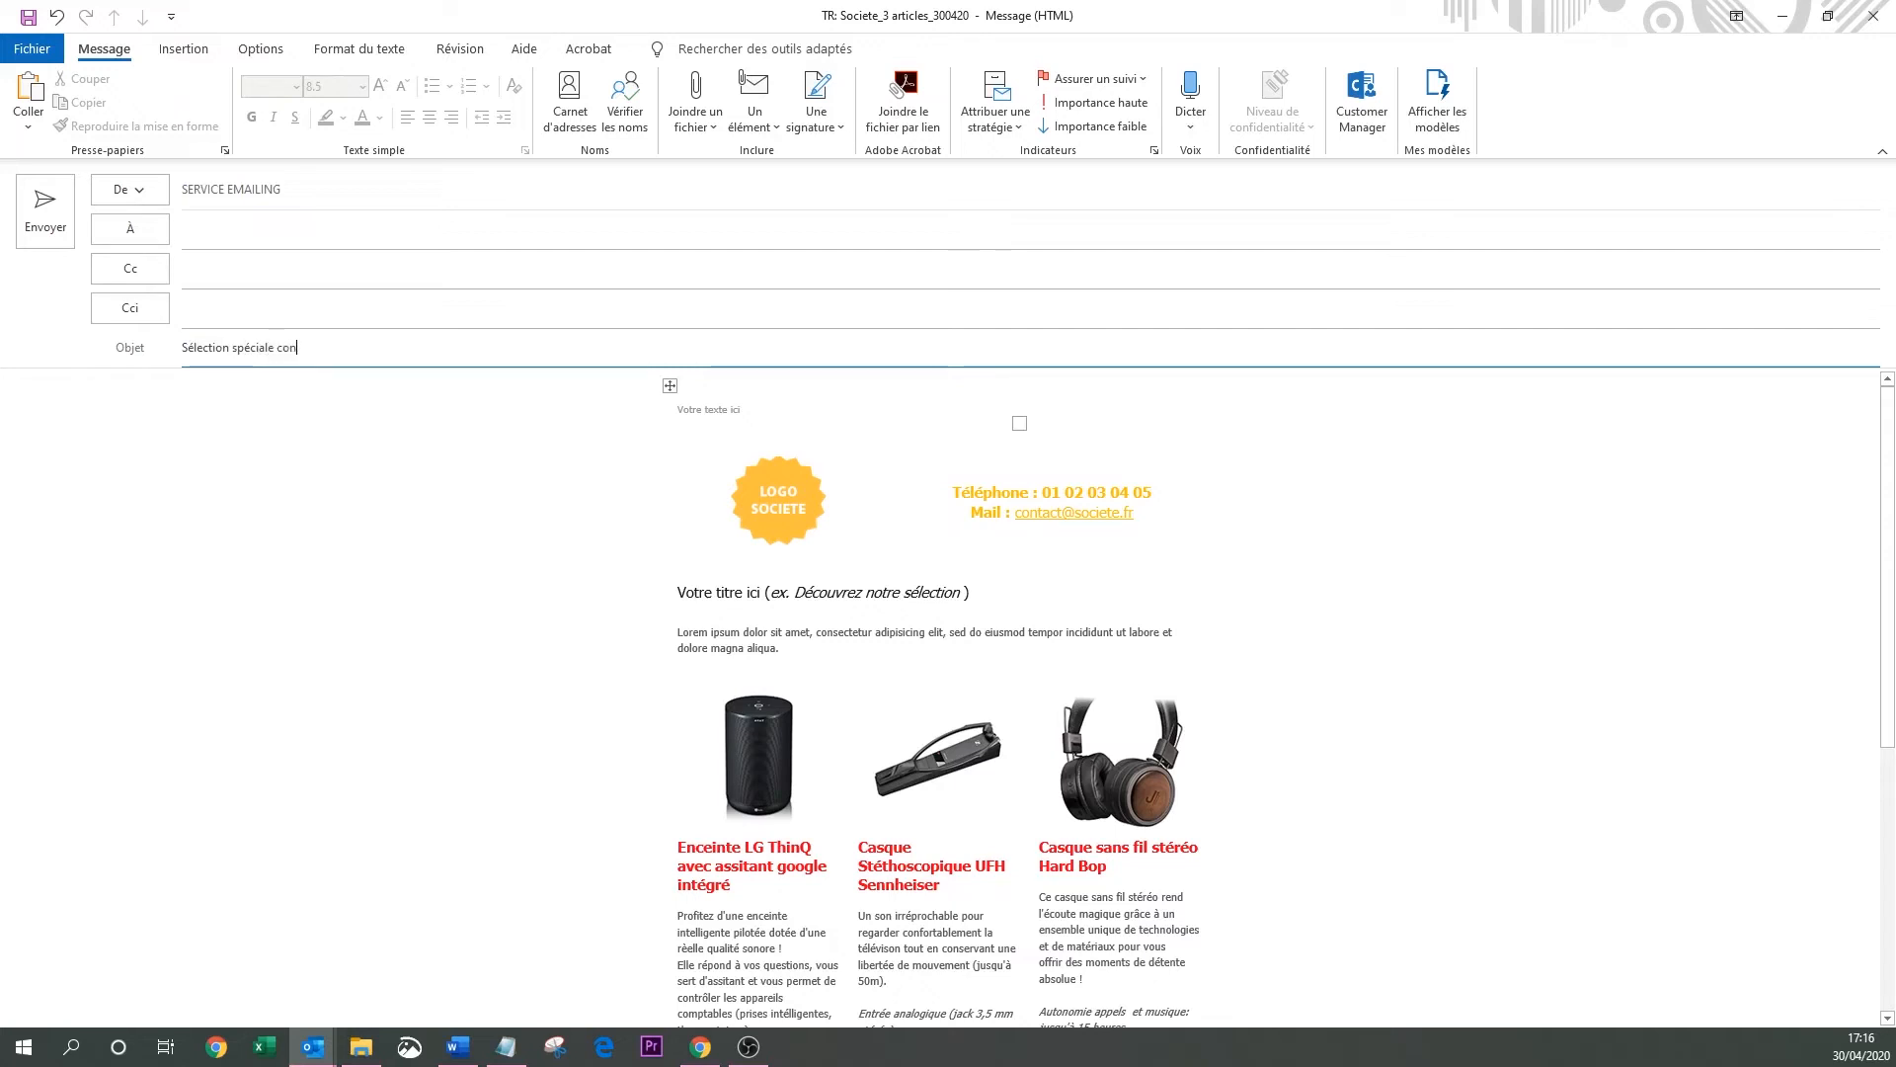
{"action": "type", "text": "finement"}
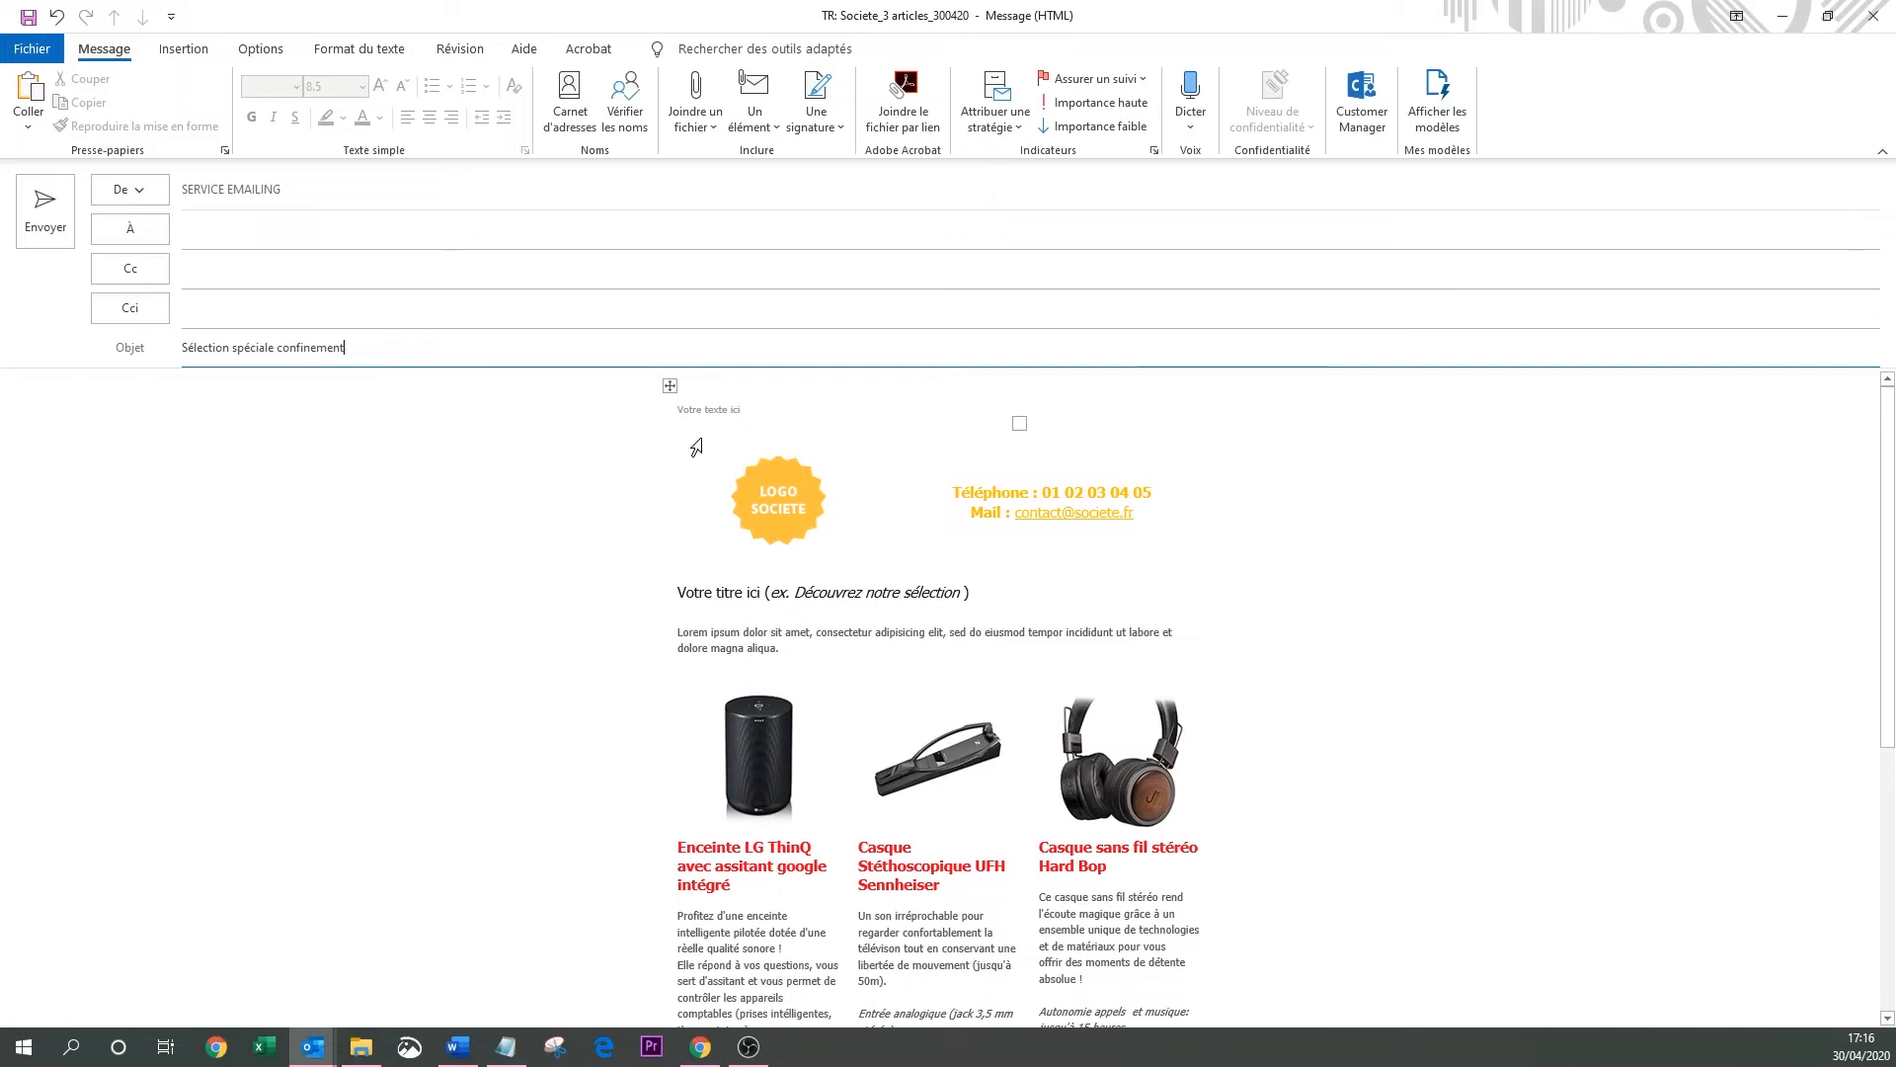
{"action": "left_click", "coordinate": [732, 410]}
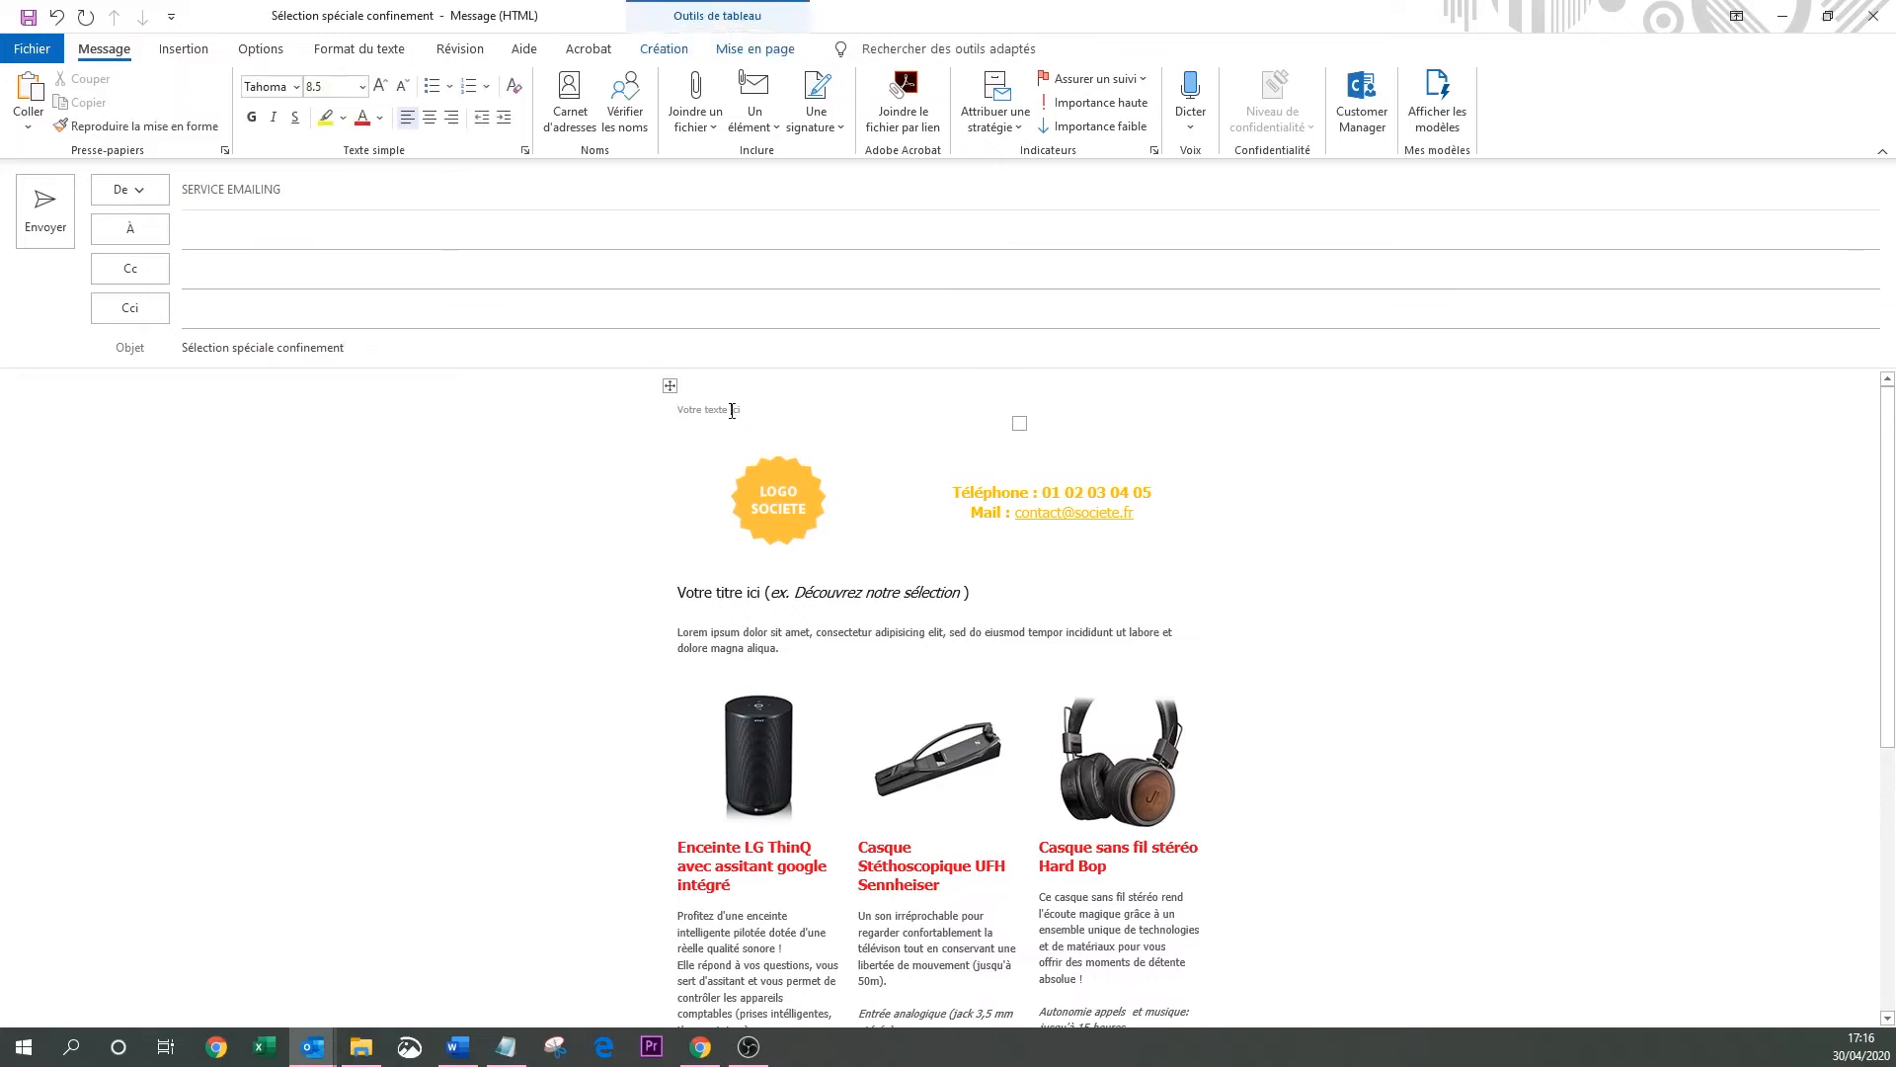
Replace the 'Votre texte ici' placeholder with 'occupez vos journées en musique !'.
{"action": "left_click_drag", "start_coordinate": [745, 405], "coordinate": [692, 414]}
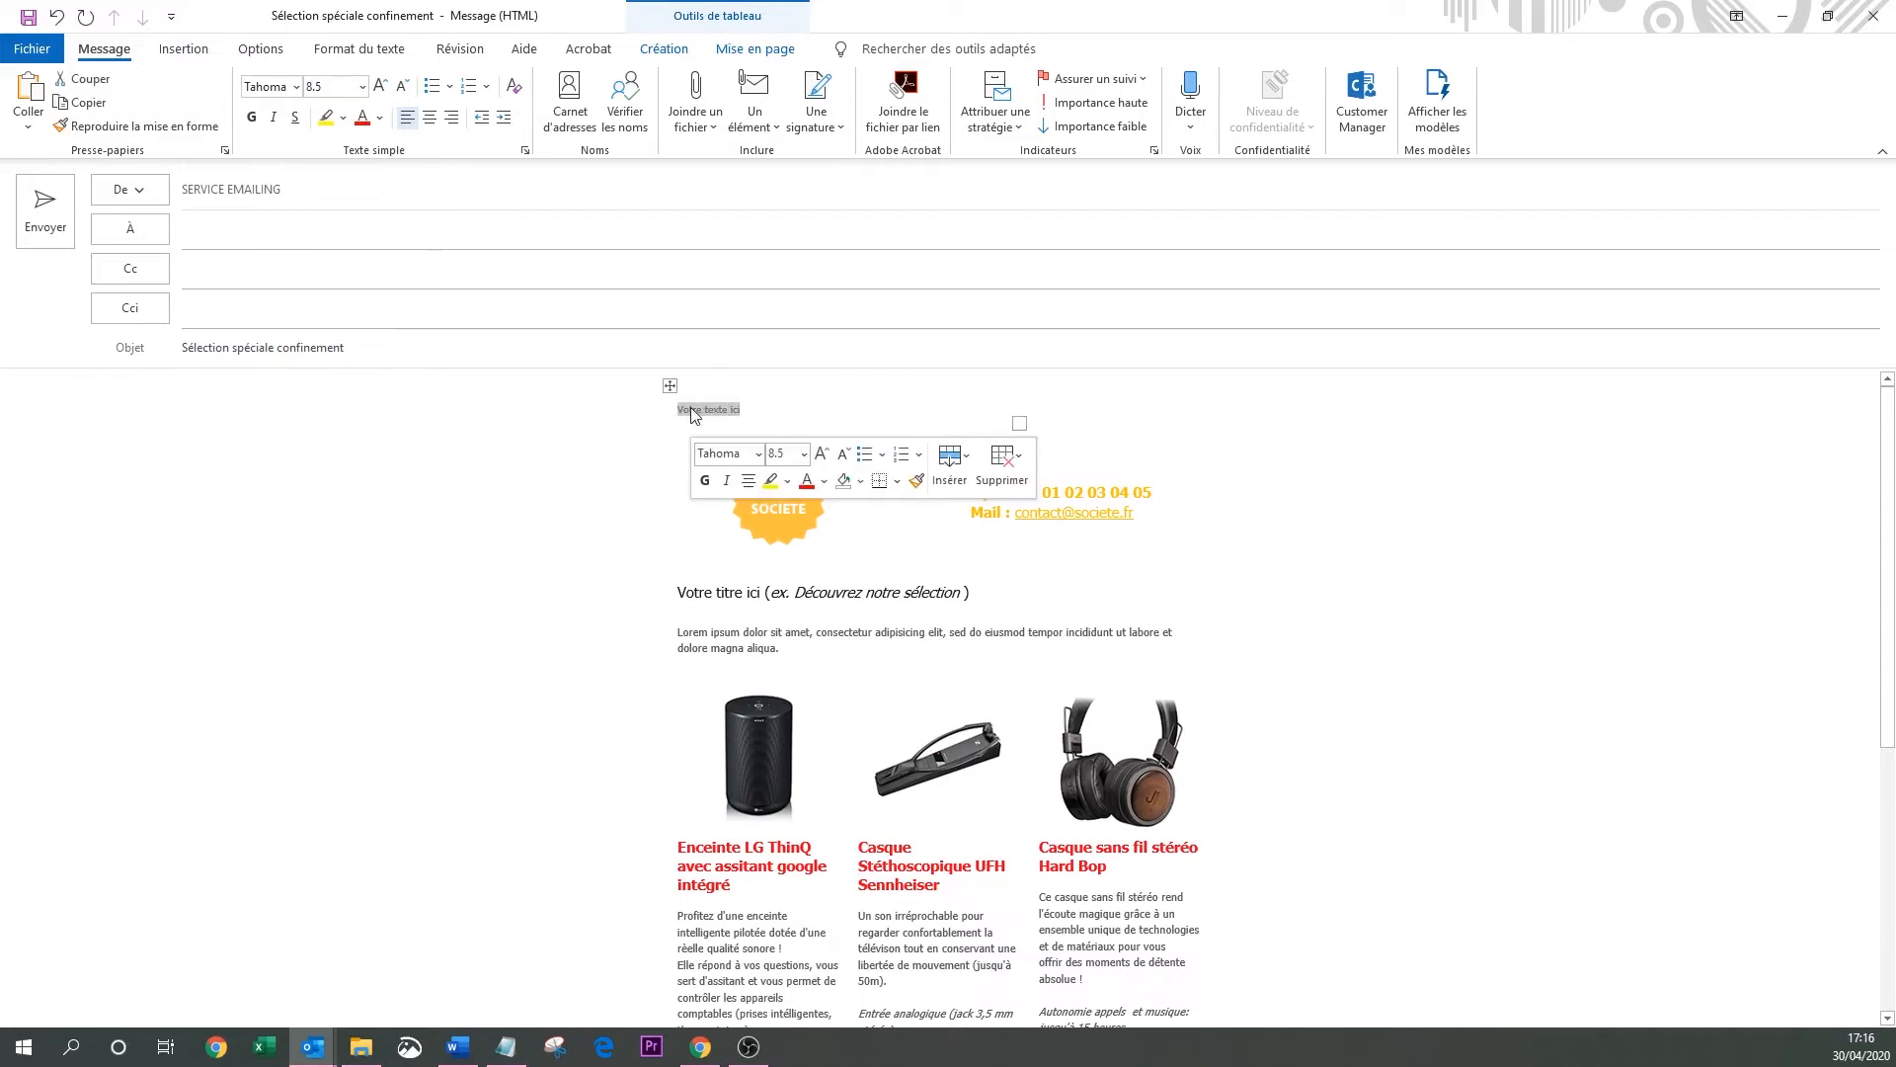
{"action": "type", "text": "occupez vo"}
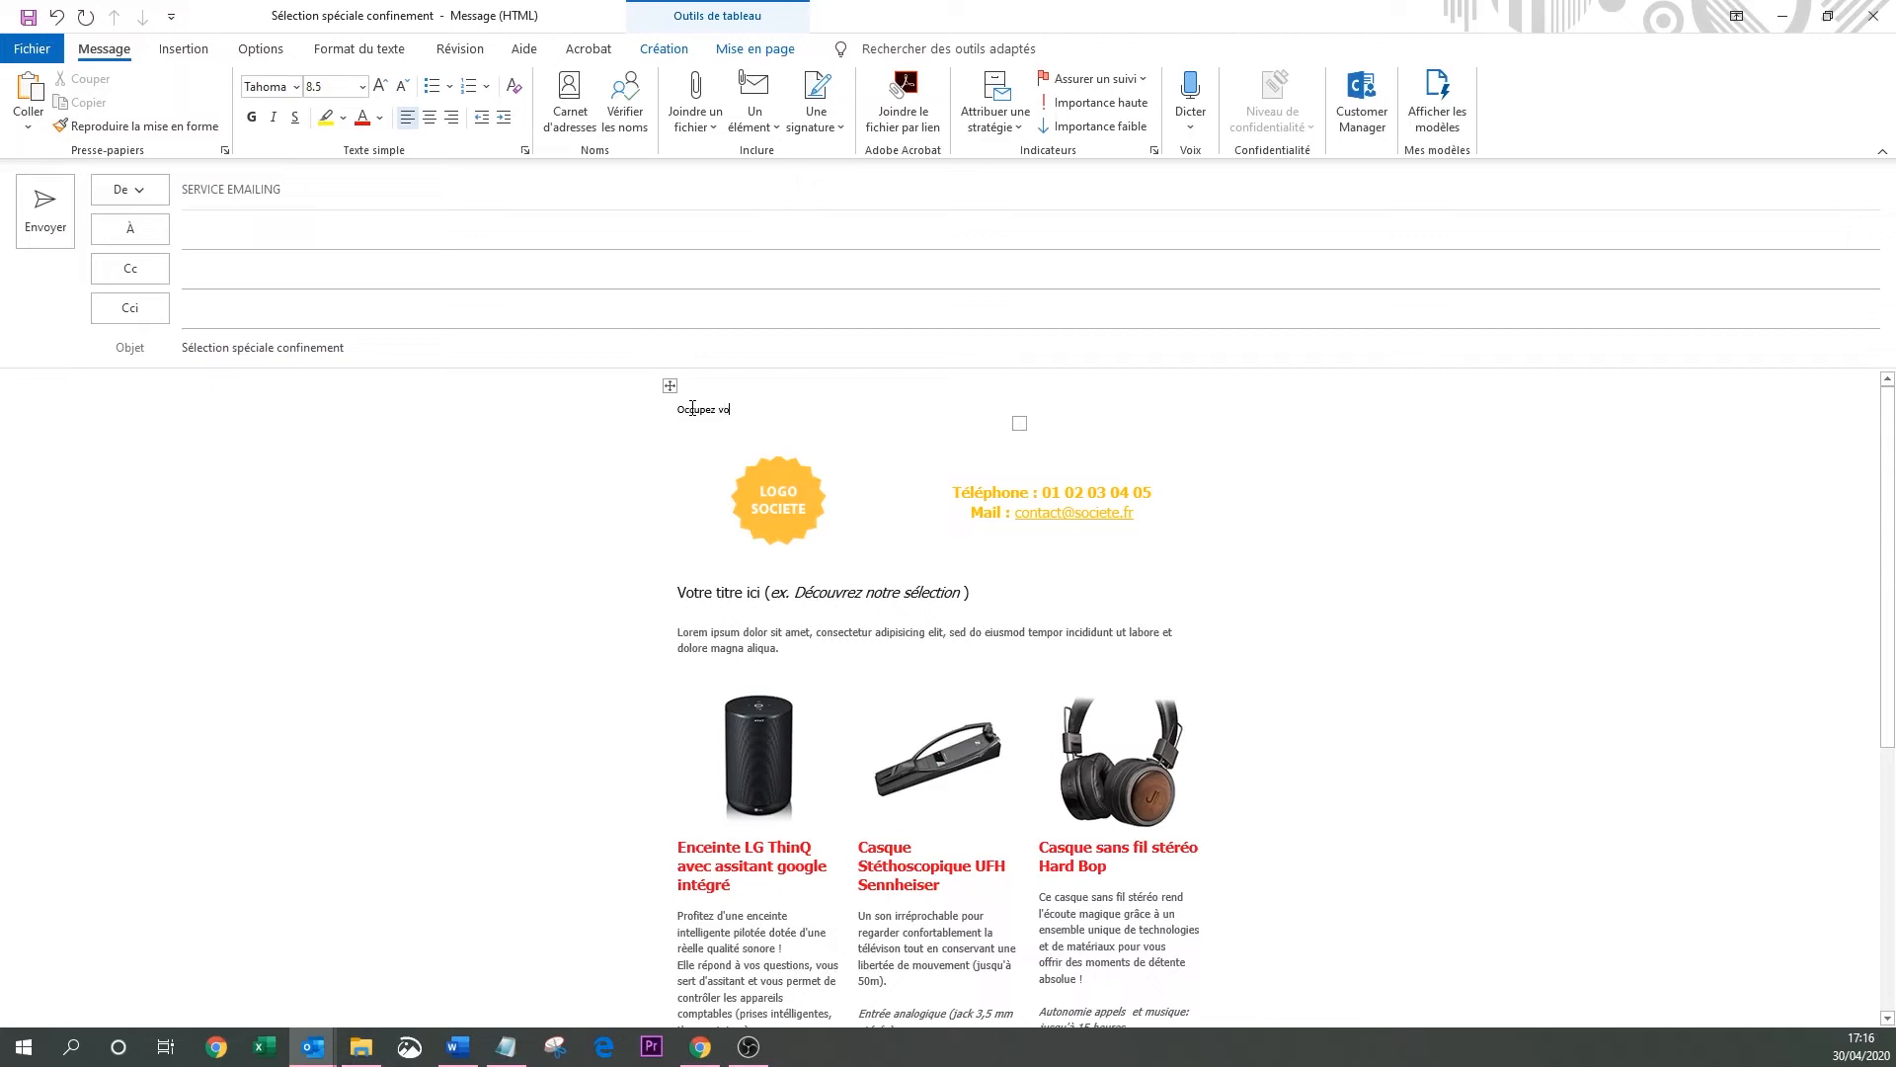
{"action": "type", "text": "s journées en musique !"}
{"action": "scroll", "coordinate": [856, 562], "scroll_direction": "down", "scroll_amount": 2}
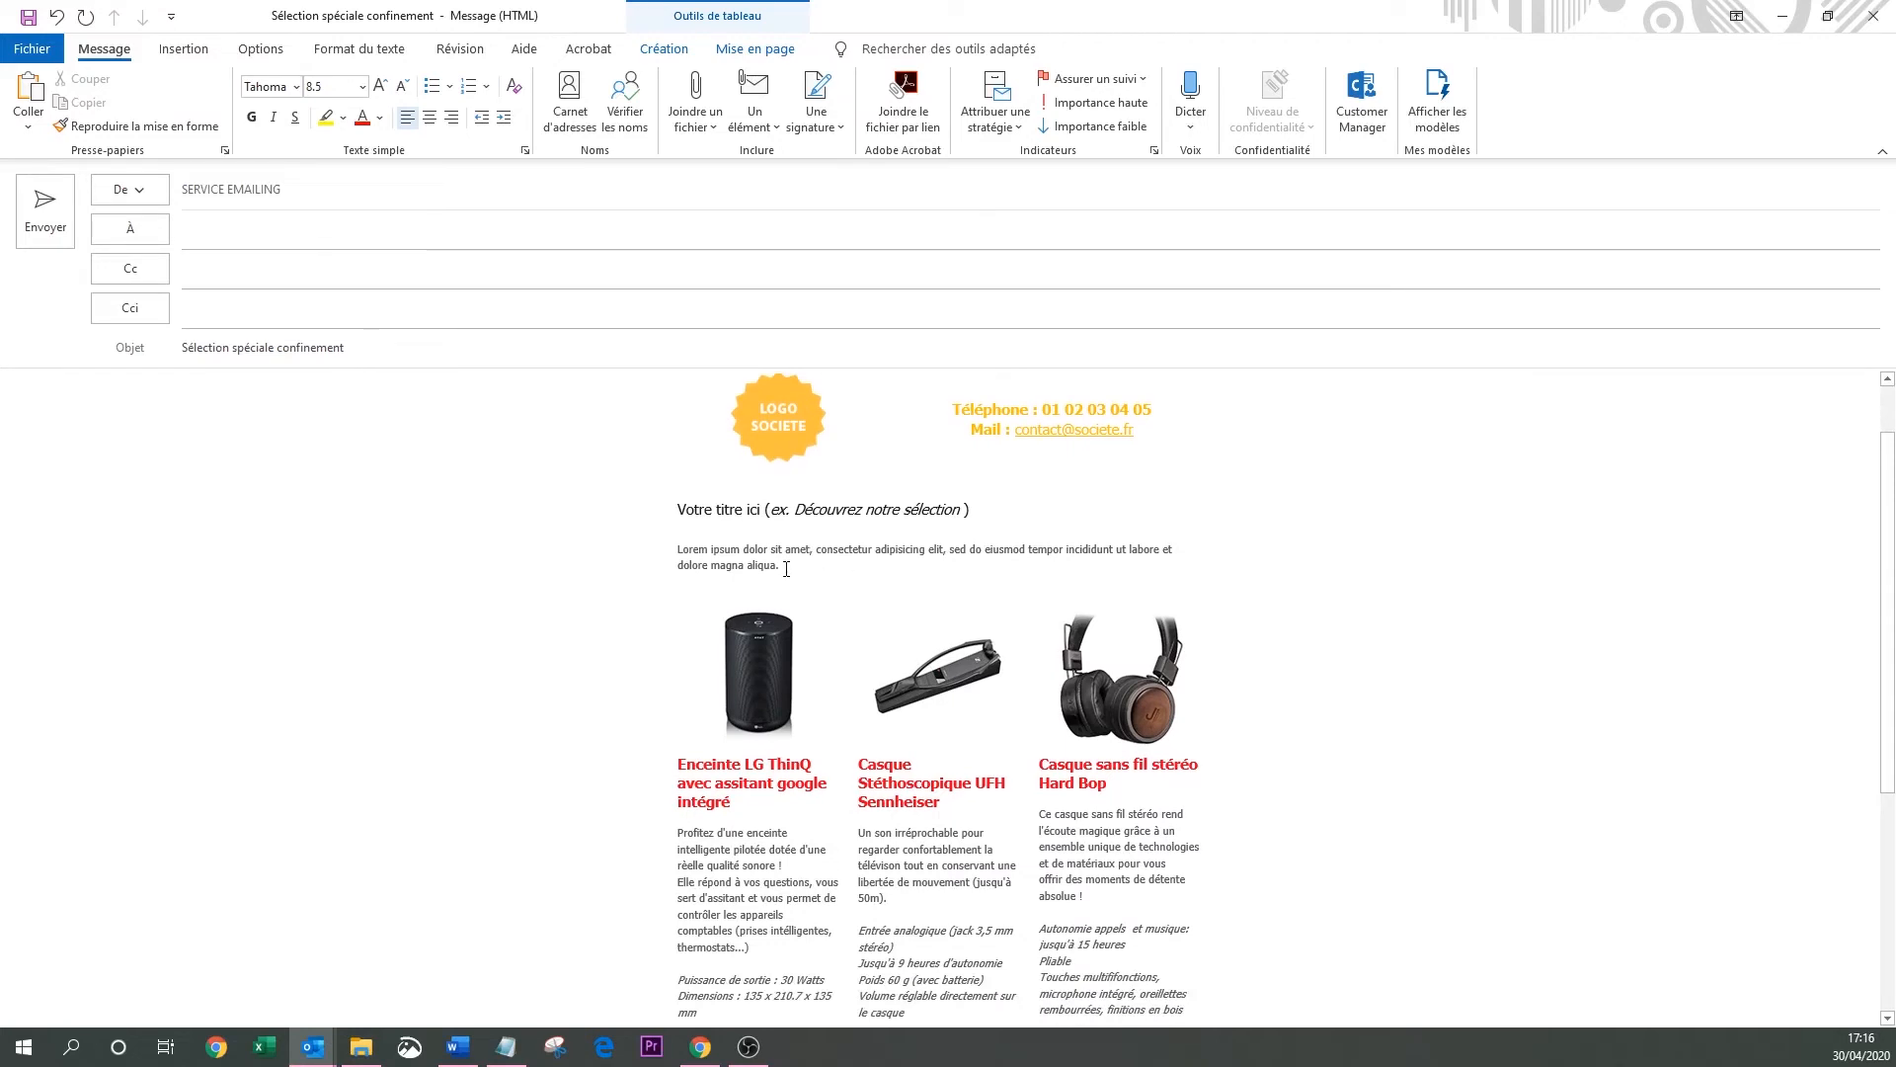
{"action": "left_click_drag", "start_coordinate": [787, 569], "coordinate": [673, 511]}
Undo the row deletion and remove '(ex. Découvrez notre sélection )' from the title line.
{"action": "key", "text": "BackSpace"}
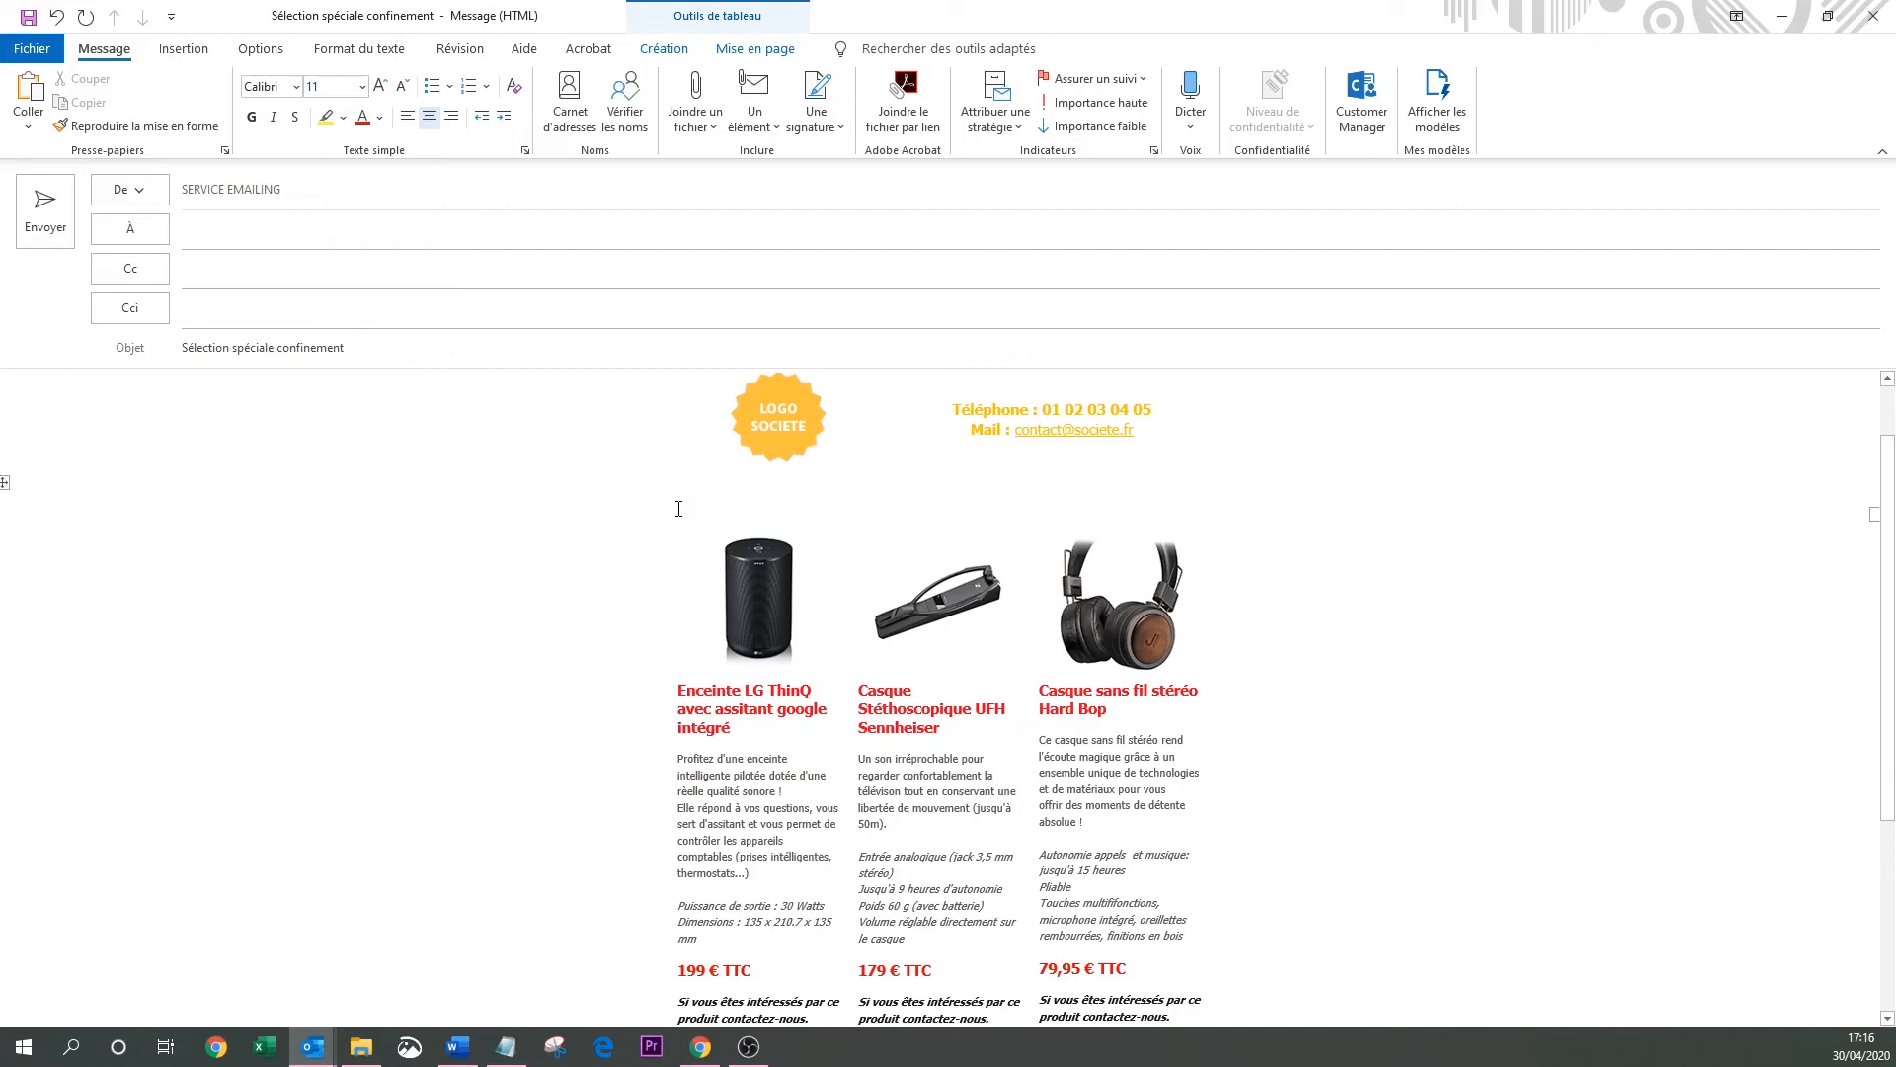
{"action": "key", "text": "ctrl+z"}
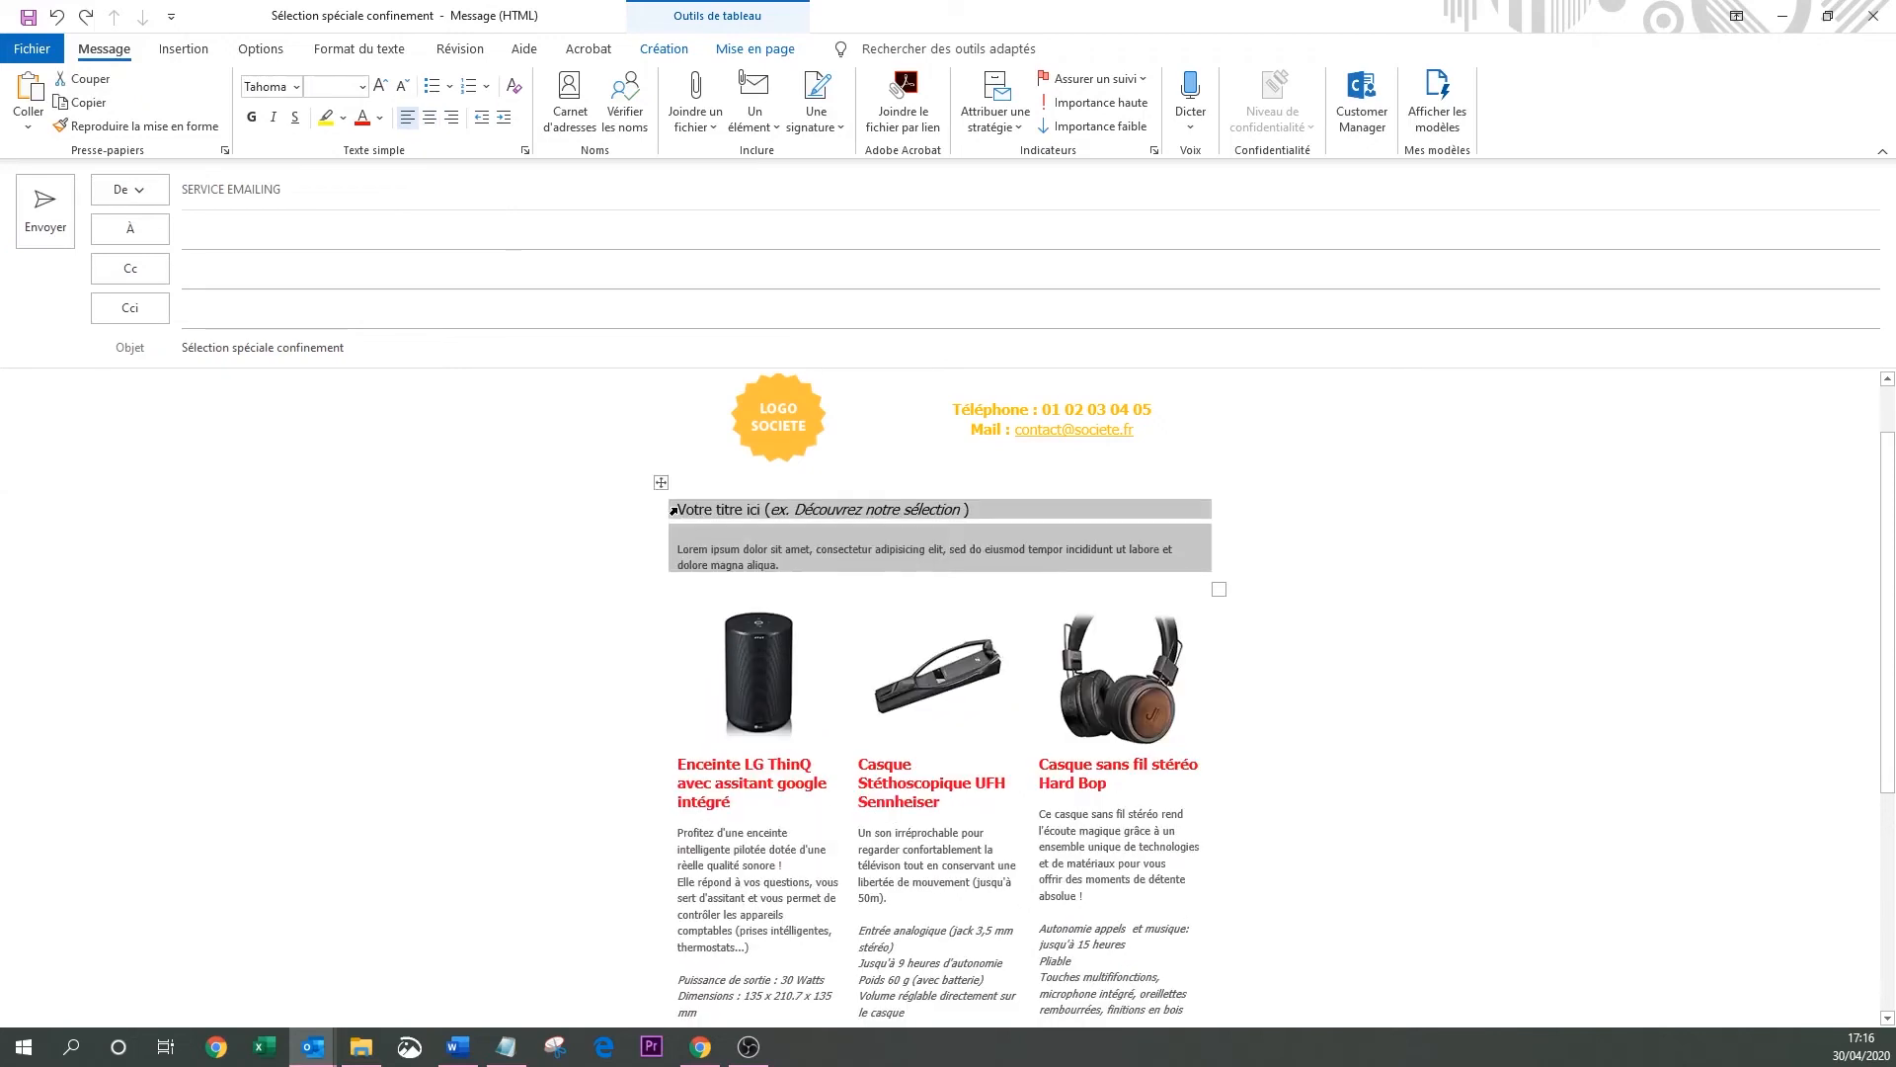
{"action": "left_click", "coordinate": [873, 559]}
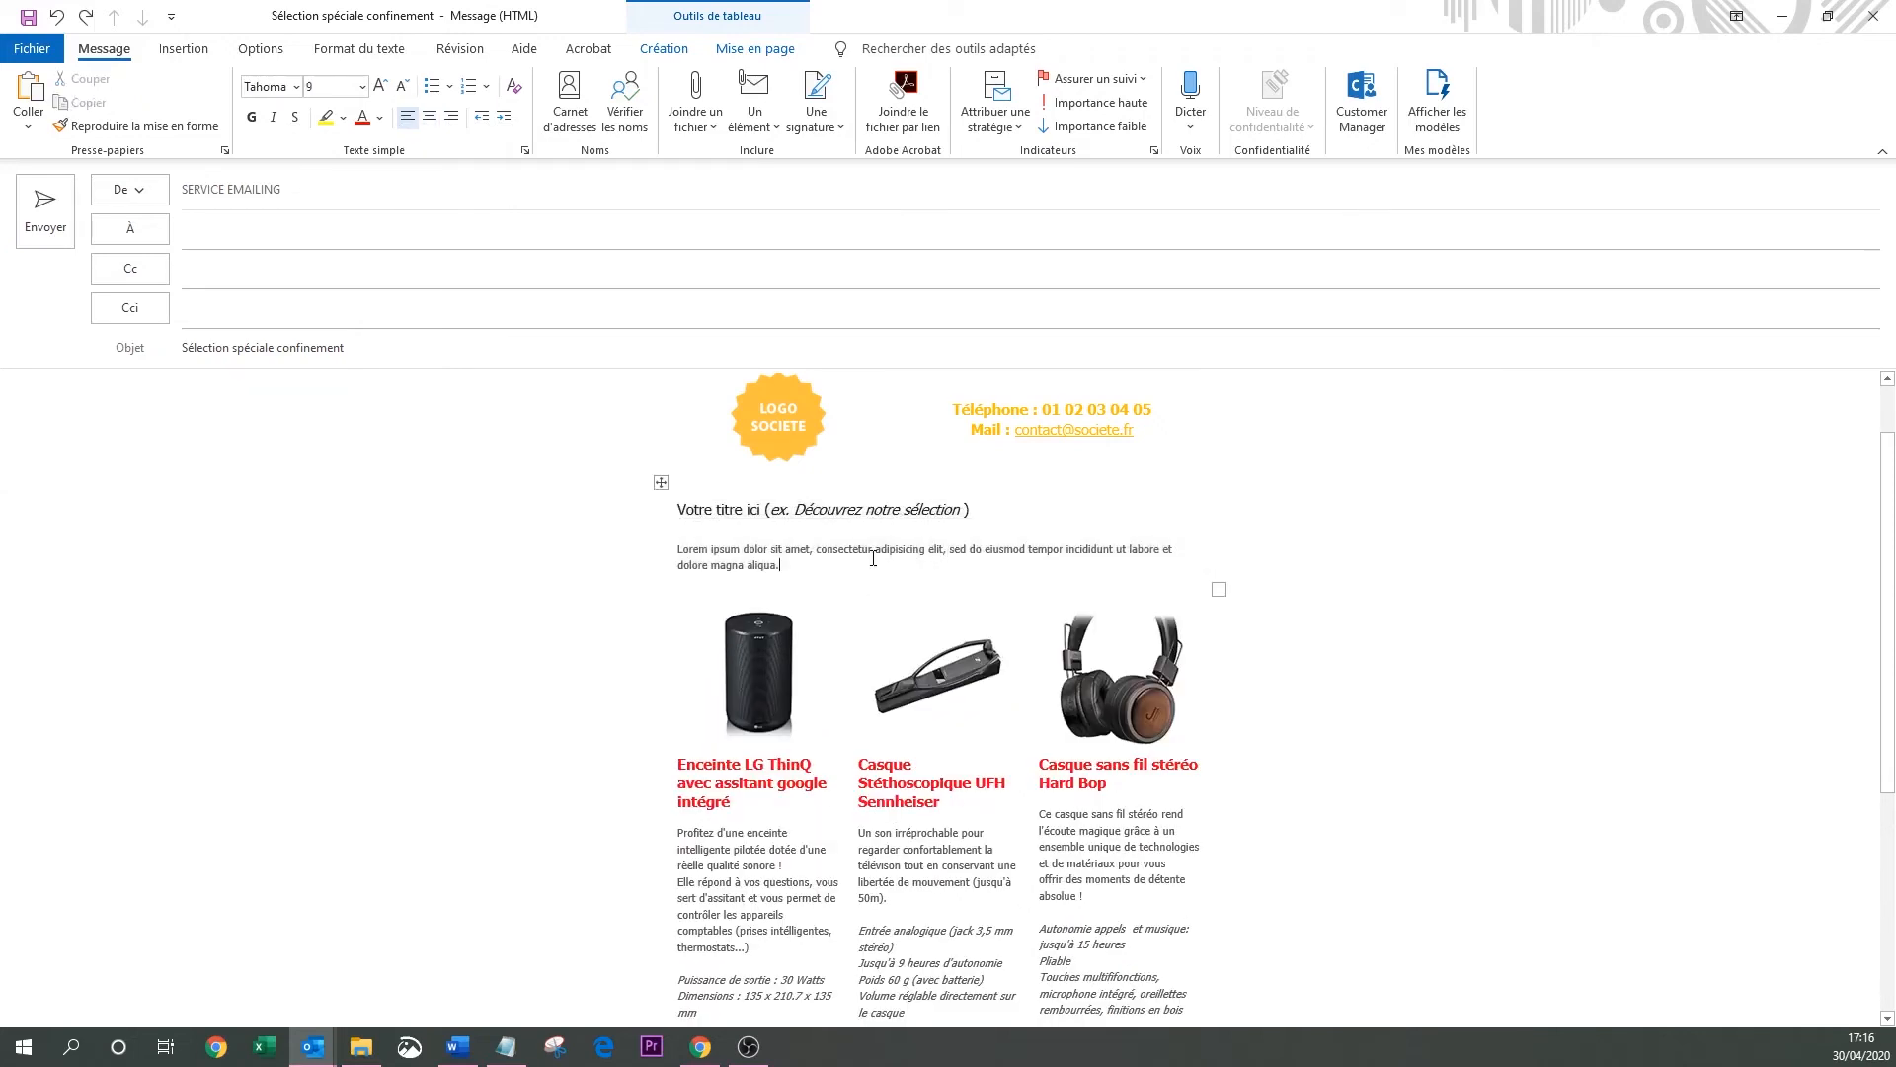
{"action": "left_click_drag", "start_coordinate": [969, 511], "coordinate": [775, 502]}
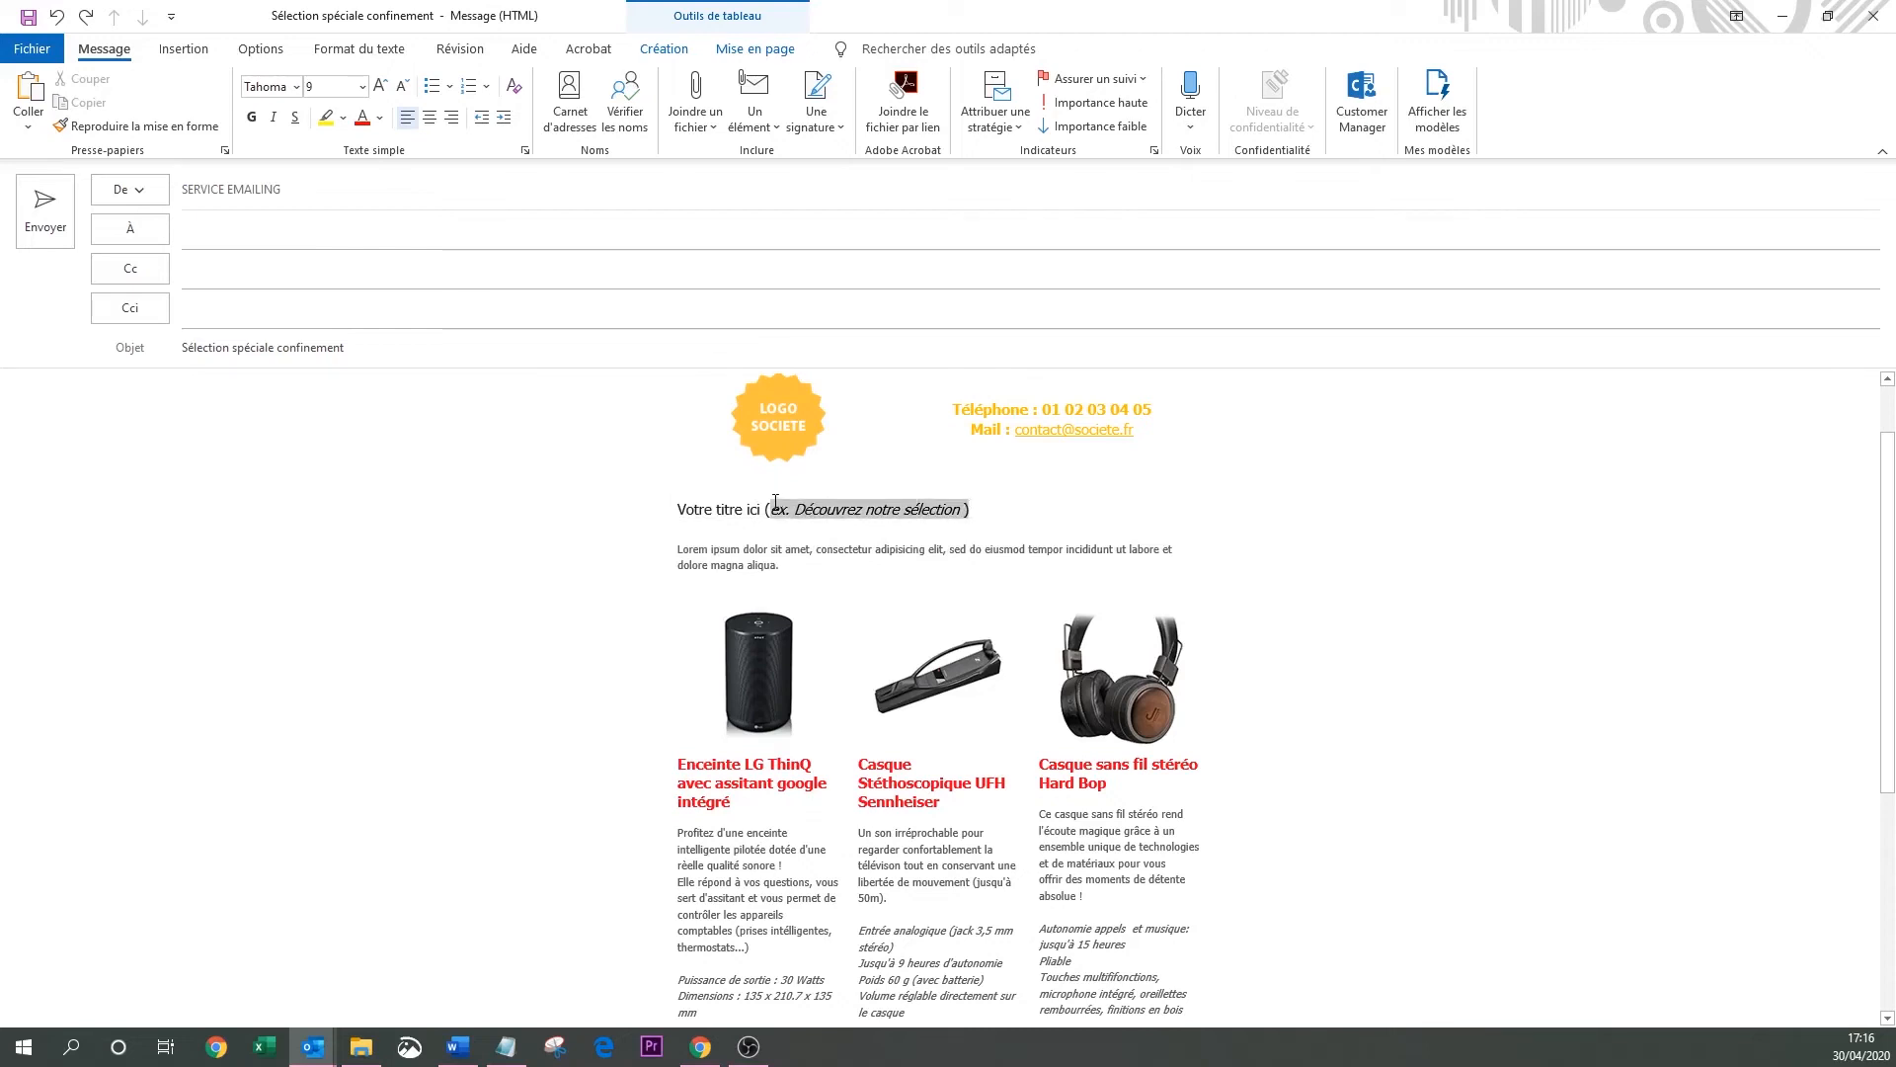
{"action": "key", "text": "BackSpace"}
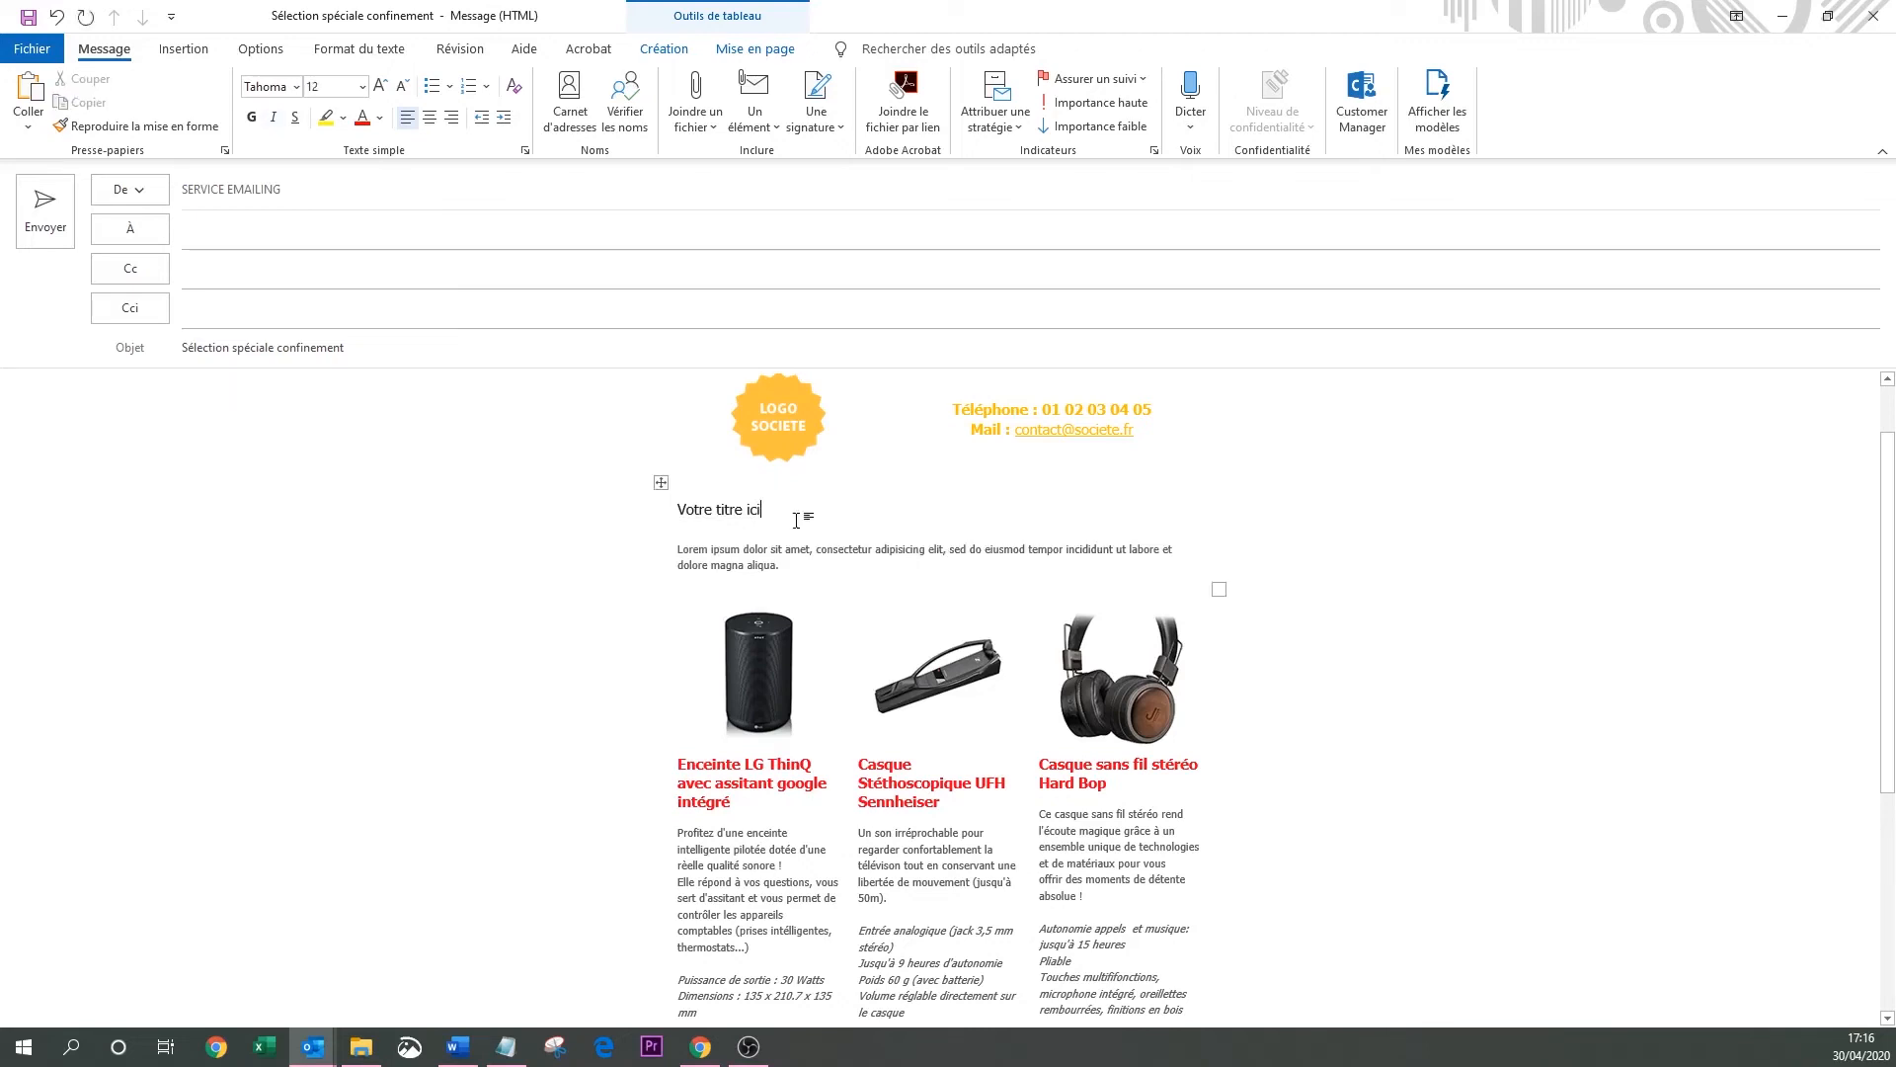
Replace 'Votre titre ici' with the title 'Sélection audio'.
{"action": "left_click_drag", "start_coordinate": [762, 510], "coordinate": [696, 515]}
{"action": "type", "text": "Sélection u"}
{"action": "key", "text": "BackSpace"}
{"action": "type", "text": "audio"}
{"action": "key", "text": "alt+Tab"}
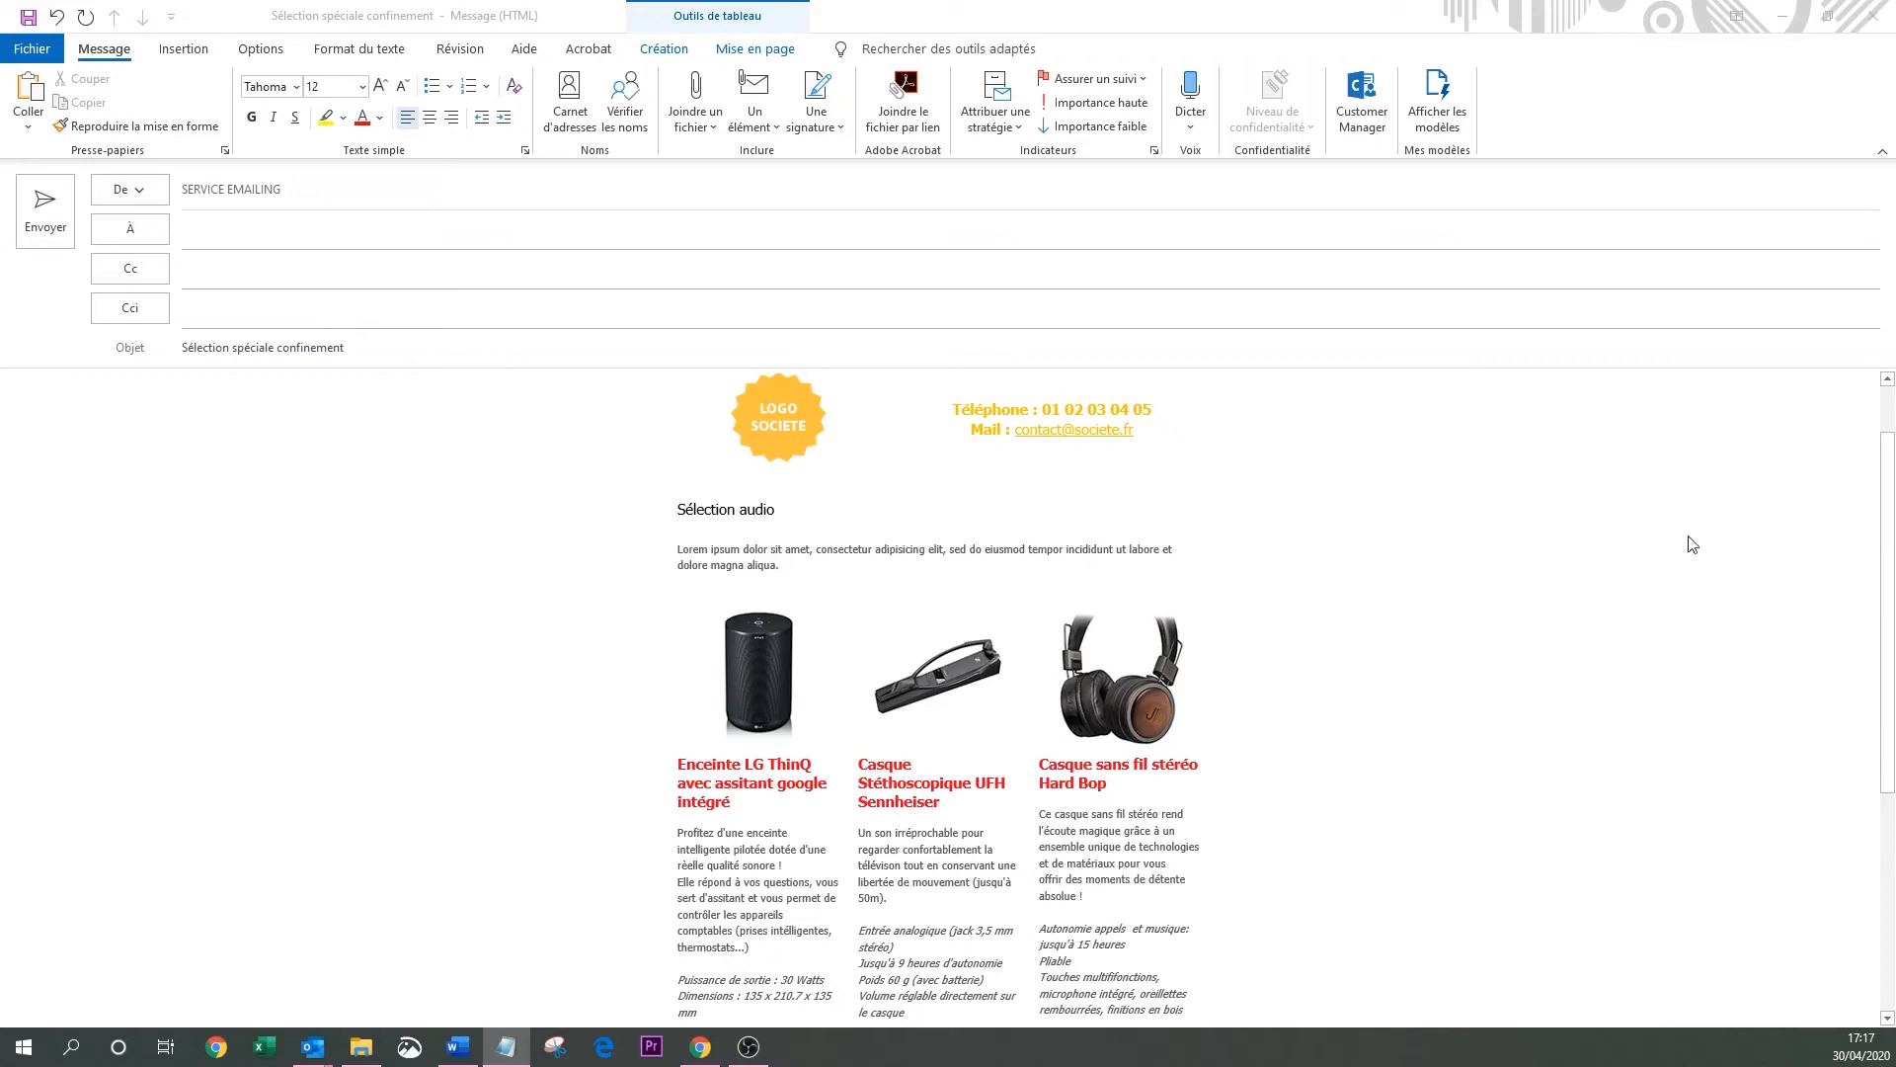
Paste the reopening announcement as plain text over the Lorem ipsum paragraph.
{"action": "left_click", "coordinate": [869, 567]}
{"action": "triple_click", "coordinate": [710, 566]}
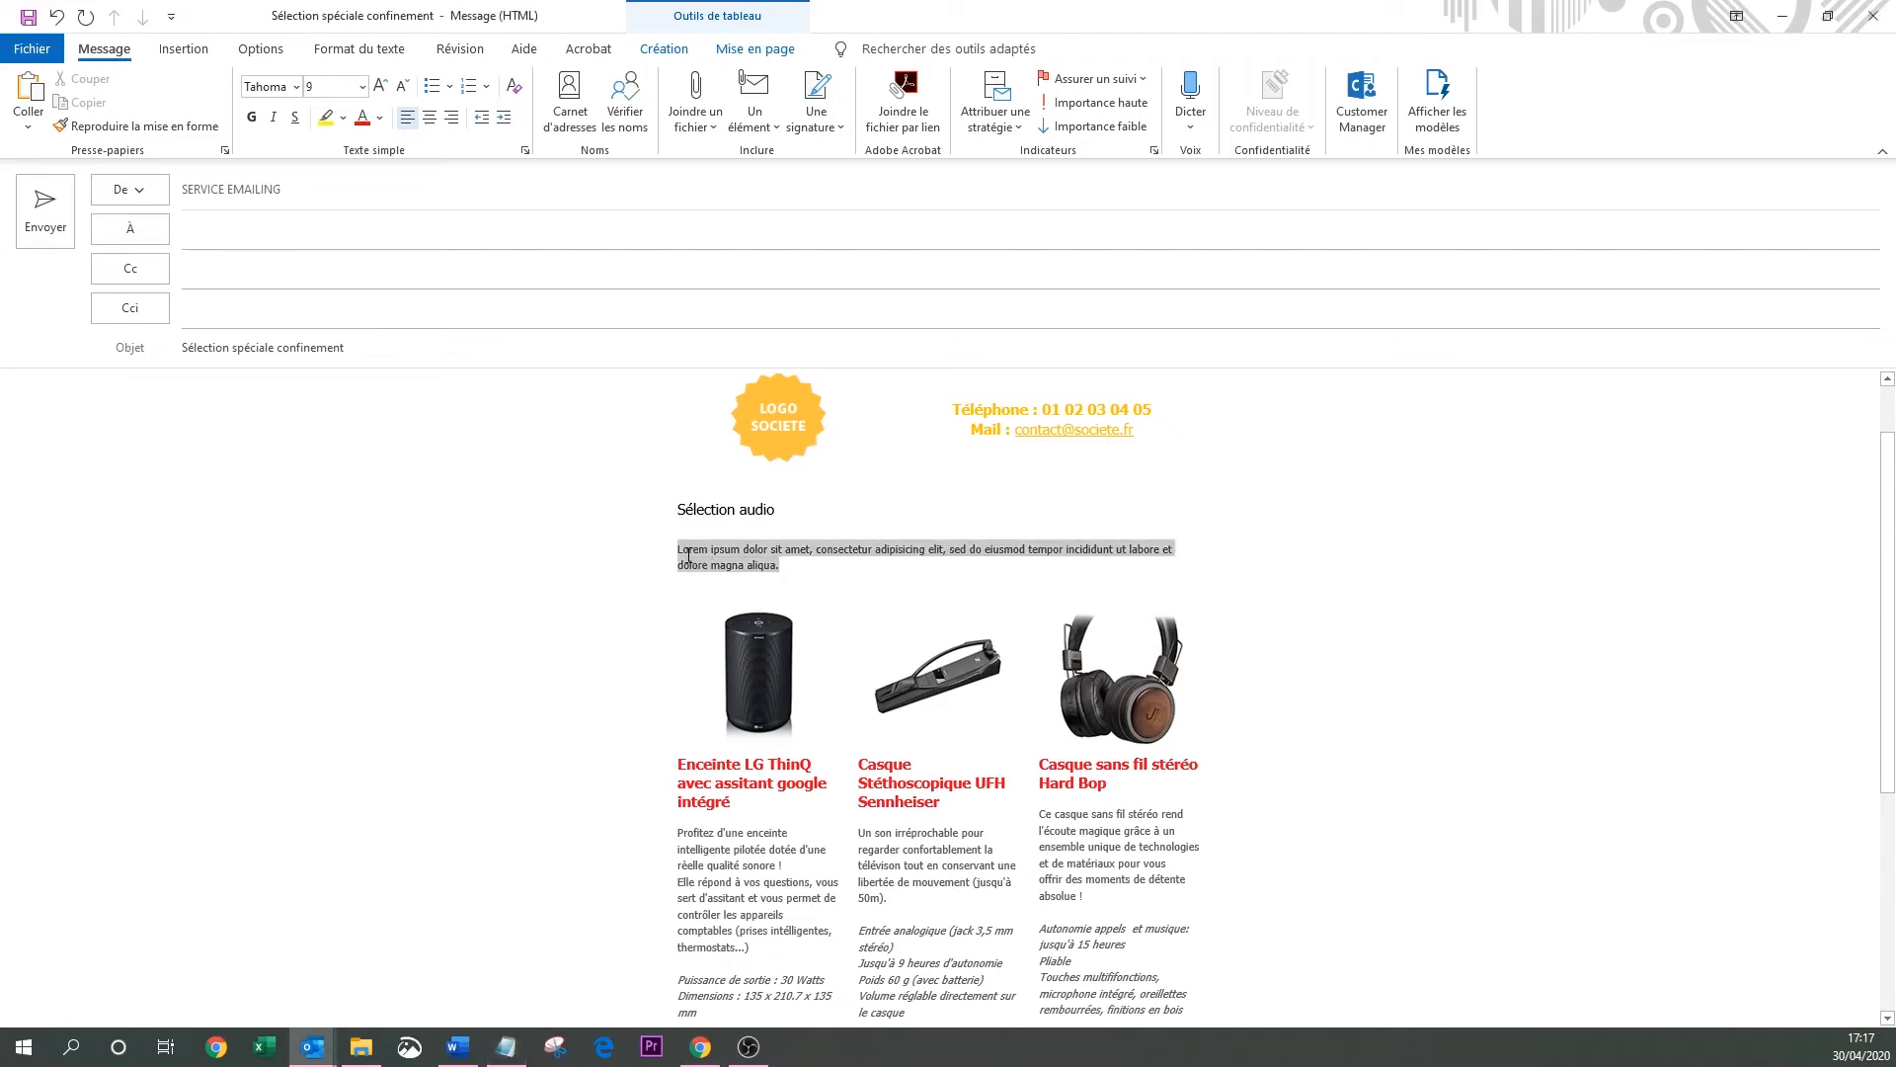
{"action": "right_click", "coordinate": [696, 555]}
{"action": "left_click", "coordinate": [740, 657]}
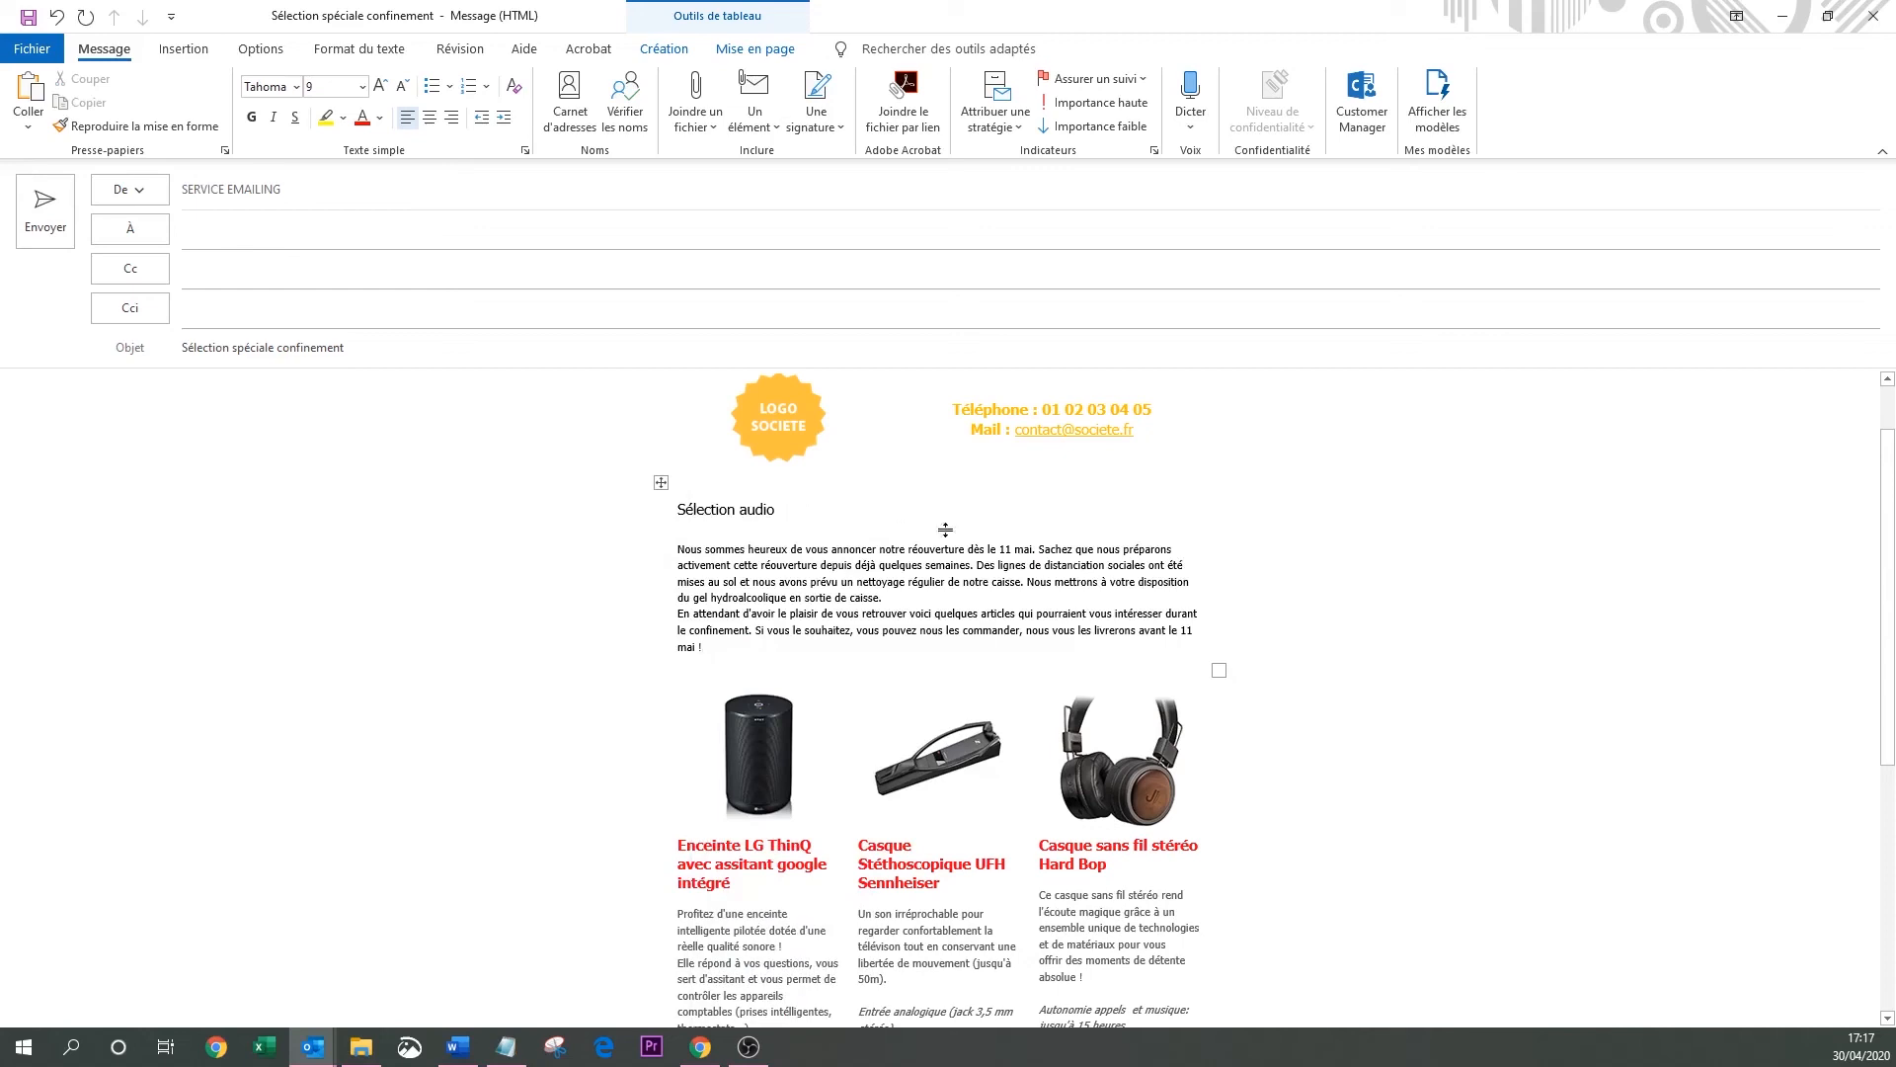
Bold the 11 mai reopening phrase and the closing delivery sentence.
{"action": "left_click_drag", "start_coordinate": [1032, 549], "coordinate": [806, 549]}
{"action": "left_click", "coordinate": [252, 117]}
{"action": "left_click_drag", "start_coordinate": [754, 632], "coordinate": [703, 647]}
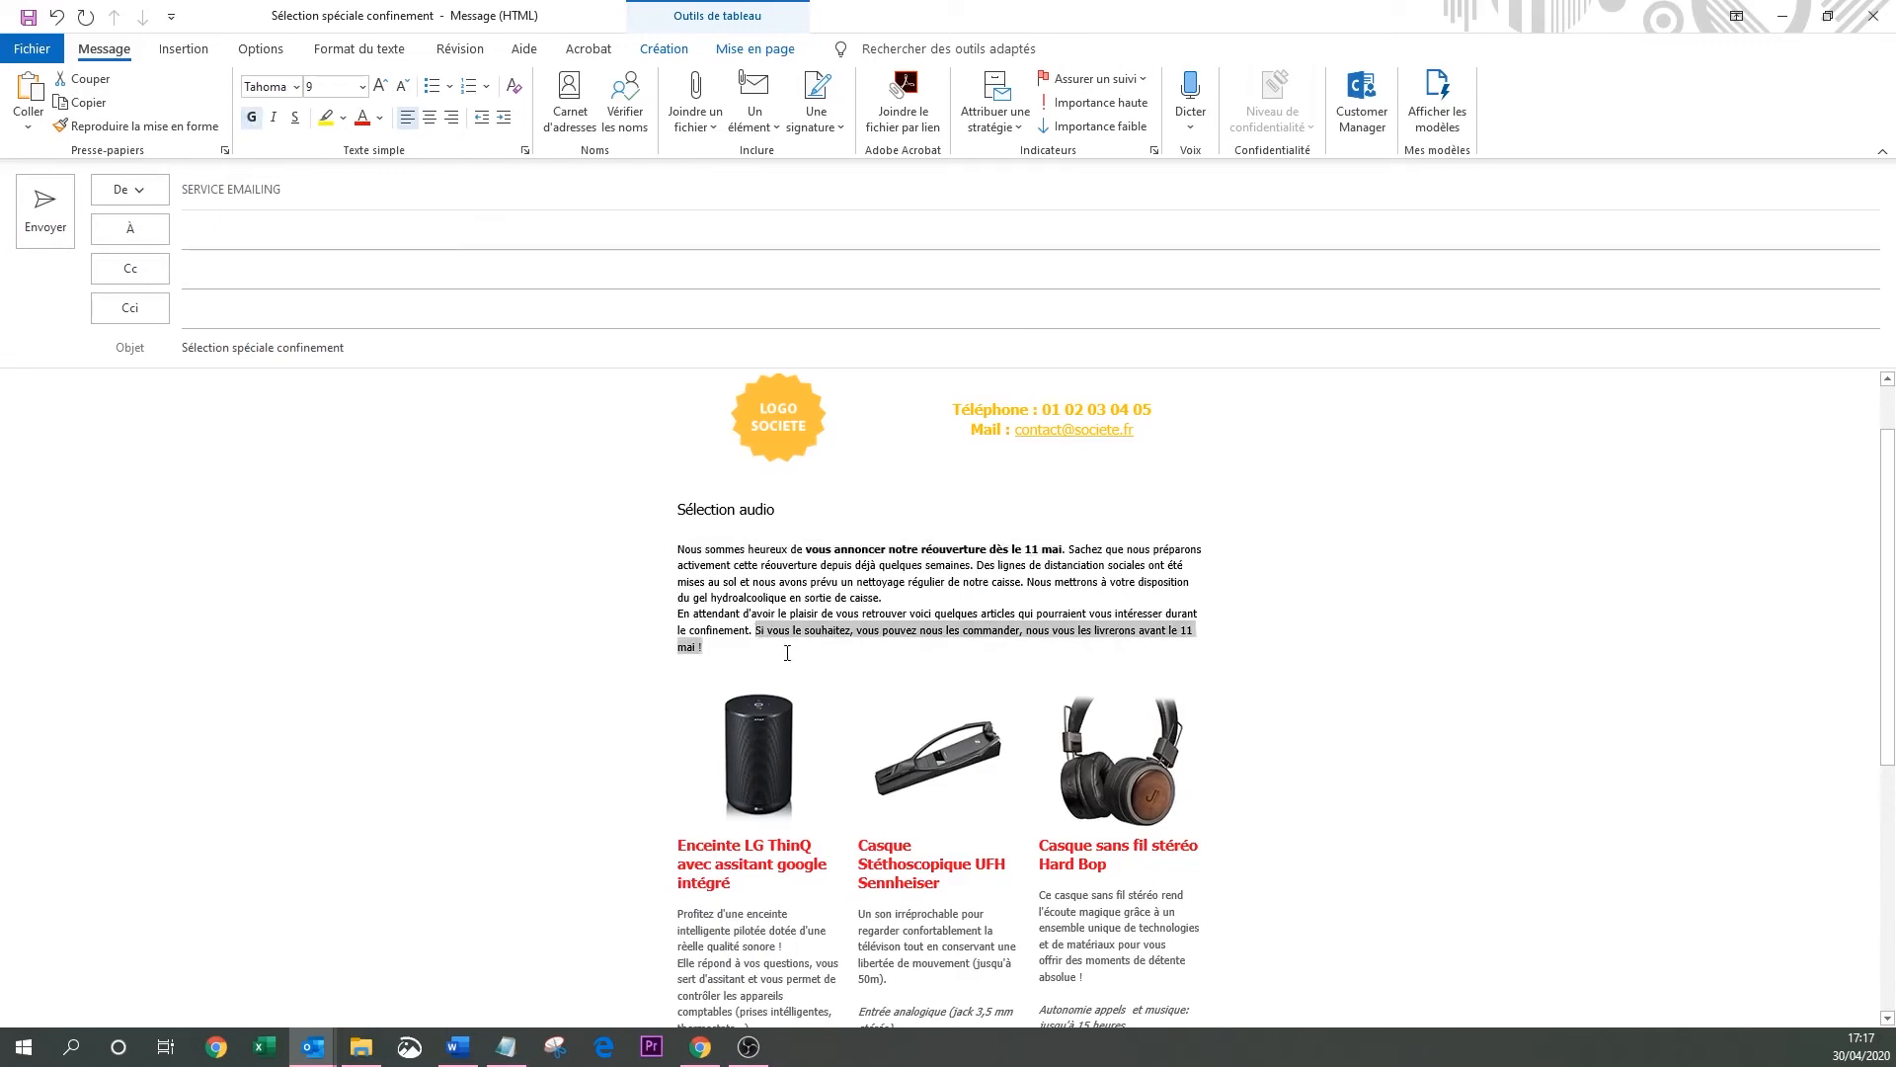
{"action": "left_click", "coordinate": [253, 118]}
{"action": "left_click", "coordinate": [850, 647]}
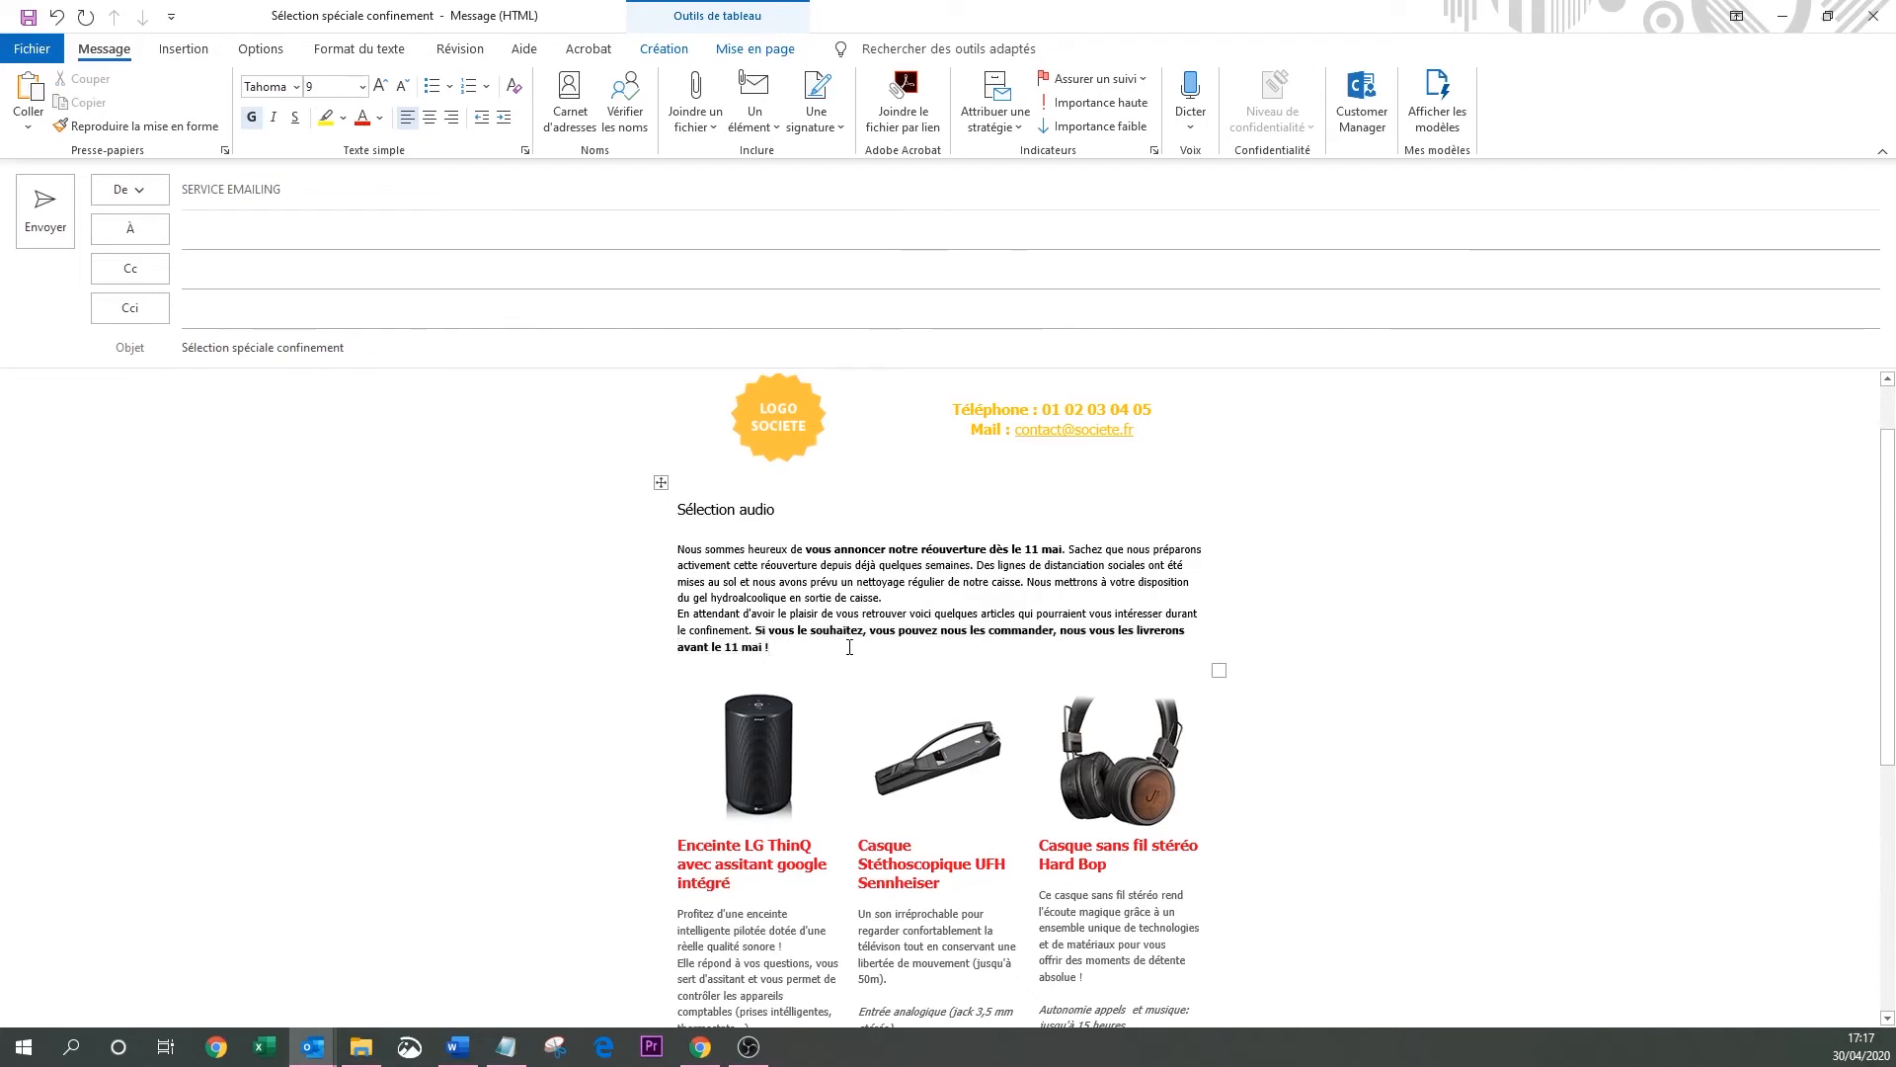
Change the LG speaker's price from 199 to 210.
{"action": "scroll", "coordinate": [1068, 587], "scroll_direction": "down", "scroll_amount": 5}
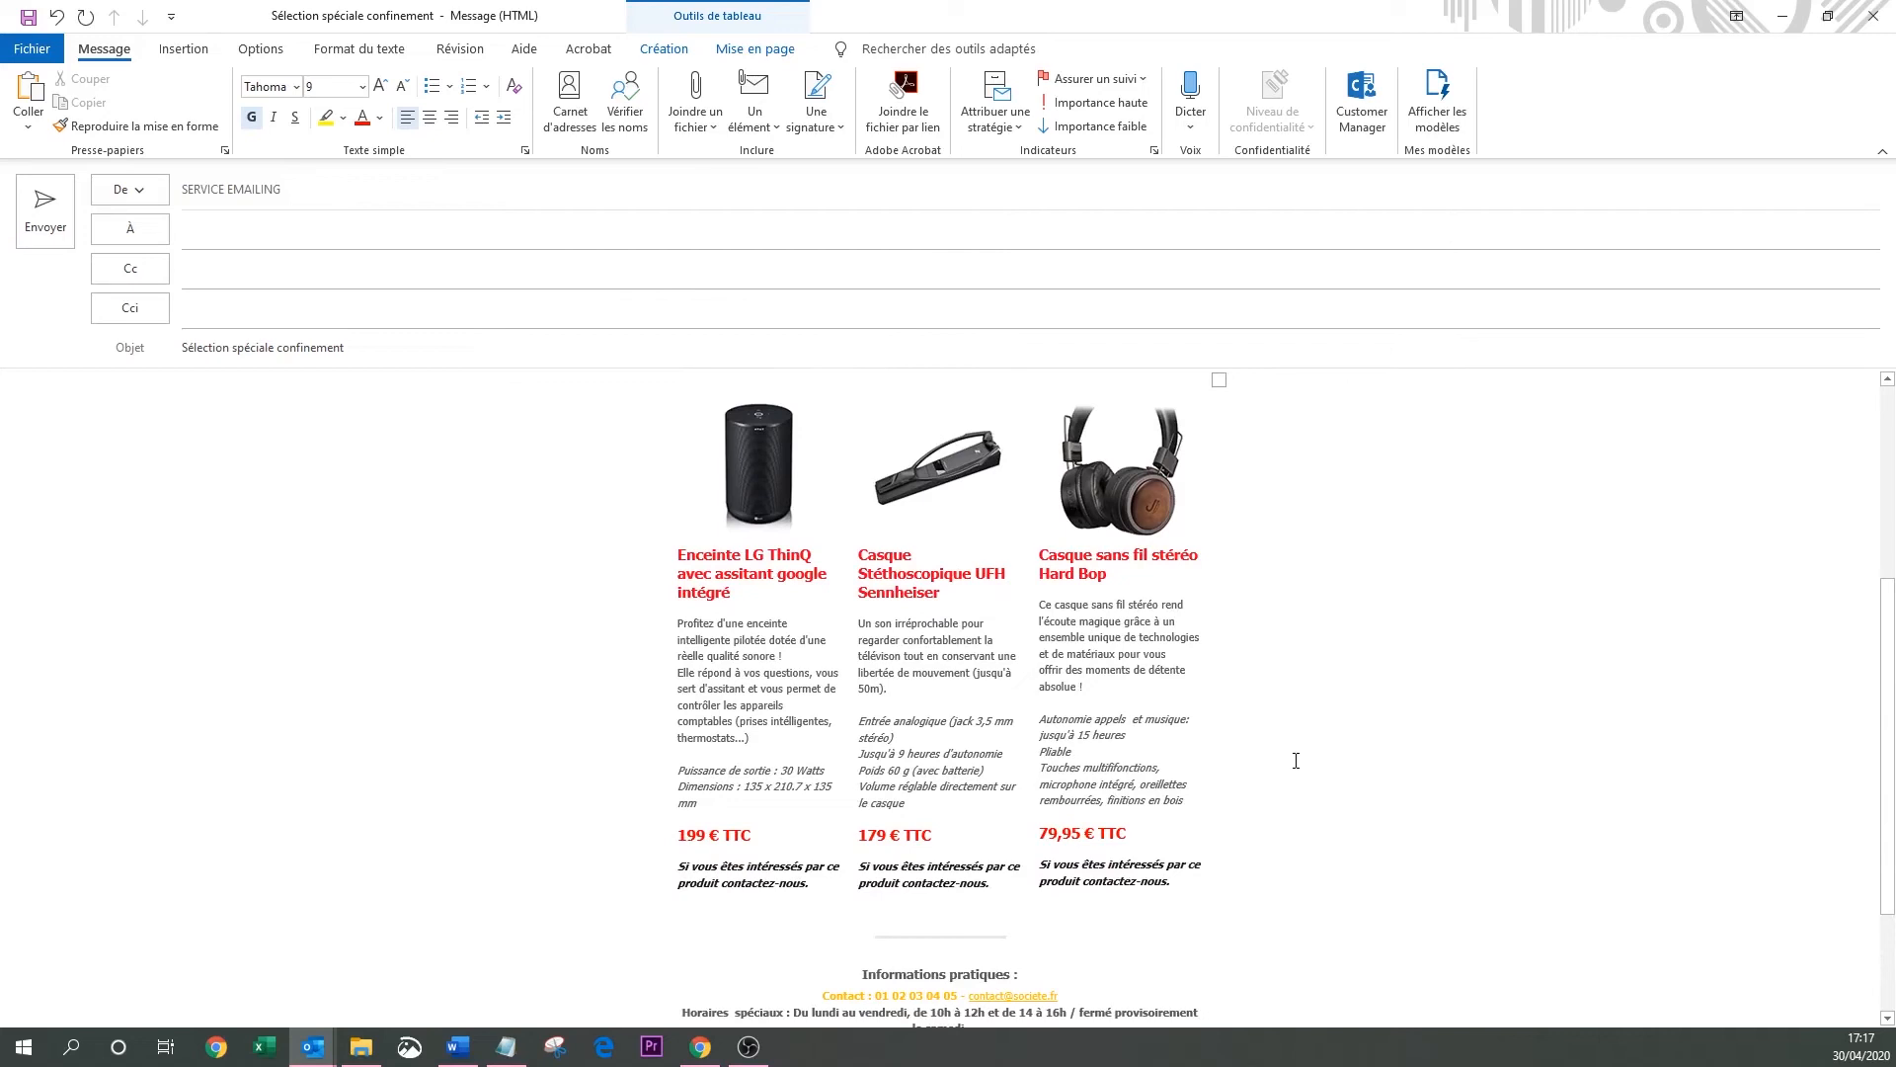
{"action": "scroll", "coordinate": [1296, 761], "scroll_direction": "down", "scroll_amount": 1}
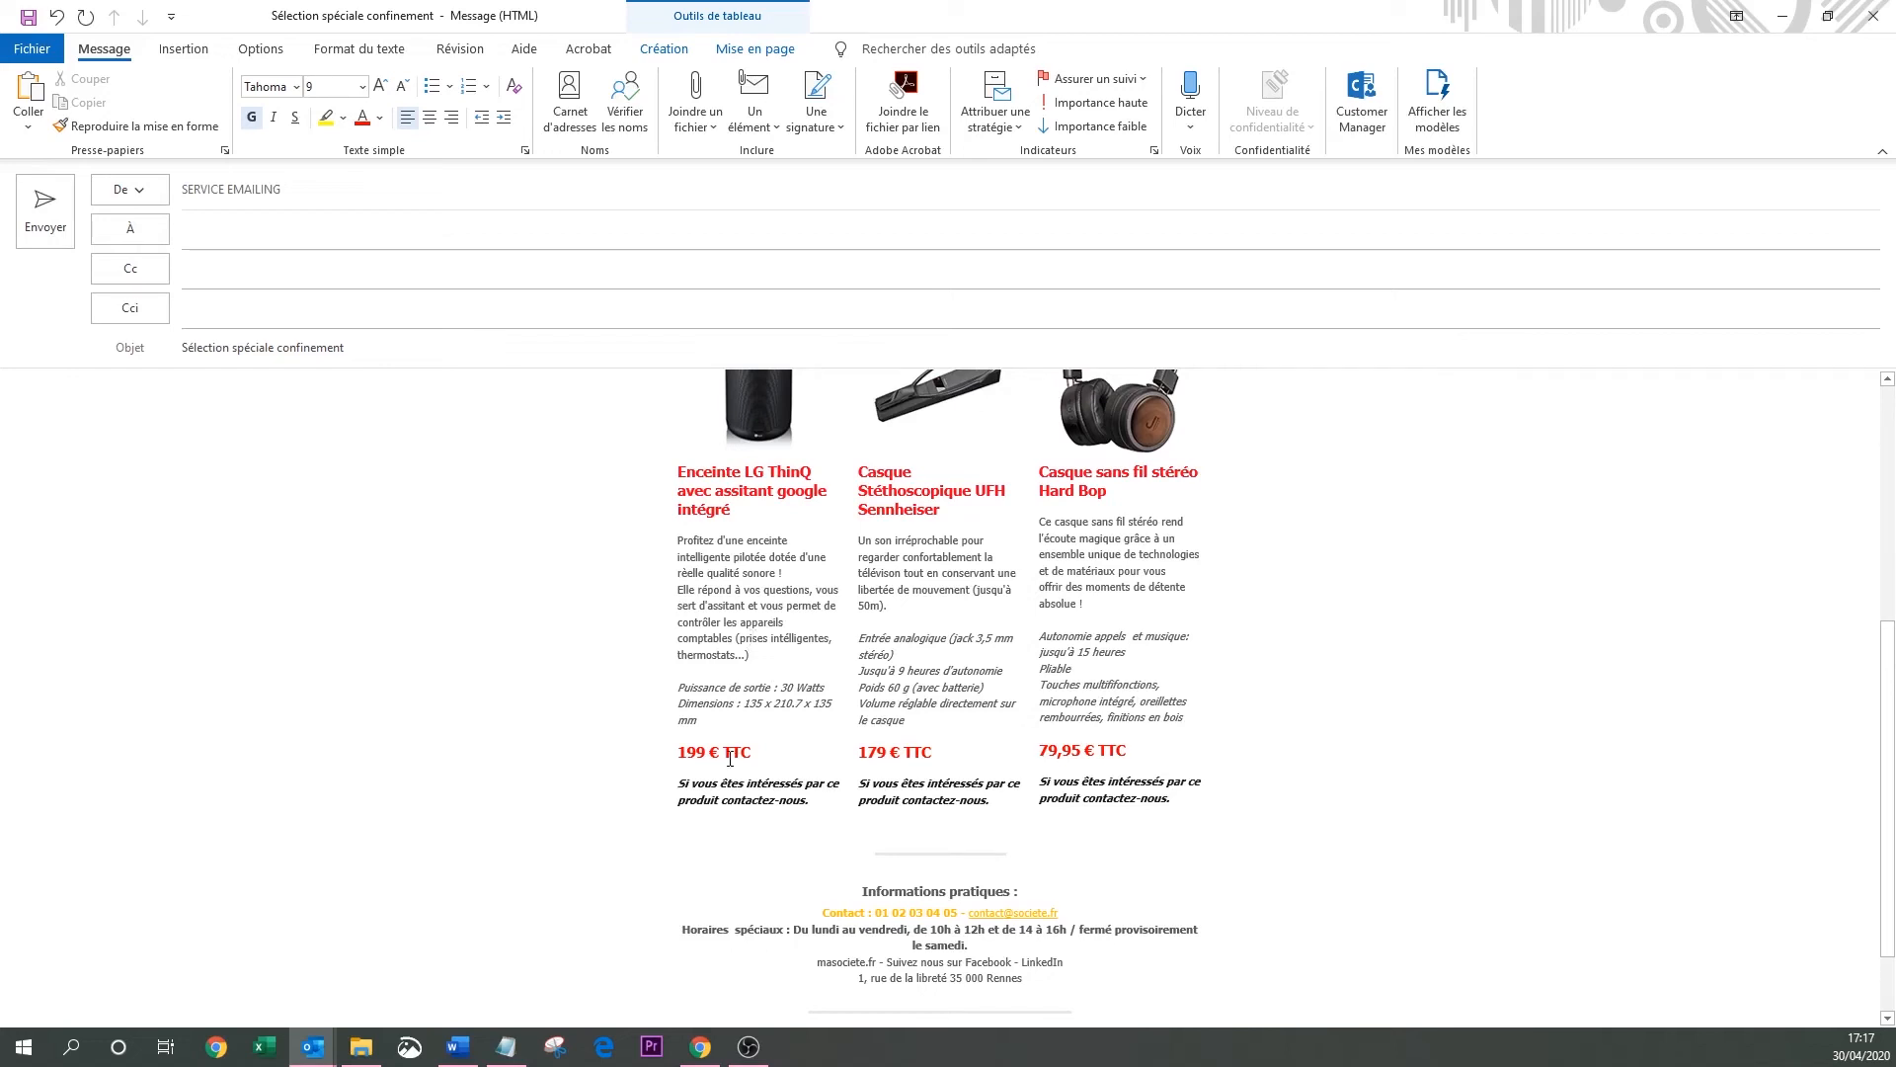
{"action": "mouse_move", "coordinate": [705, 754]}
{"action": "left_mouse_down"}
{"action": "mouse_move", "coordinate": [673, 753]}
{"action": "mouse_move", "coordinate": [713, 754]}
{"action": "left_mouse_up"}
{"action": "left_click", "coordinate": [680, 752]}
{"action": "type", "text": "210"}
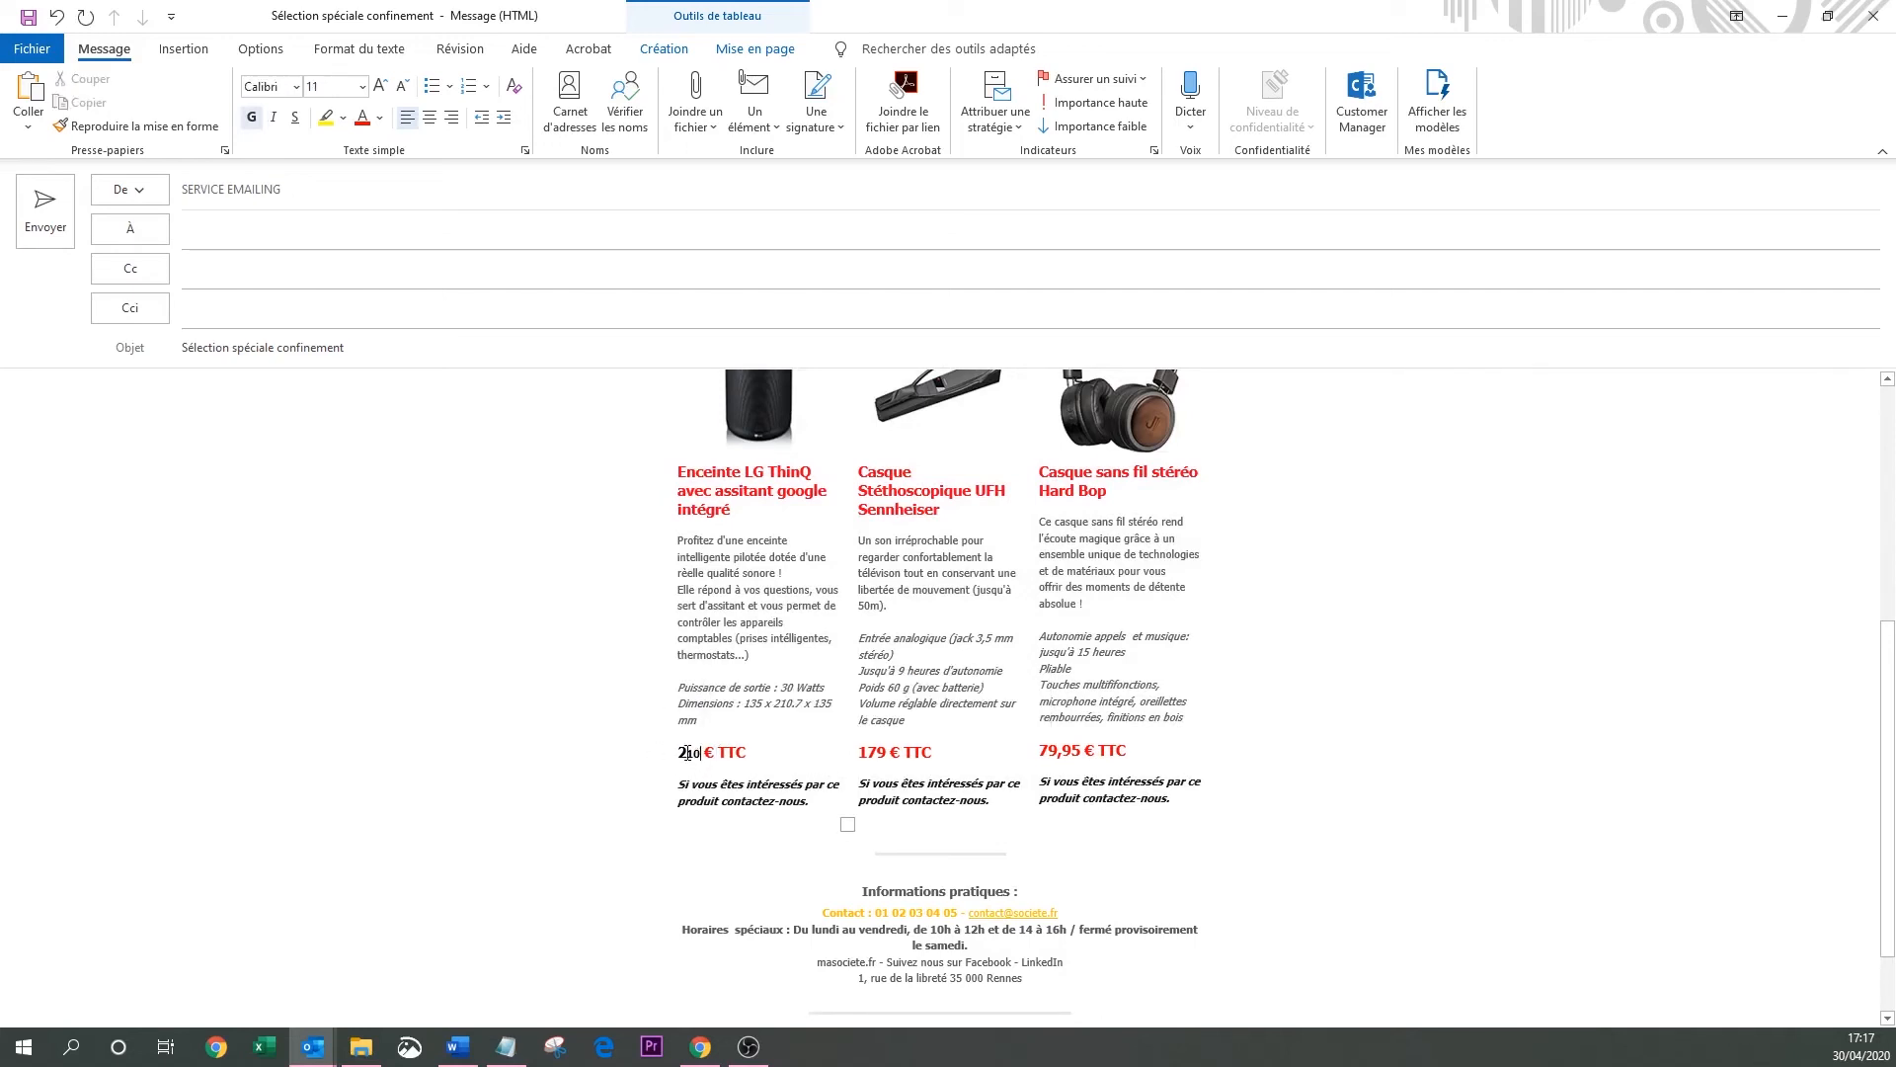
Make the 210 price red and grow its smaller digits to match the other prices.
{"action": "left_click", "coordinate": [687, 754]}
{"action": "left_click_drag", "start_coordinate": [682, 754], "coordinate": [702, 754]}
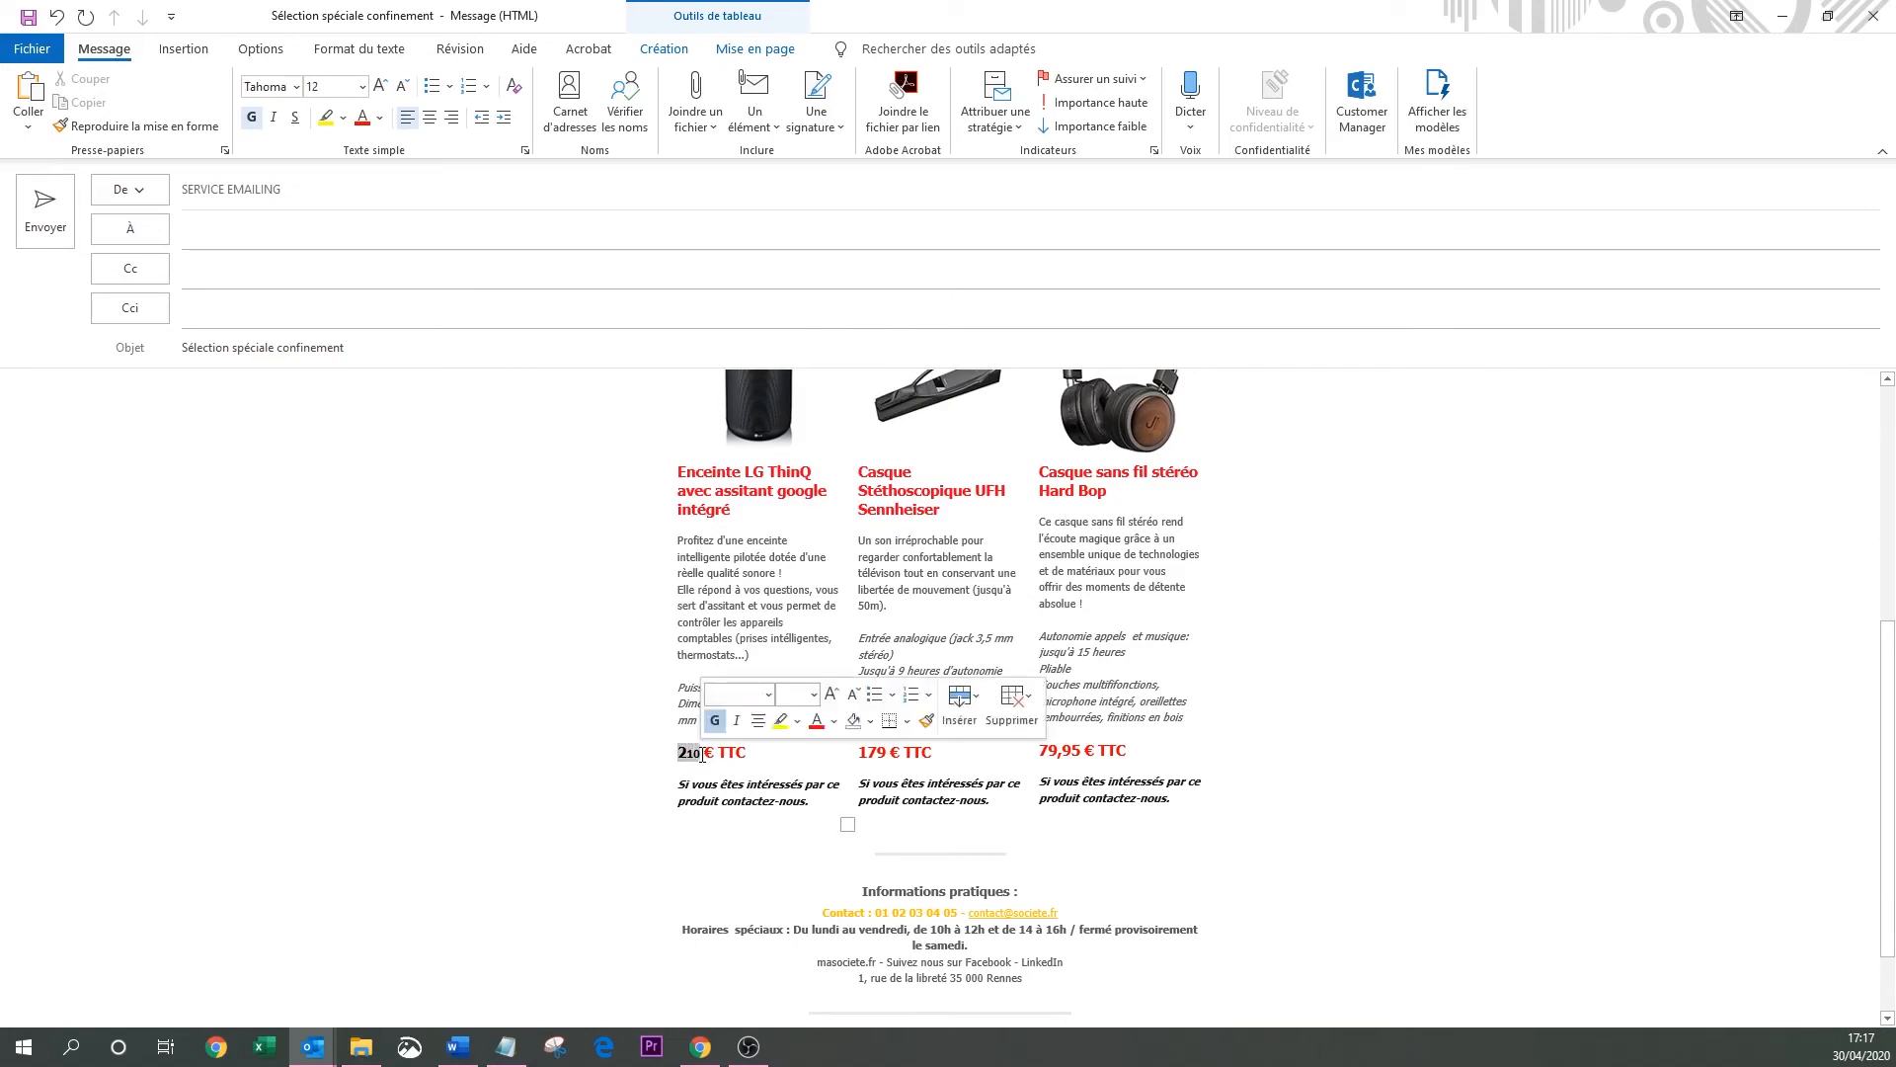
{"action": "left_click", "coordinate": [816, 726]}
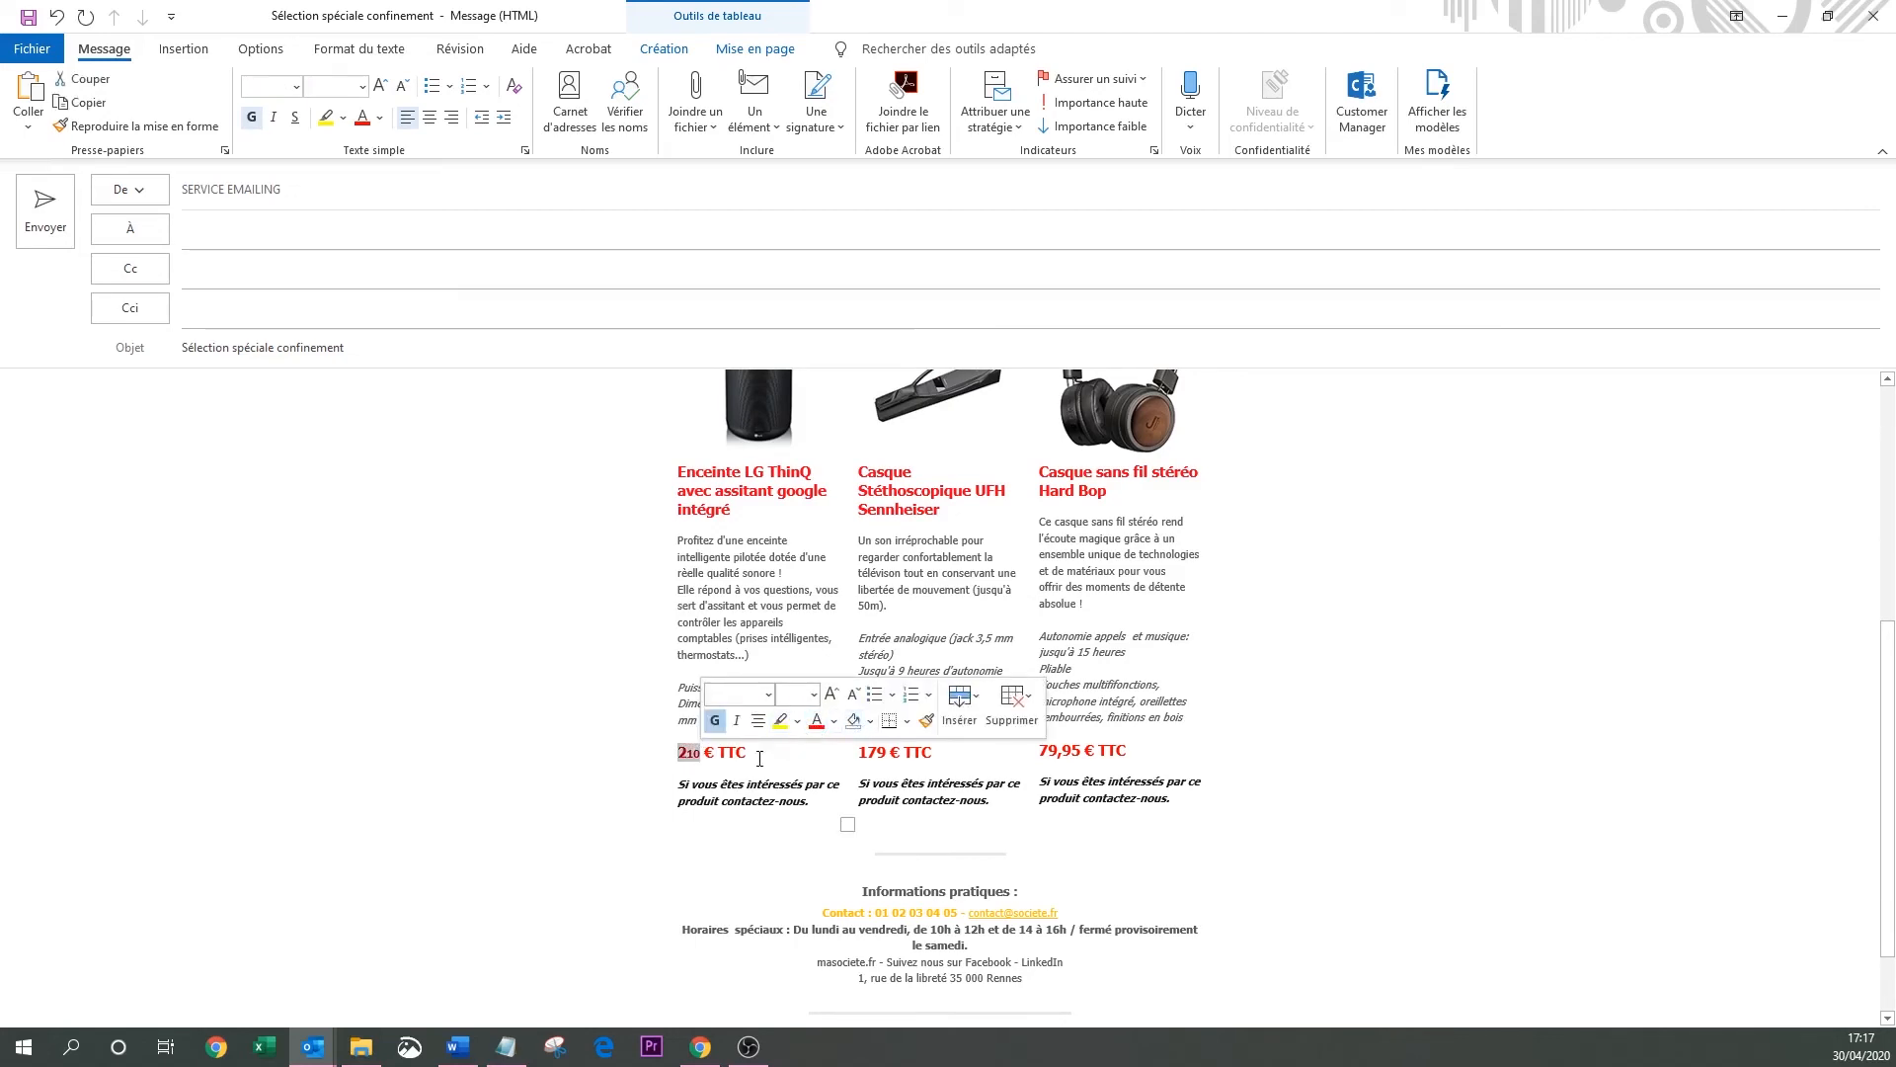
{"action": "left_click", "coordinate": [709, 757]}
{"action": "left_click_drag", "start_coordinate": [689, 753], "coordinate": [702, 754]}
{"action": "left_click", "coordinate": [815, 691]}
{"action": "left_click", "coordinate": [816, 745]}
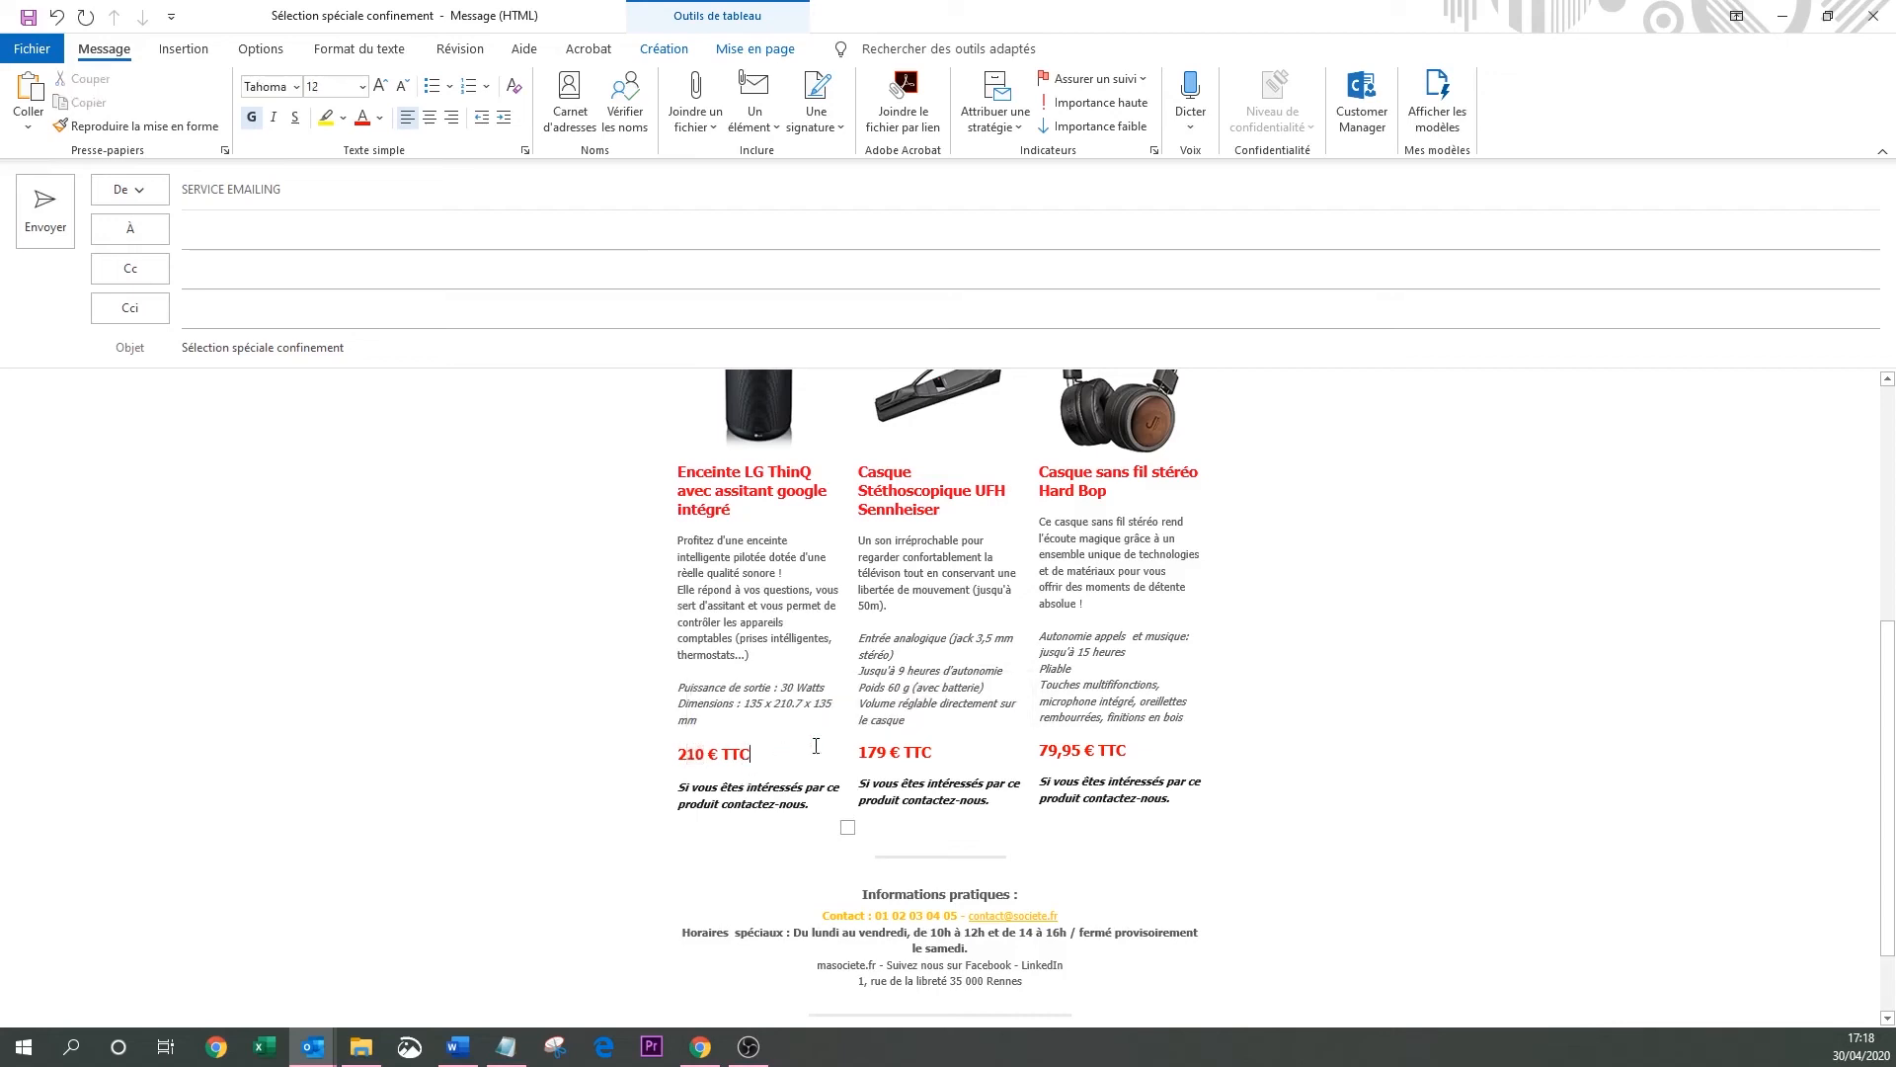
{"action": "scroll", "coordinate": [1376, 713], "scroll_direction": "down", "scroll_amount": 2}
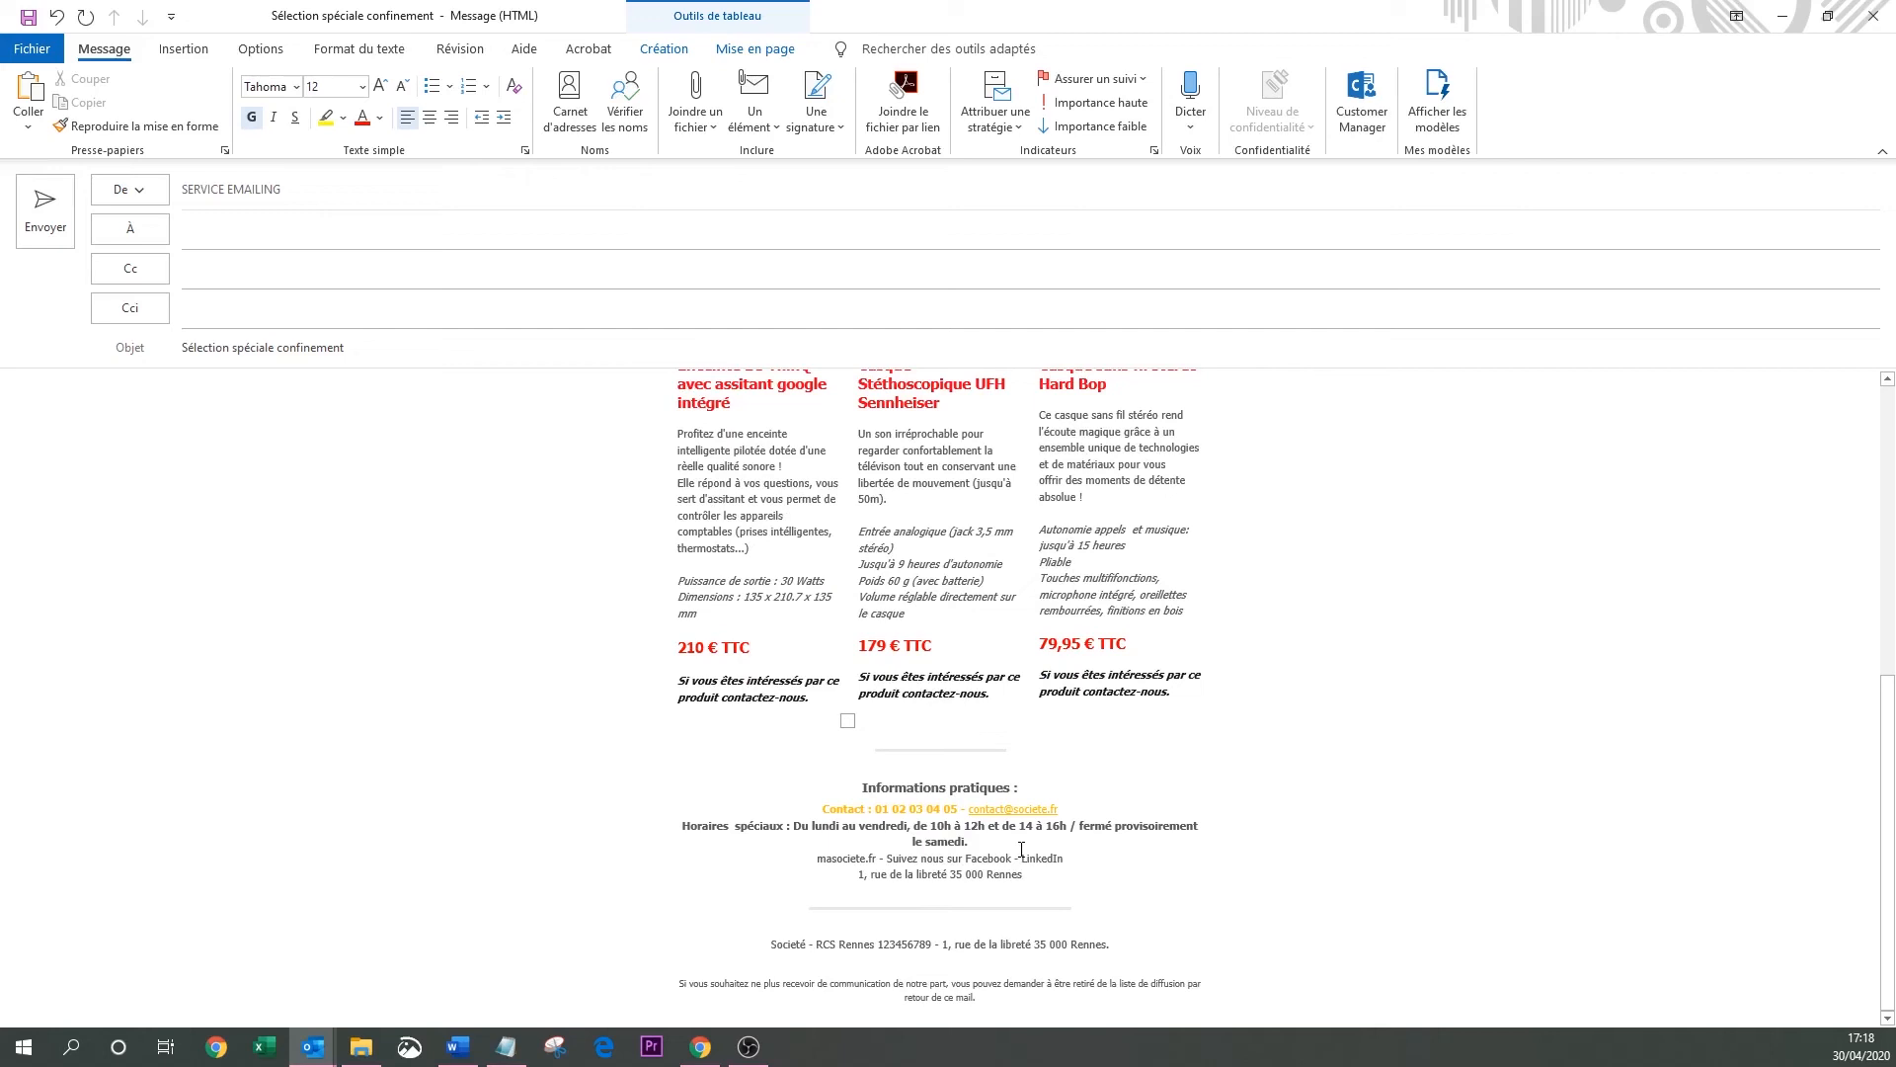
{"action": "left_click", "coordinate": [884, 825]}
{"action": "scroll", "coordinate": [1095, 921], "scroll_direction": "up", "scroll_amount": 10}
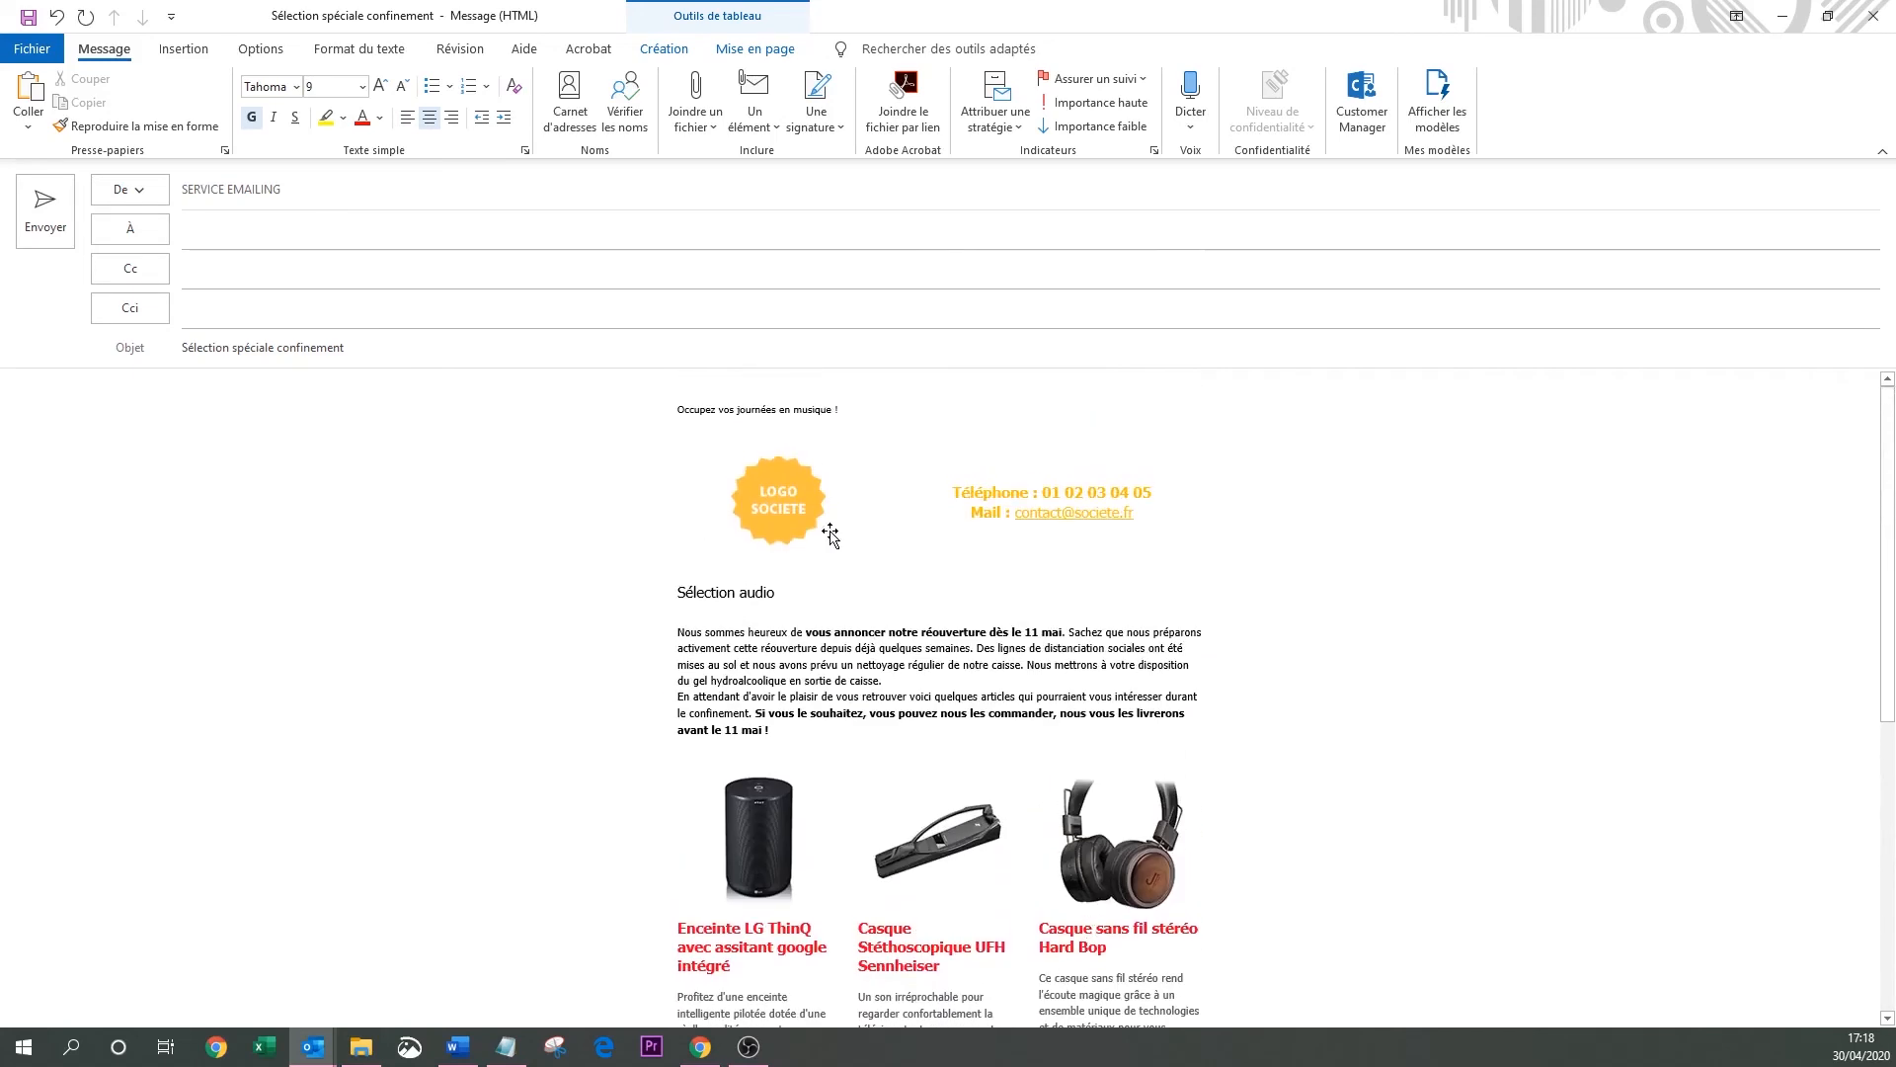
{"action": "left_click", "coordinate": [220, 227]}
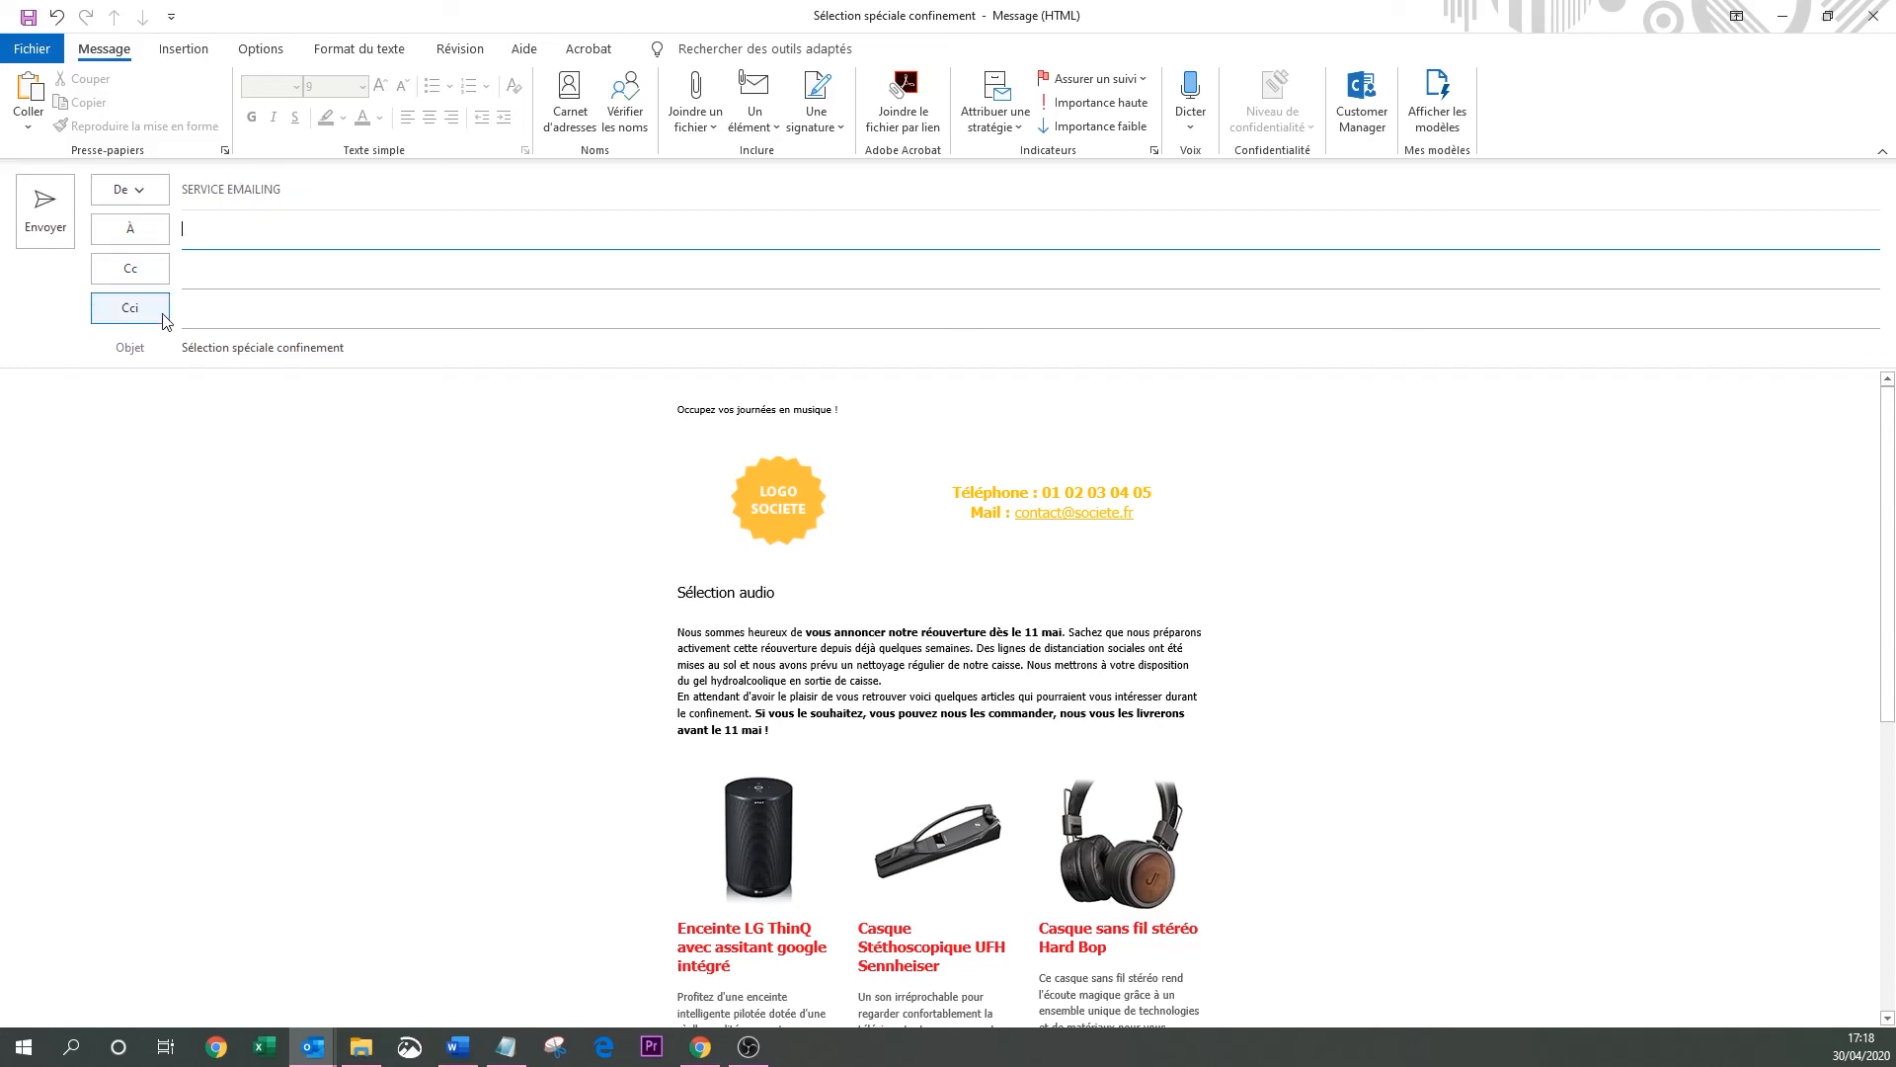
Show the Cci field and enter the service e-mailing address there, fixing its typo.
{"action": "left_click", "coordinate": [264, 51]}
{"action": "left_click", "coordinate": [243, 110]}
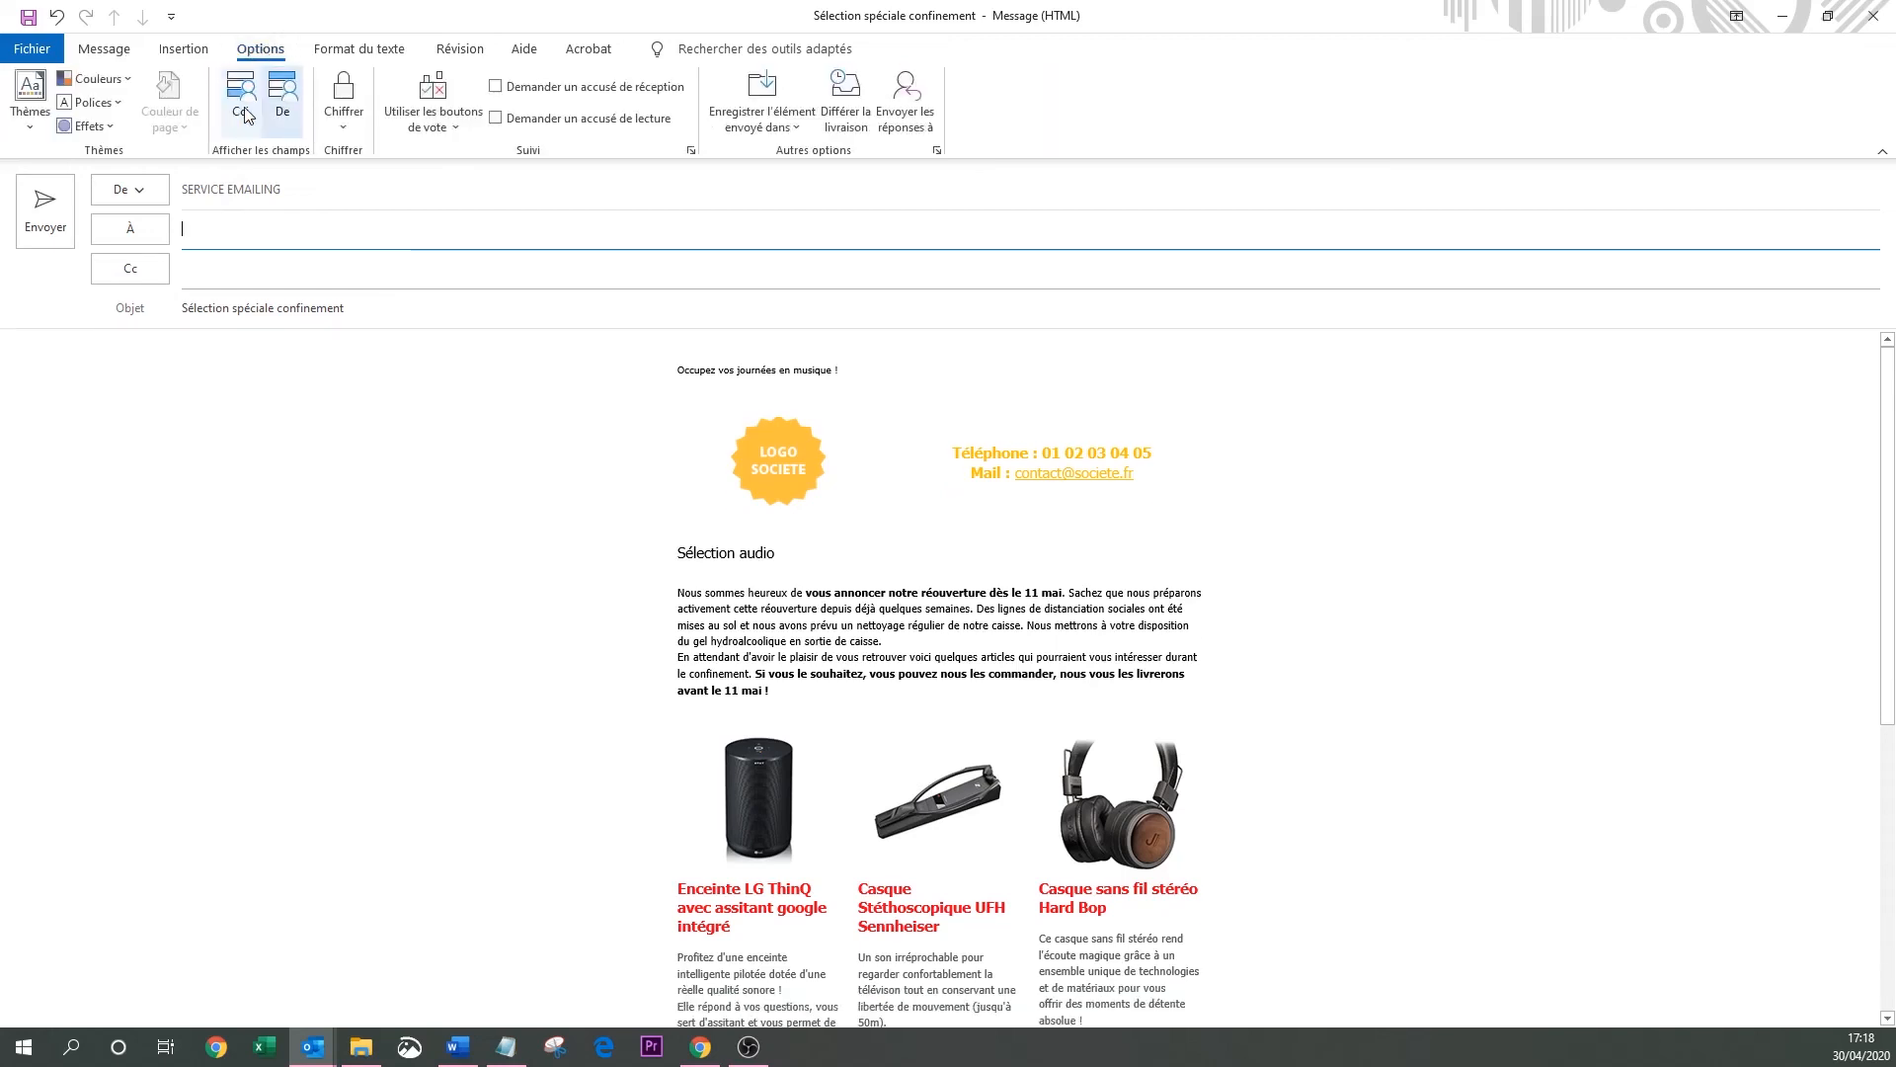
{"action": "left_click", "coordinate": [244, 114]}
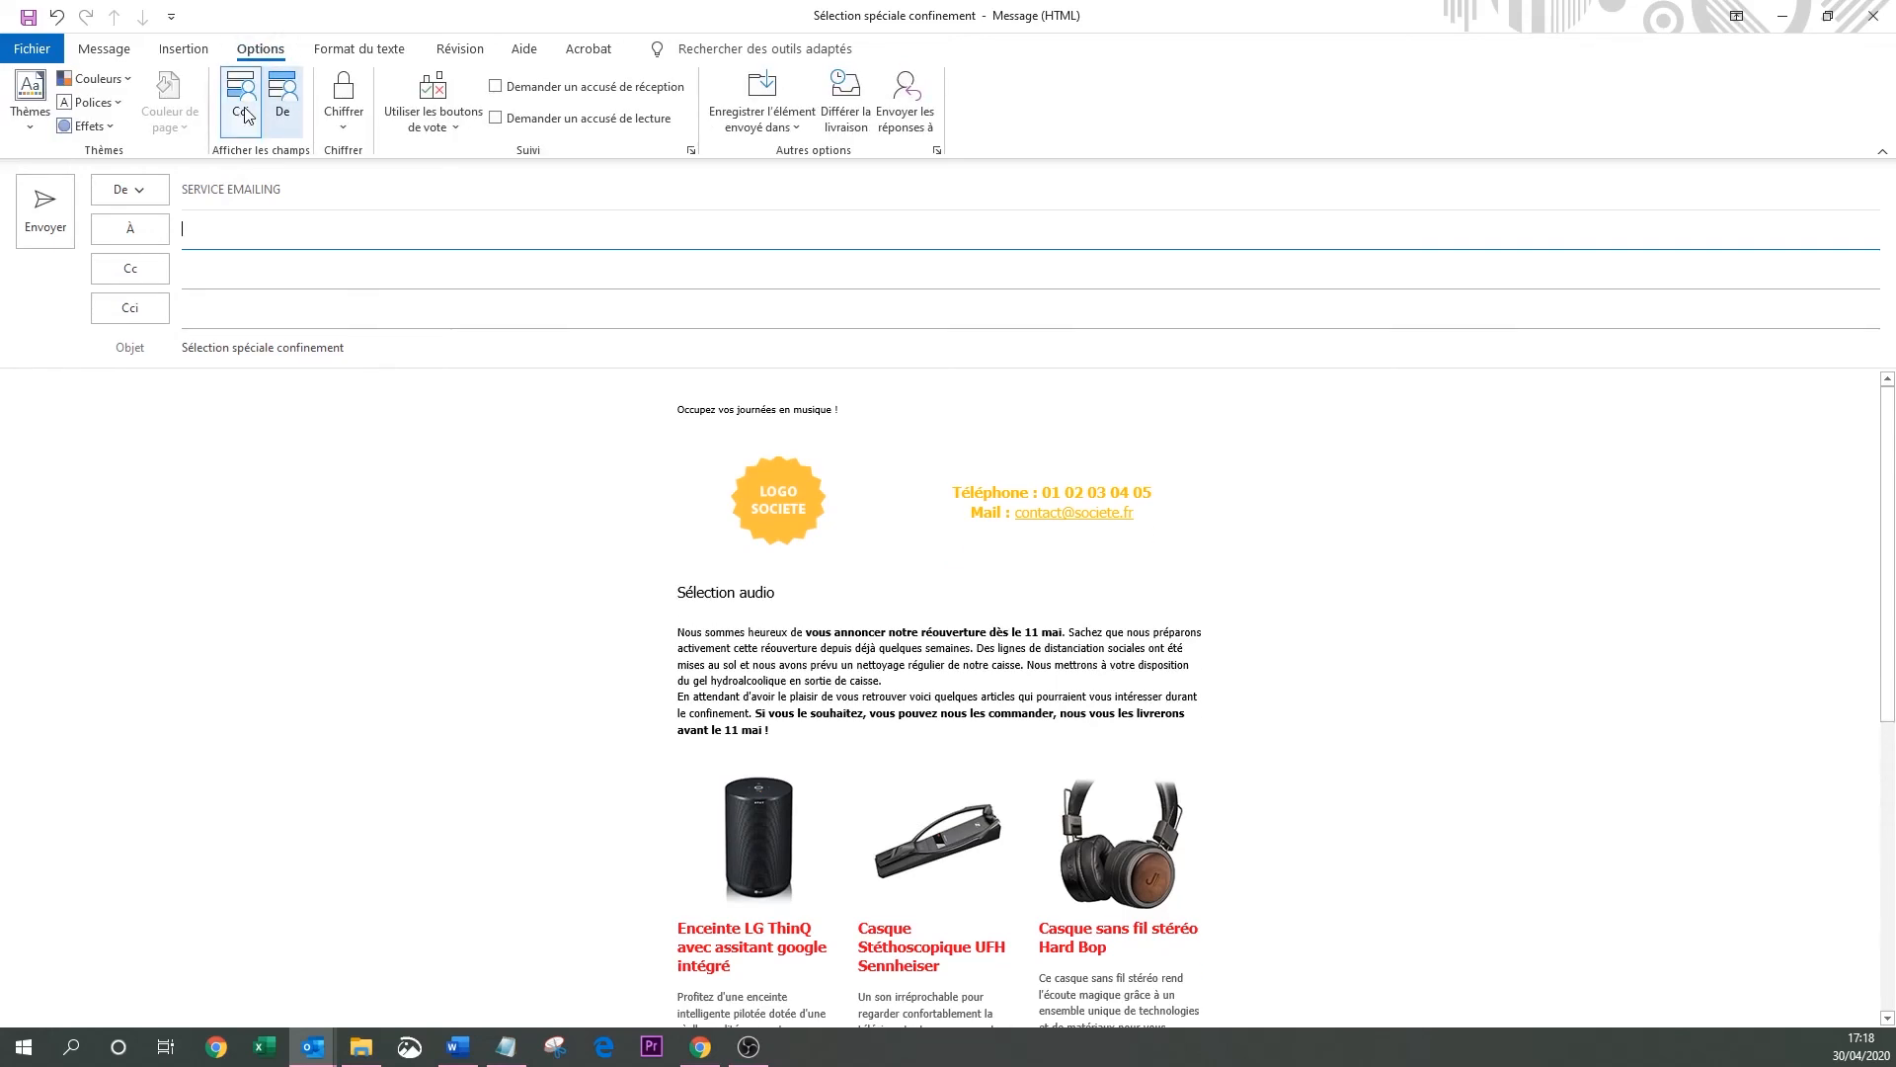
{"action": "left_click", "coordinate": [240, 306]}
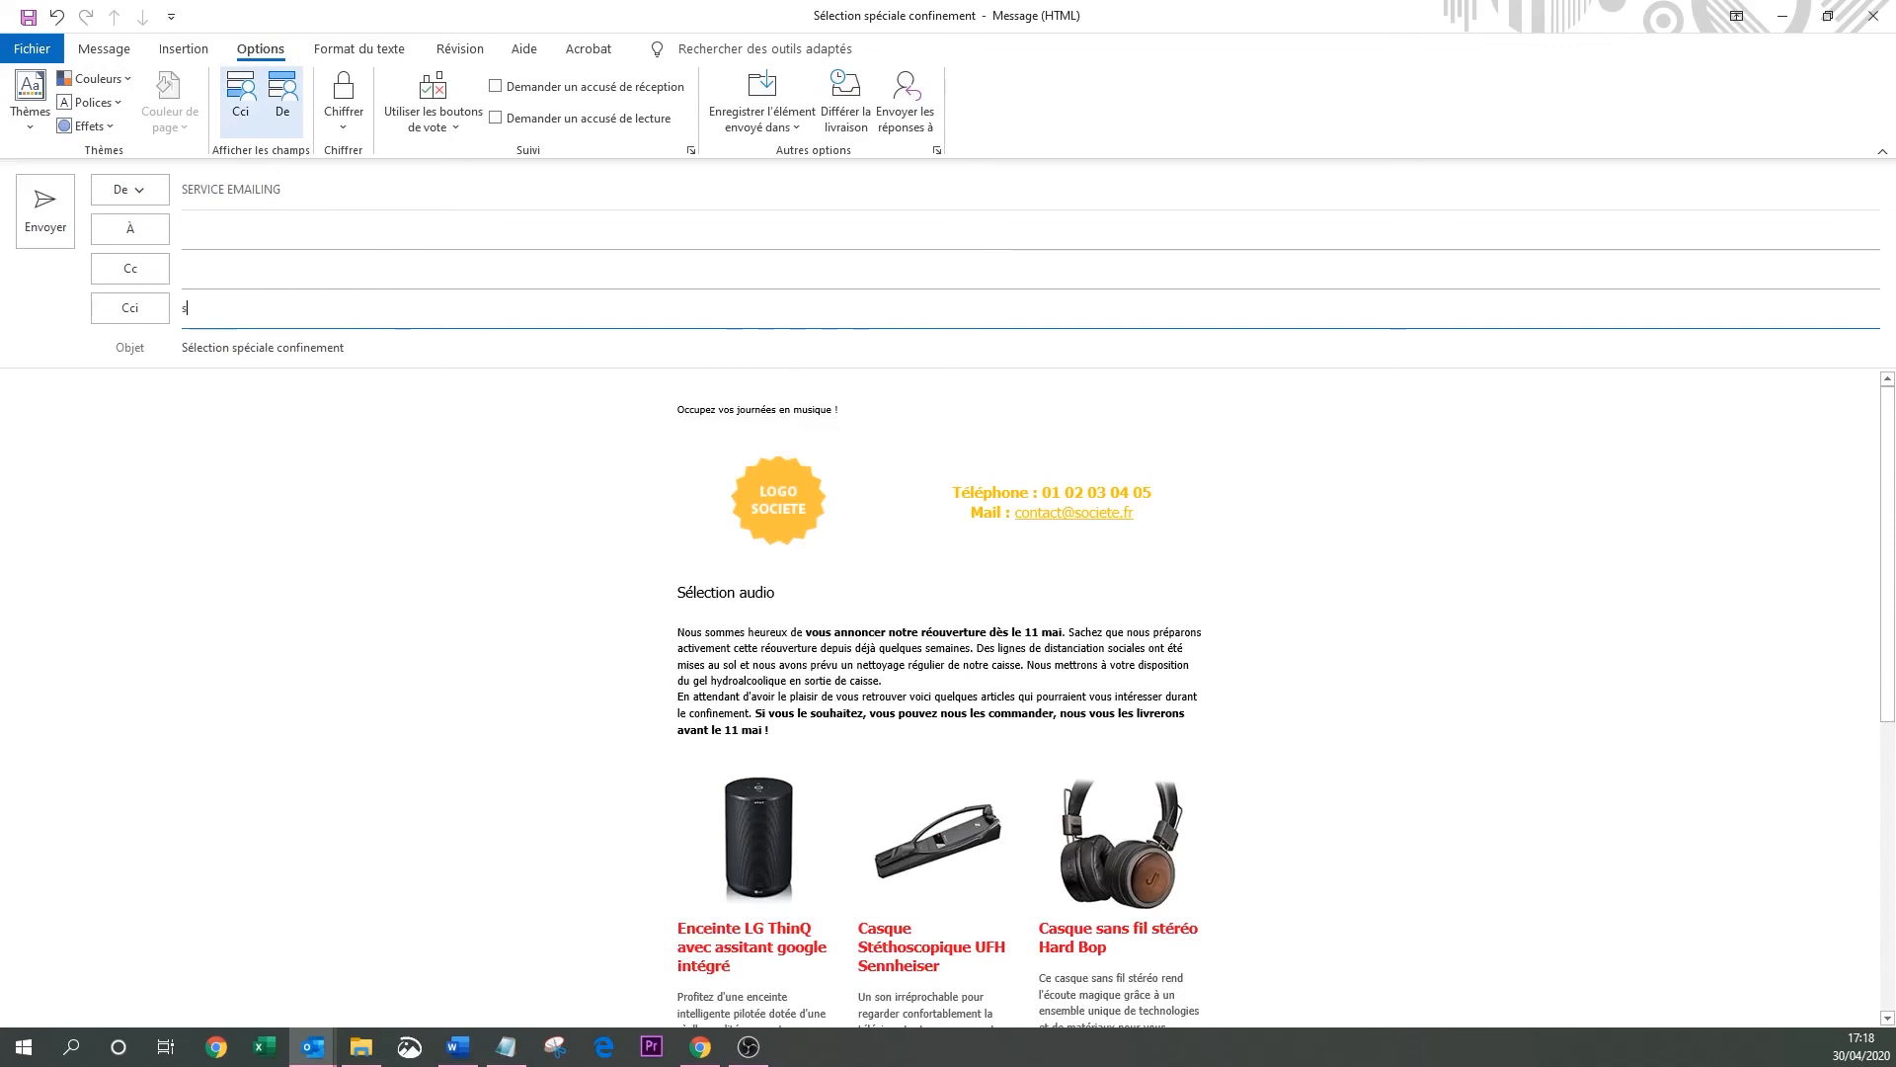
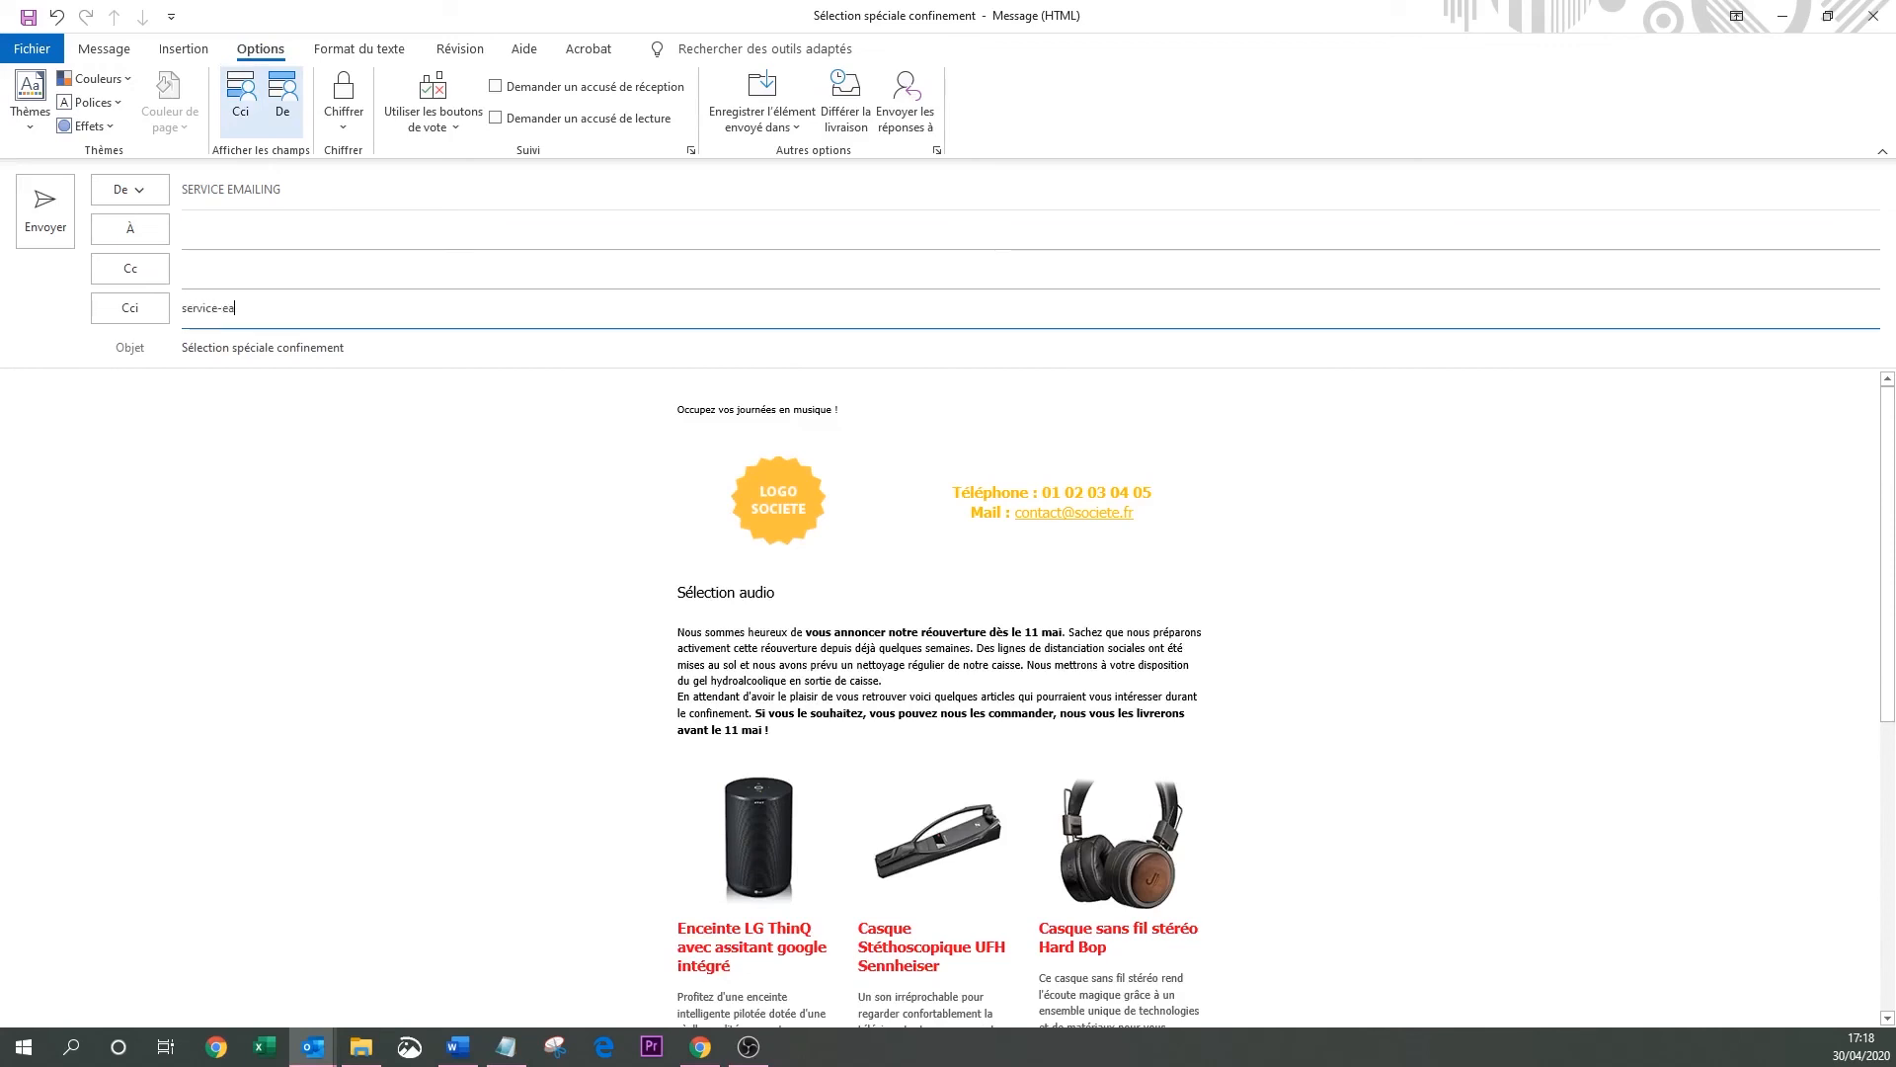
{"action": "left_click", "coordinate": [236, 309]}
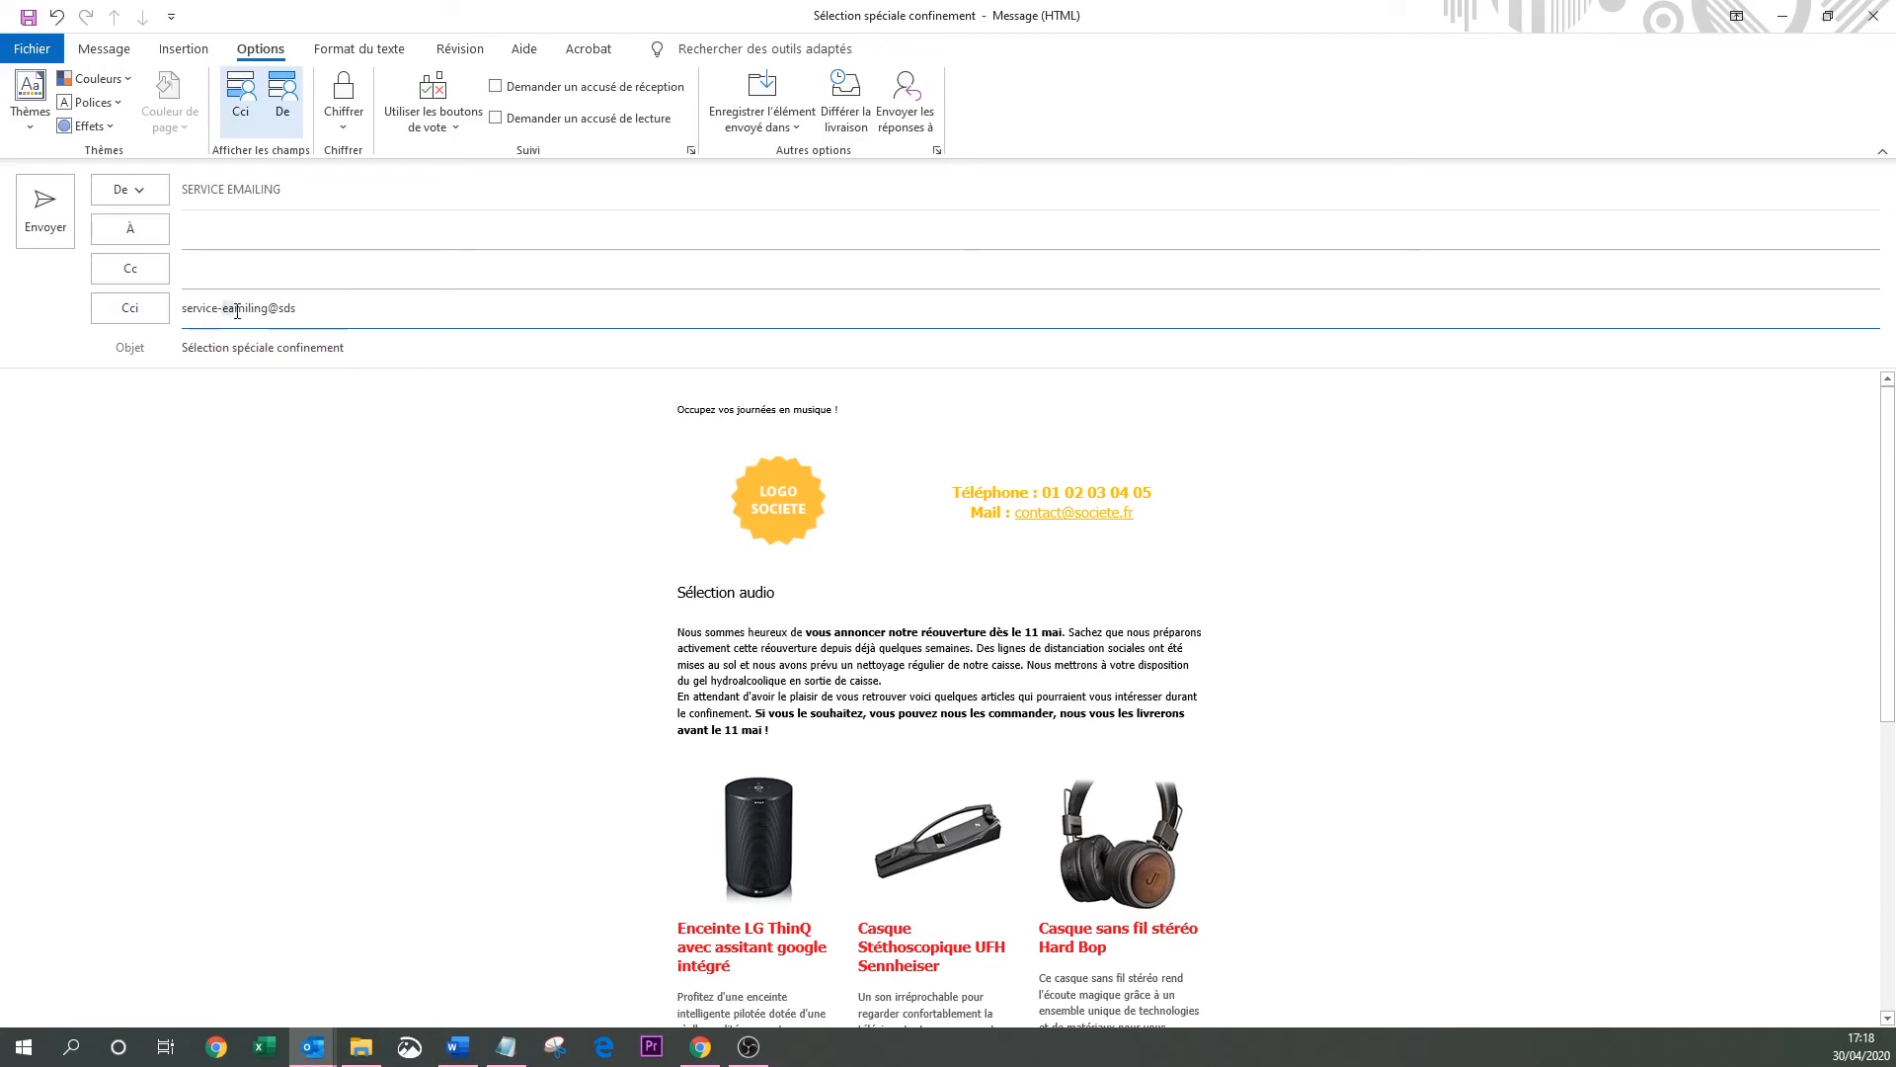
{"action": "key", "text": "BackSpace"}
{"action": "type", "text": "a"}
{"action": "left_click", "coordinate": [427, 302]}
{"action": "type", "text": ".fr"}
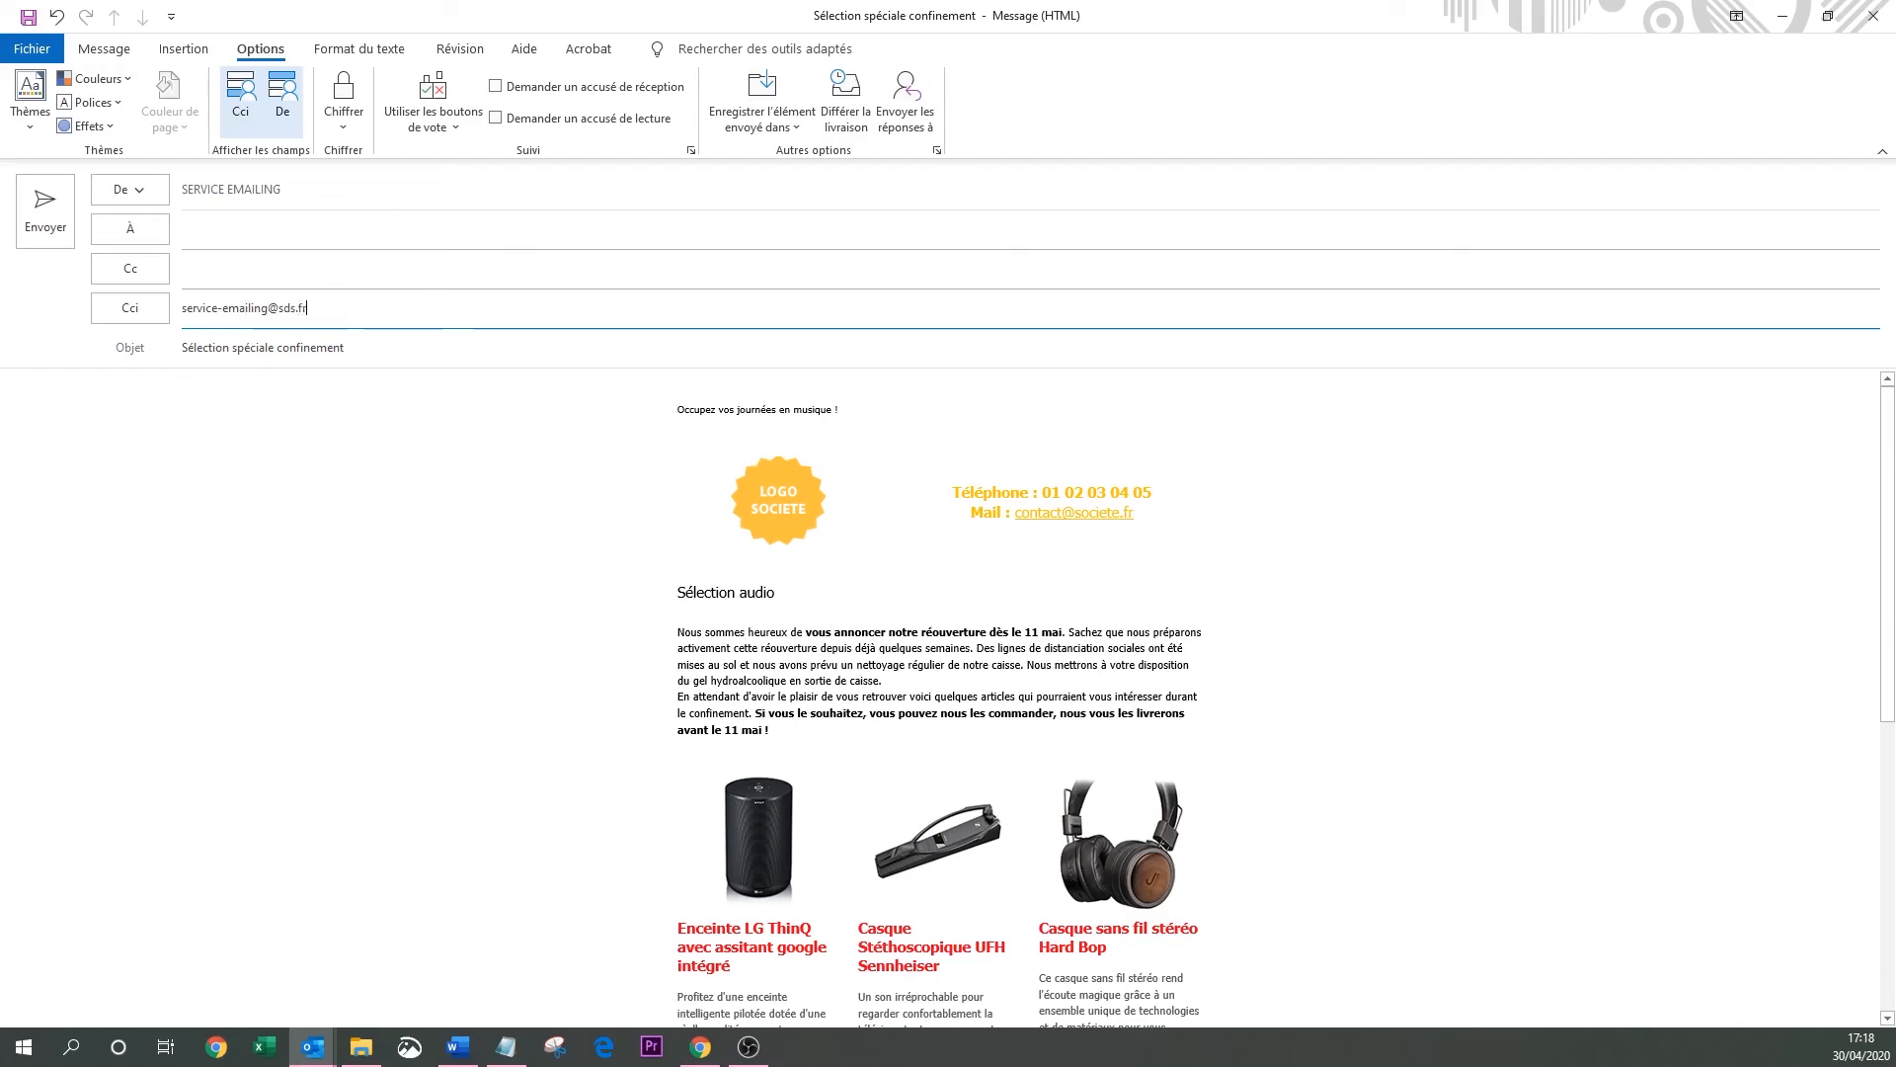
Copy the same address into the À field and send the newsletter.
{"action": "left_click_drag", "start_coordinate": [414, 316], "coordinate": [128, 307]}
{"action": "key", "text": "ctrl+c"}
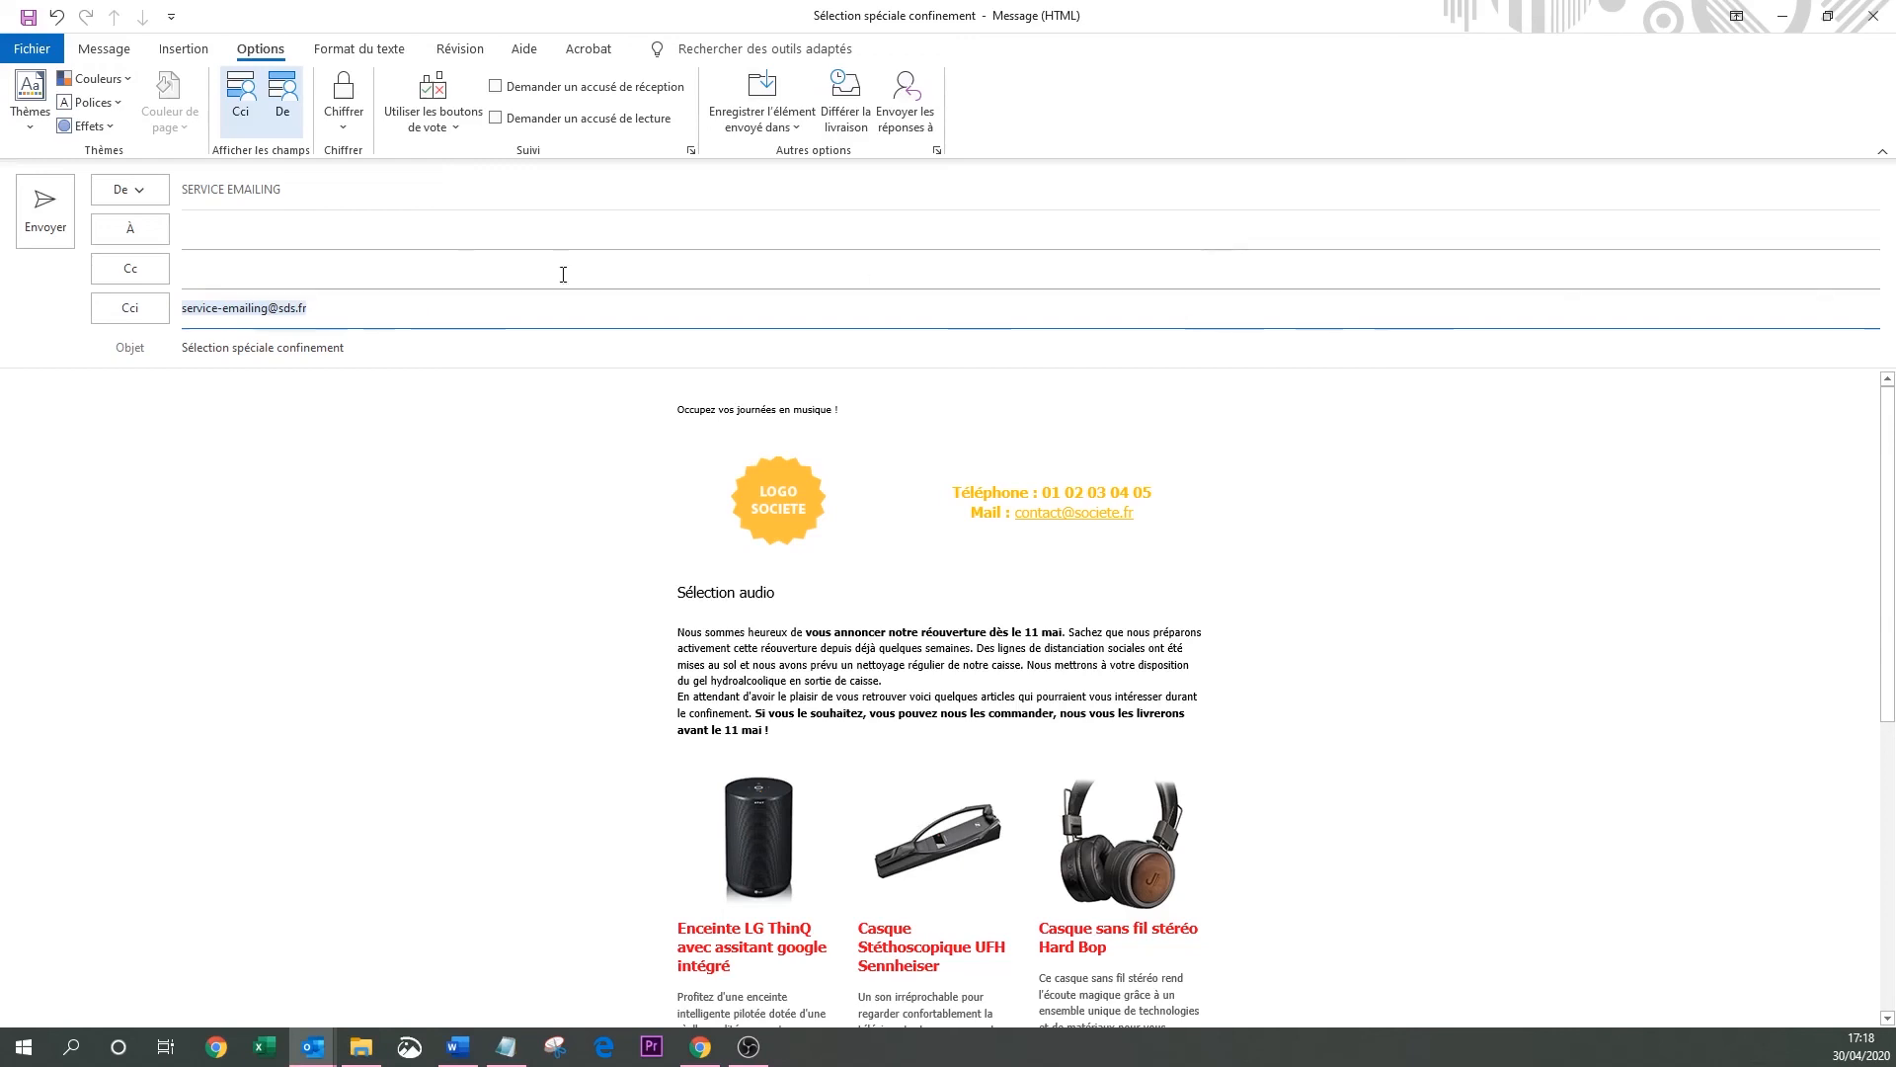
{"action": "left_click", "coordinate": [381, 230]}
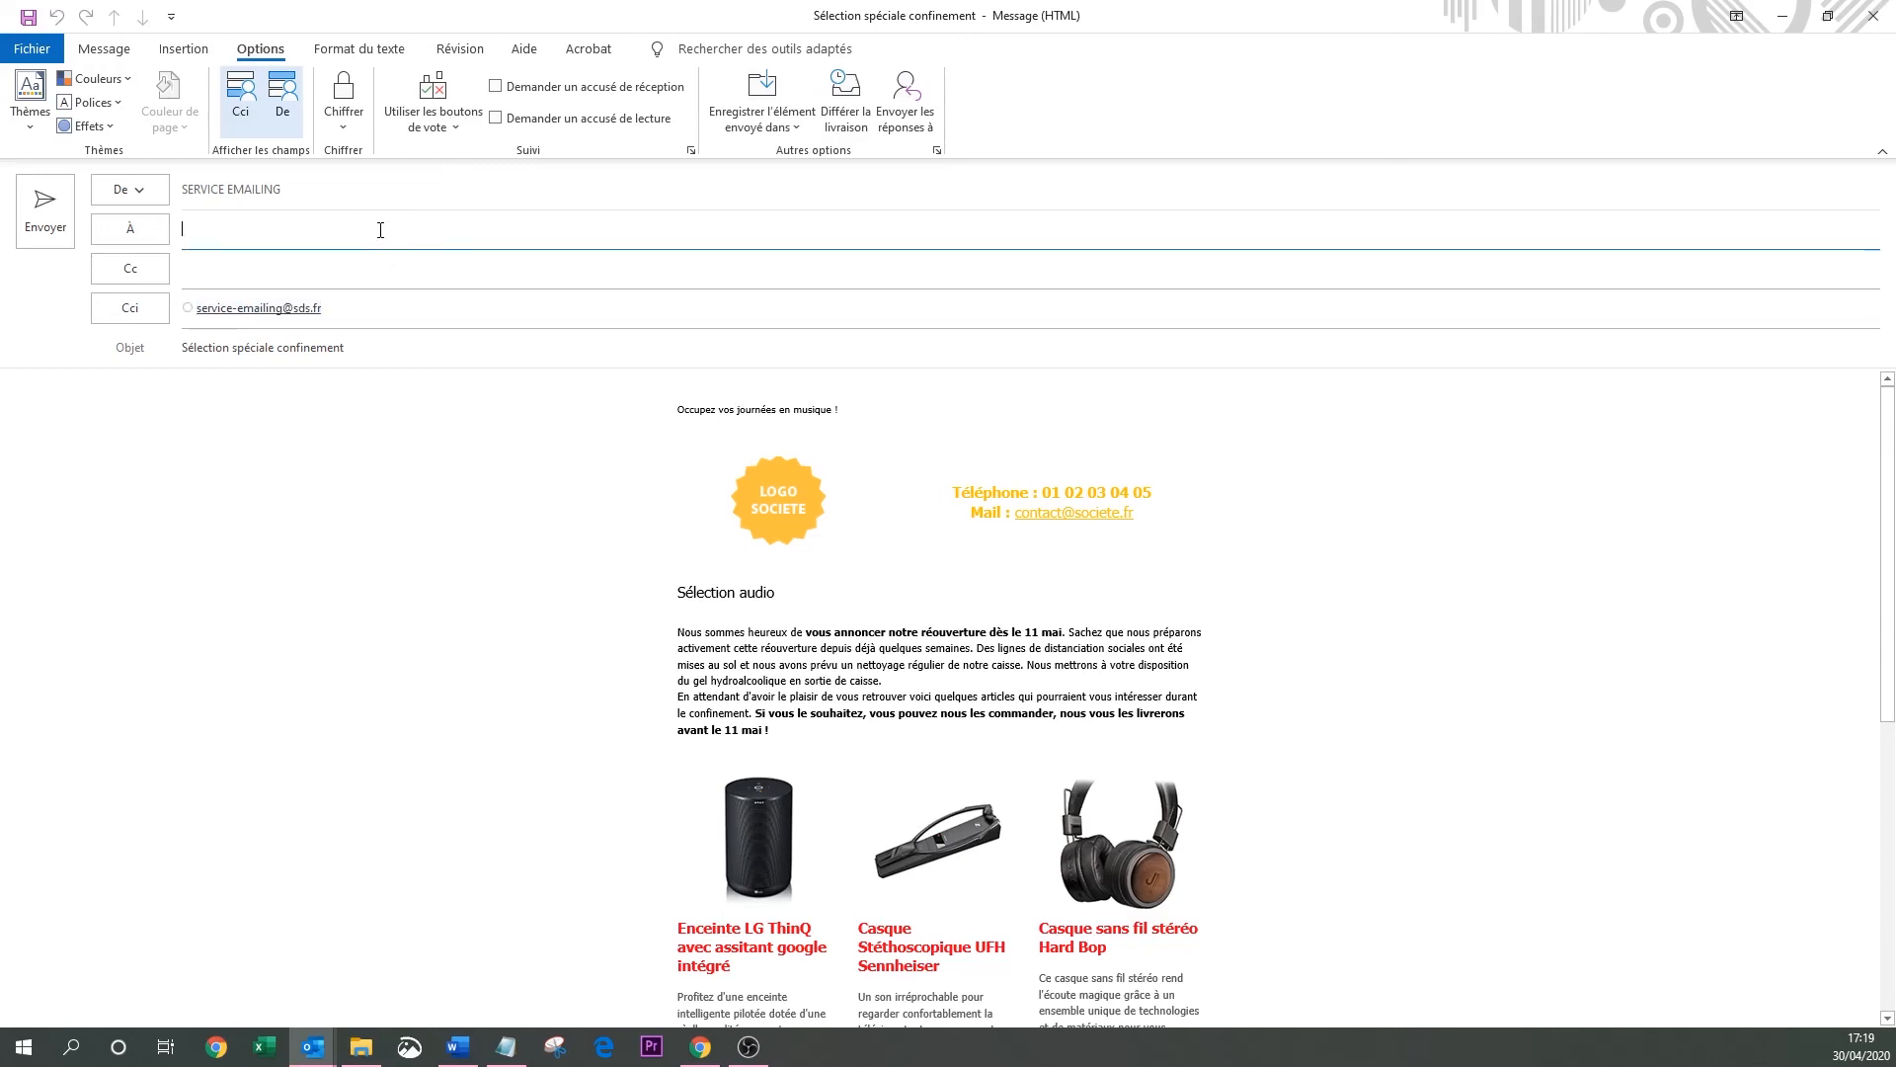
{"action": "key", "text": "ctrl+v"}
{"action": "left_click", "coordinate": [365, 275]}
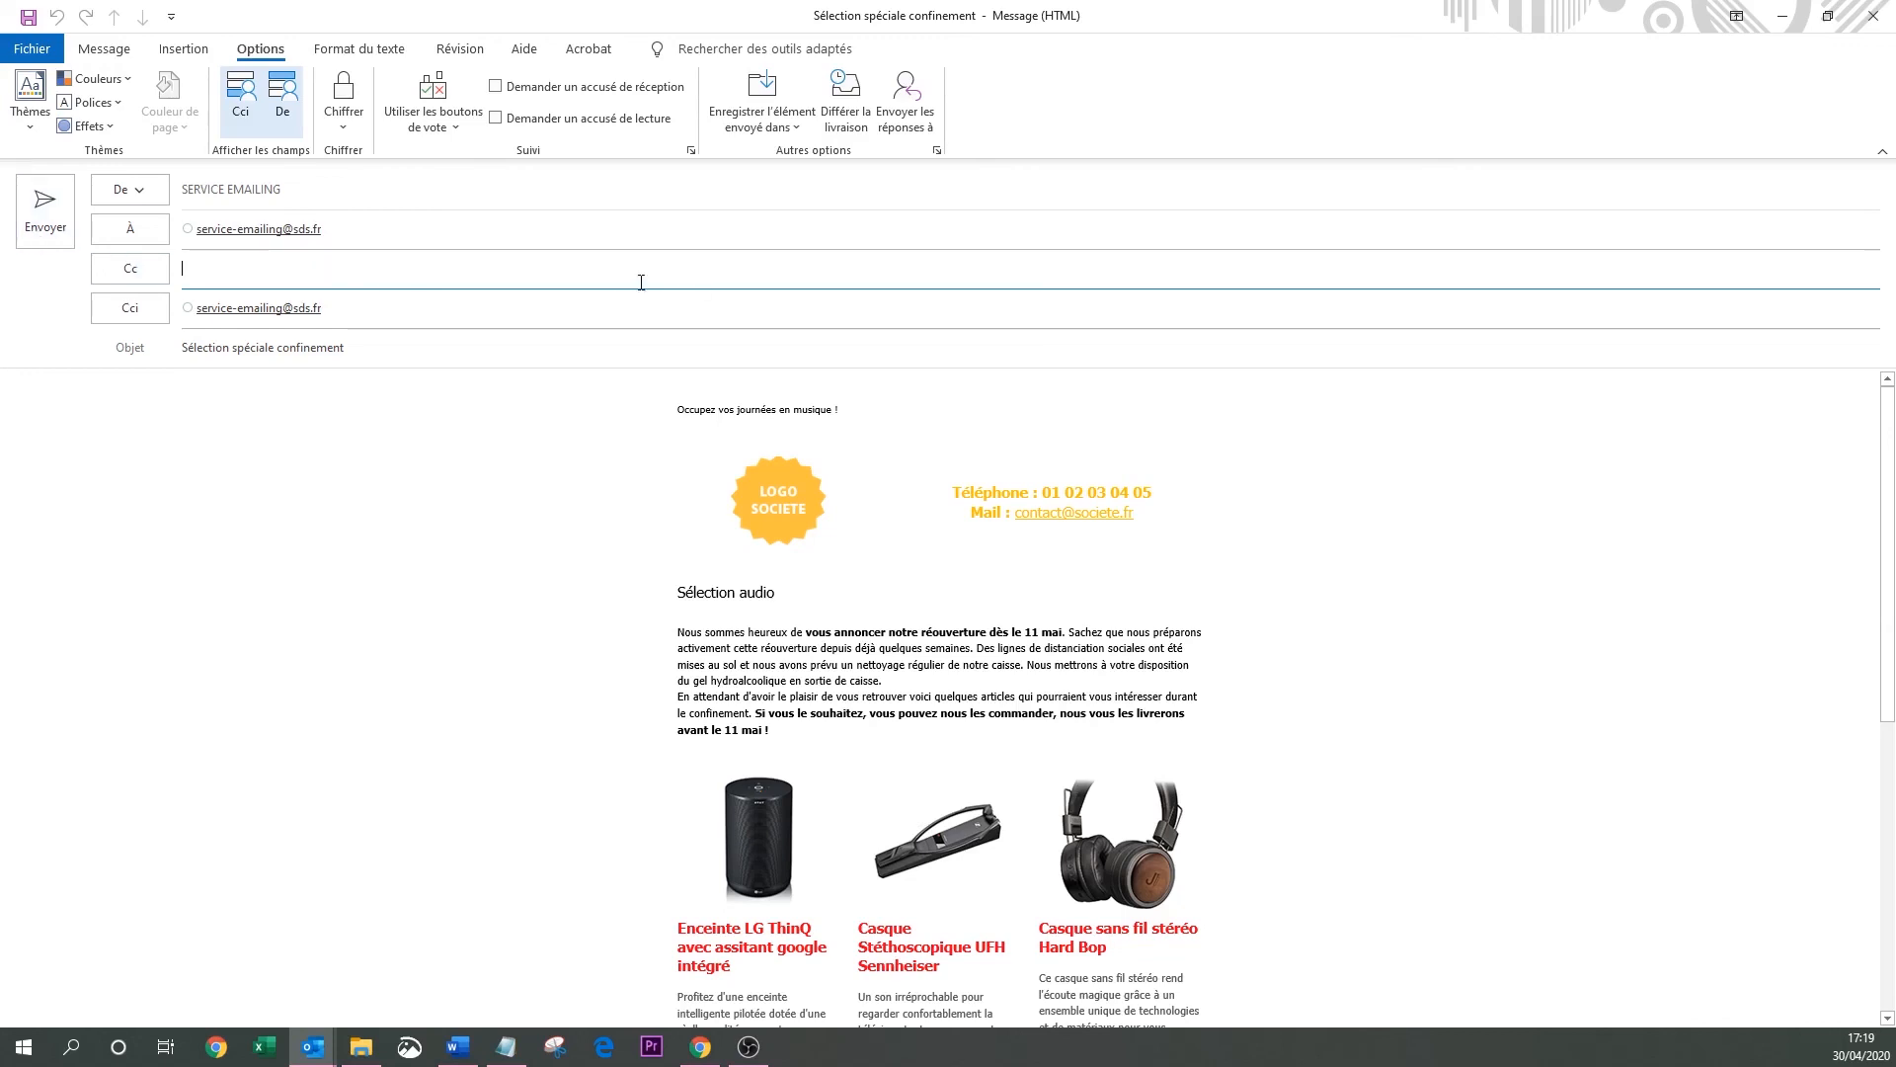
{"action": "left_click", "coordinate": [44, 210]}
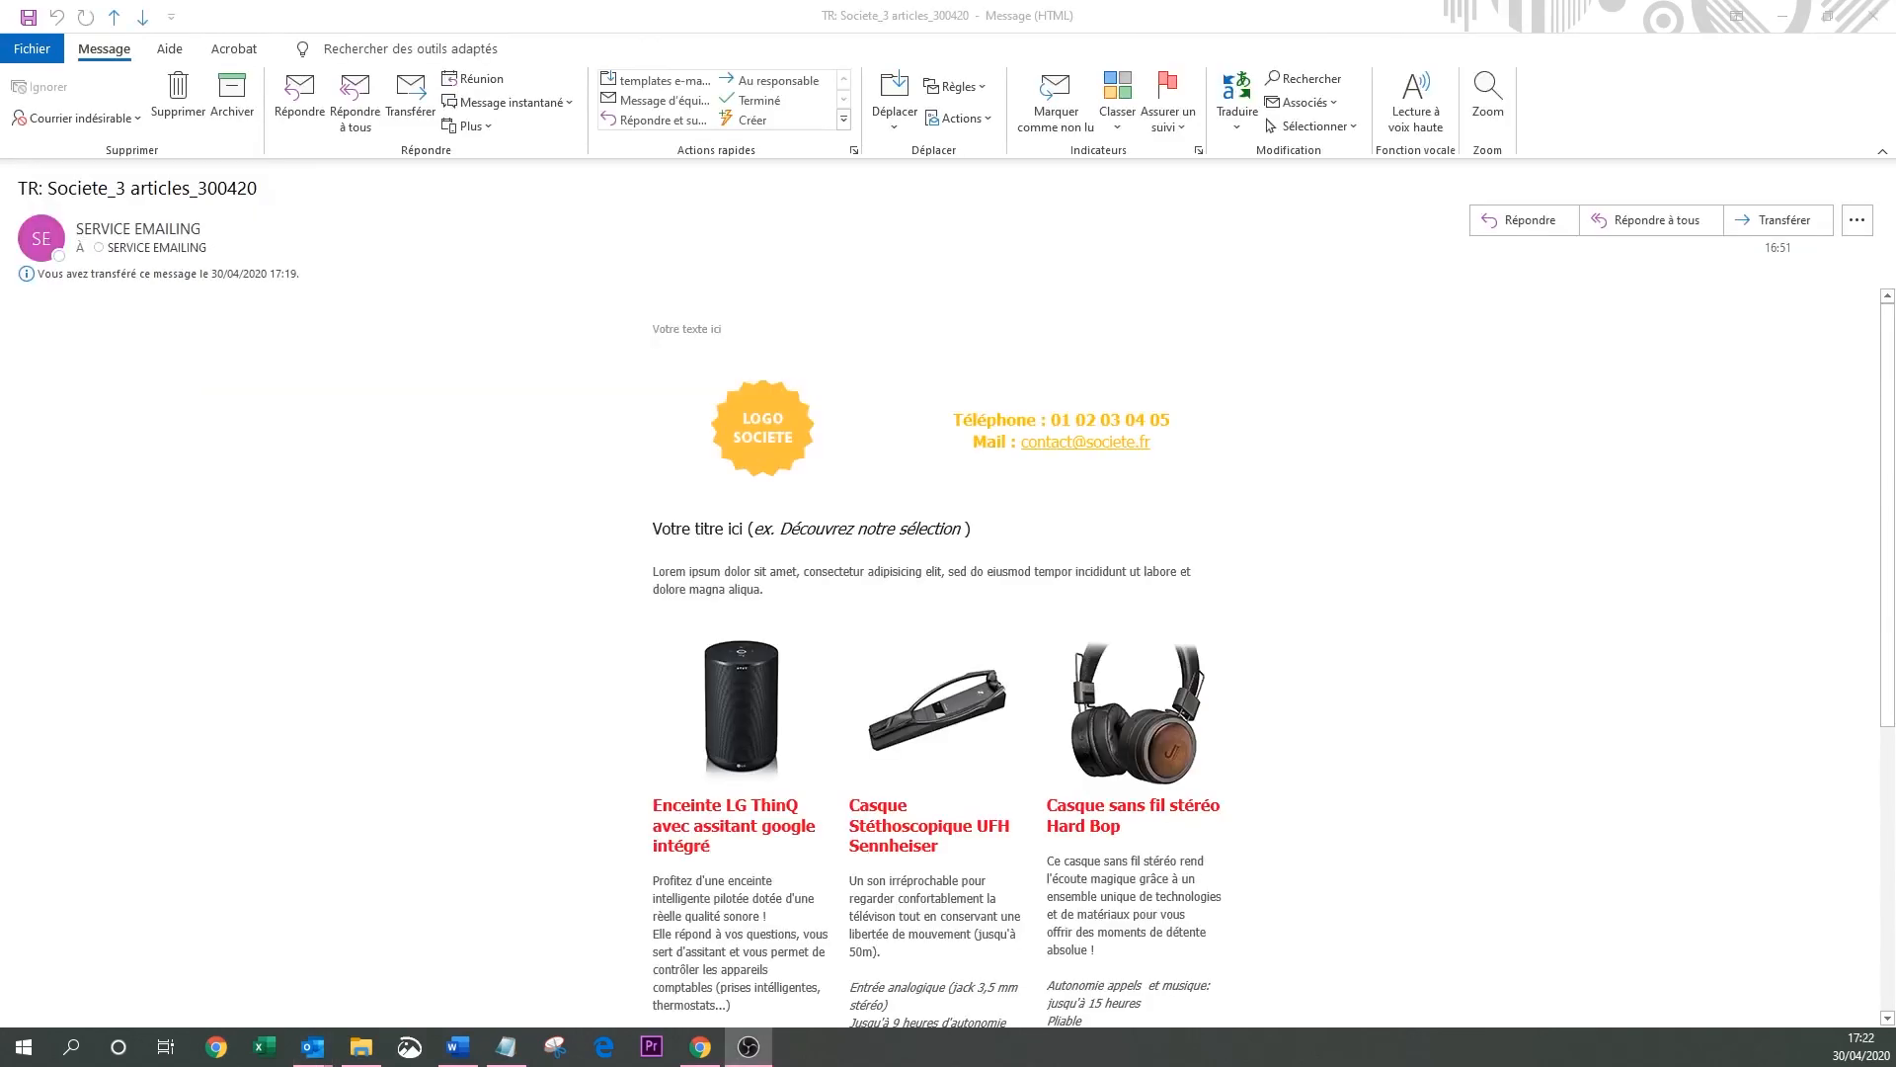